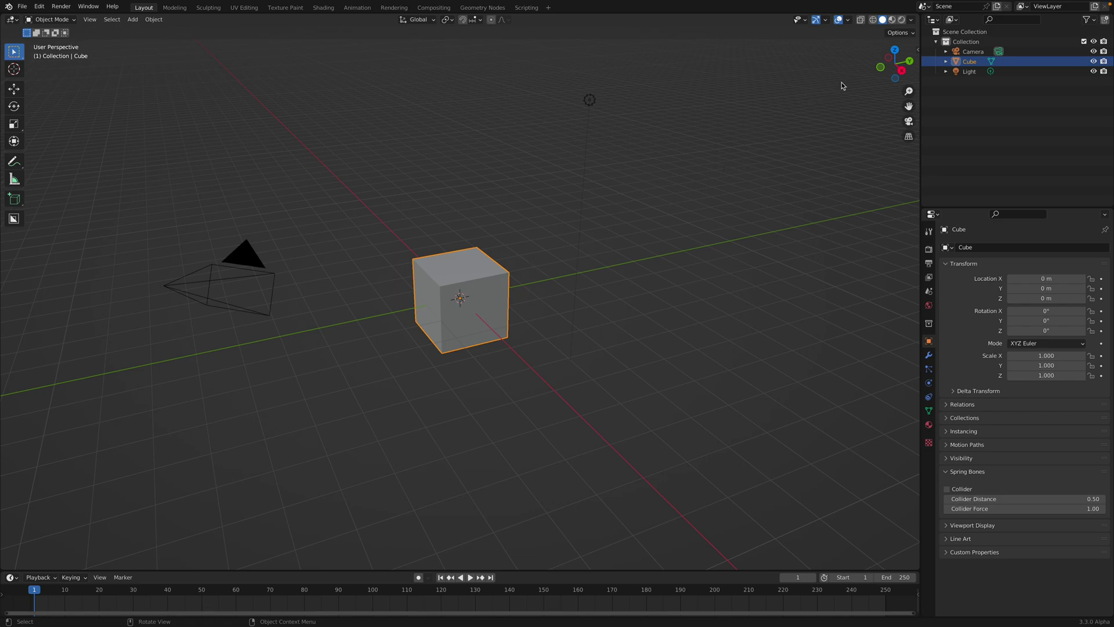
Split the 3D viewport horizontally and turn the upper area into a Geometry Node Editor
{"action": "left_click_drag", "start_coordinate": [914, 36], "coordinate": [905, 314]}
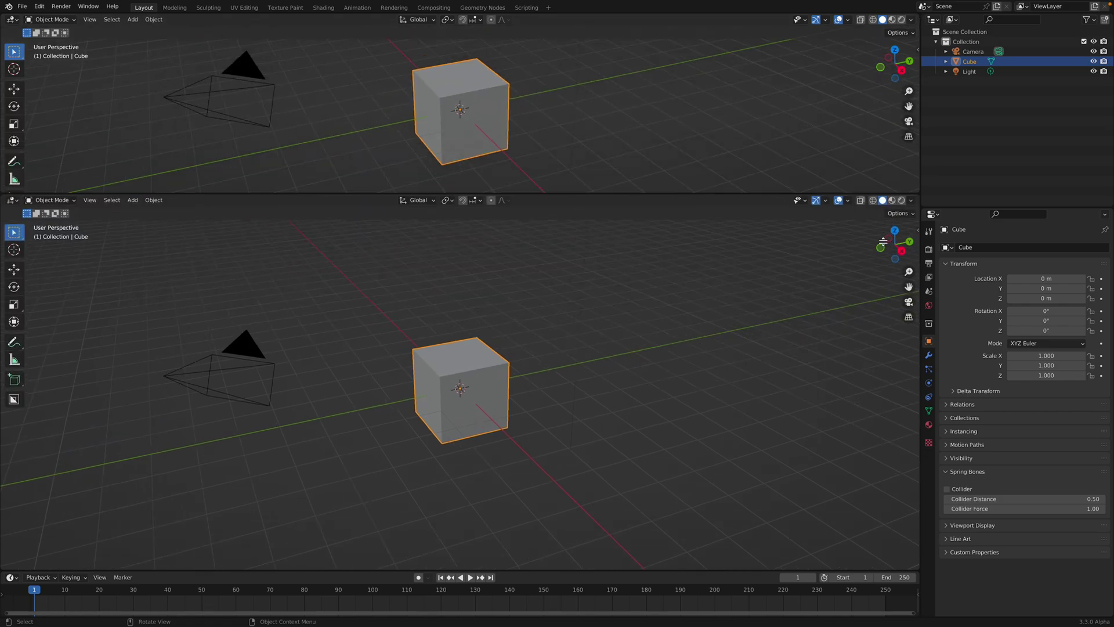
{"action": "left_click", "coordinate": [12, 19]}
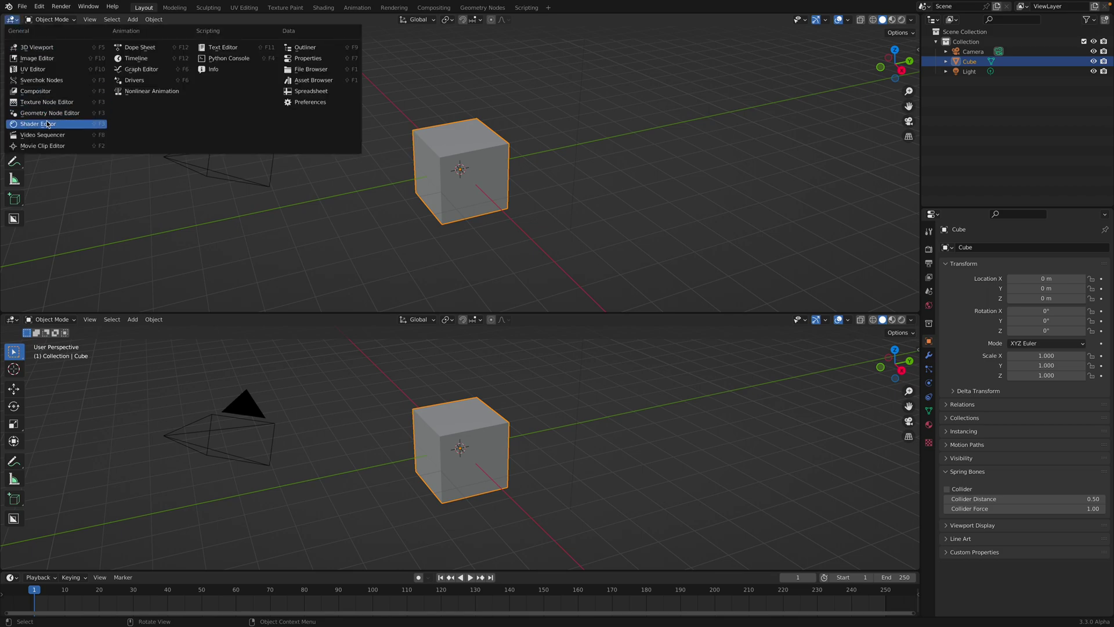
{"action": "left_click", "coordinate": [38, 124]}
Show the splash screen to check the program version, and close it
{"action": "left_click", "coordinate": [8, 6]}
{"action": "left_click", "coordinate": [47, 21]}
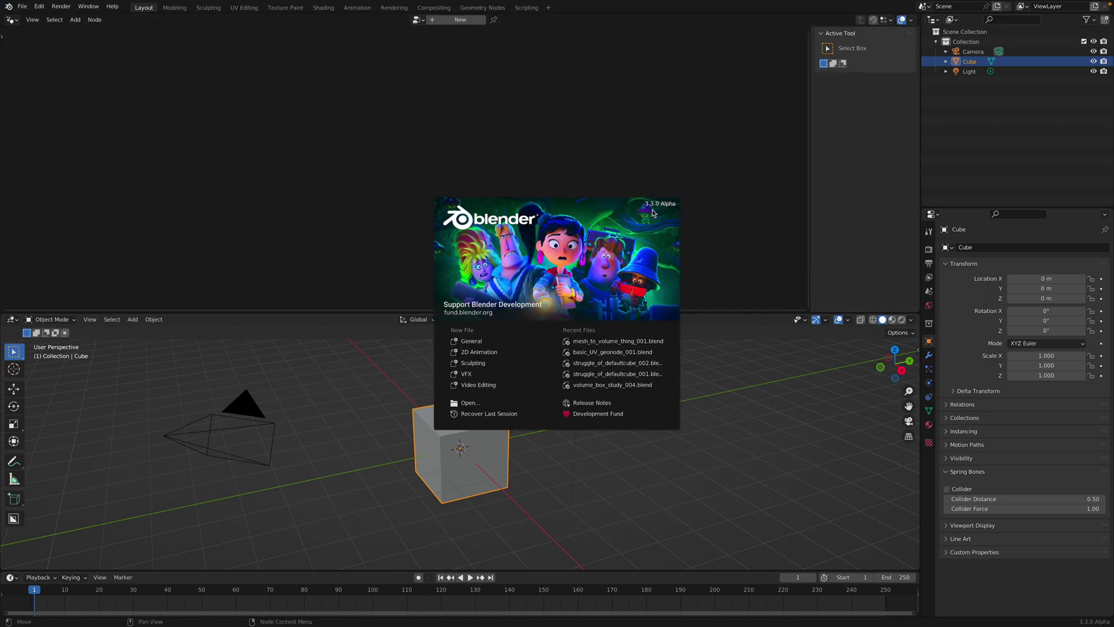
{"action": "left_click", "coordinate": [431, 26]}
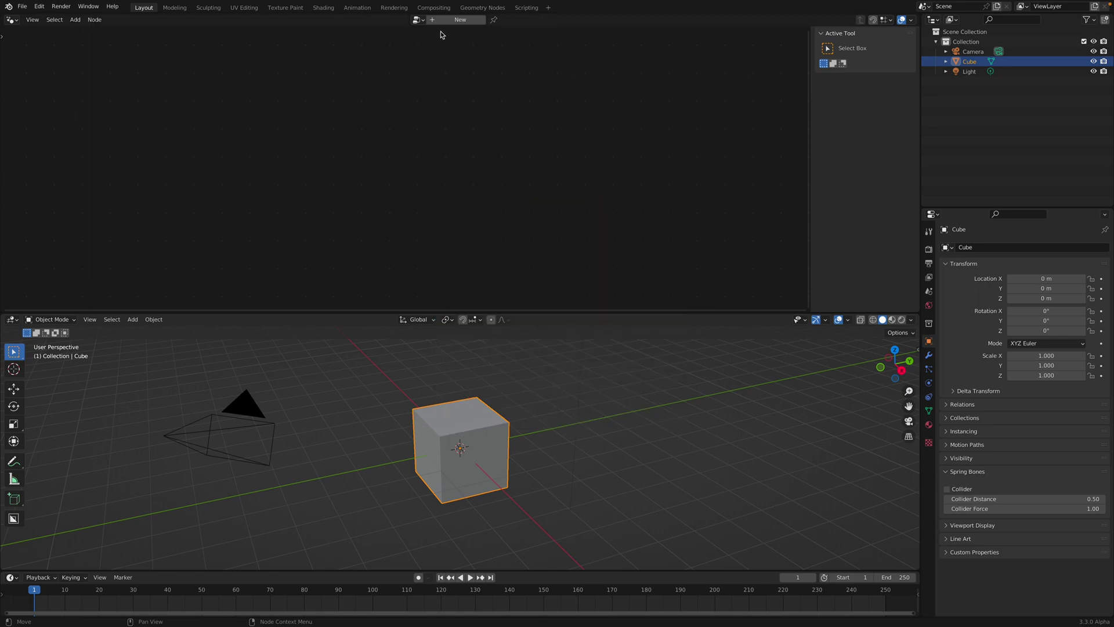
Create a geometry node tree for the cube and insert a Mesh to Volume node between Group Input and Group Output
{"action": "left_click", "coordinate": [441, 20]}
{"action": "key", "text": "Home"}
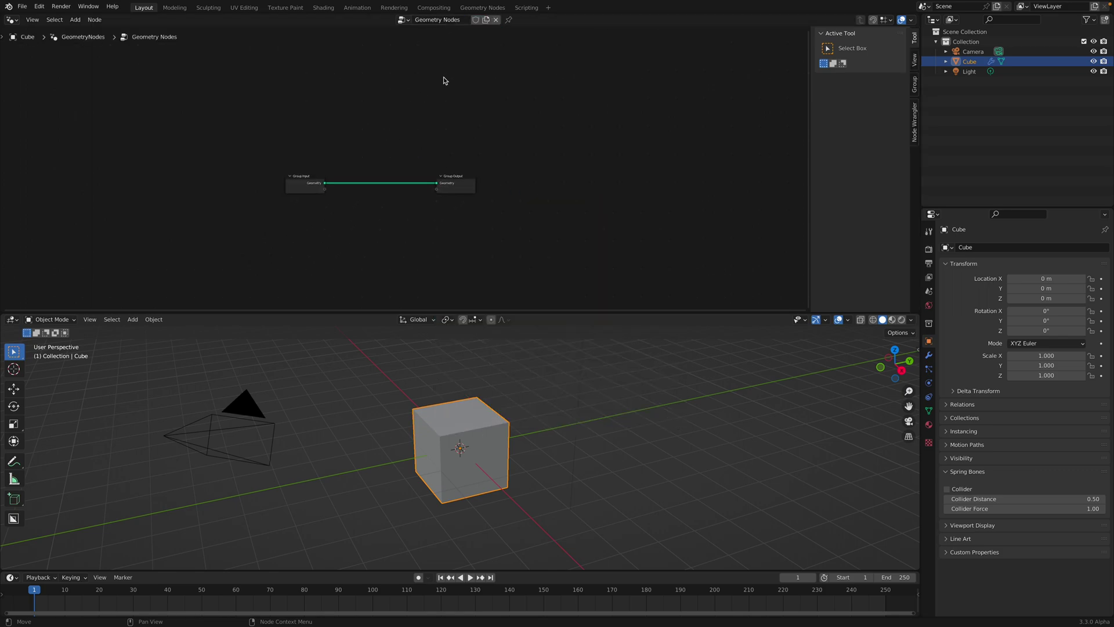
{"action": "key", "text": "shift+a"}
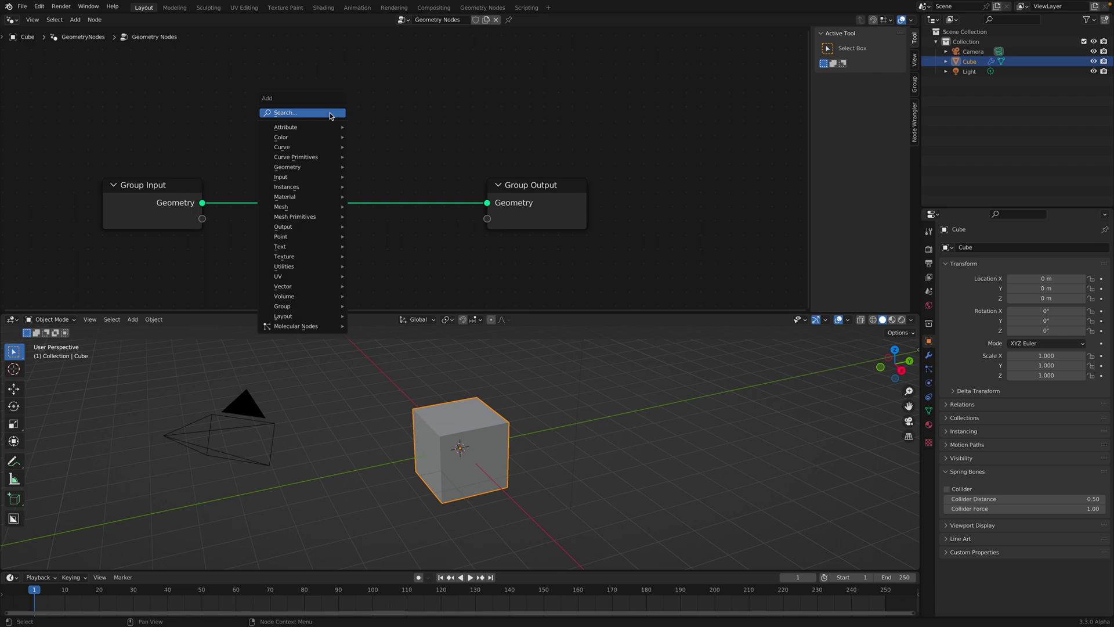
{"action": "left_click", "coordinate": [331, 115]}
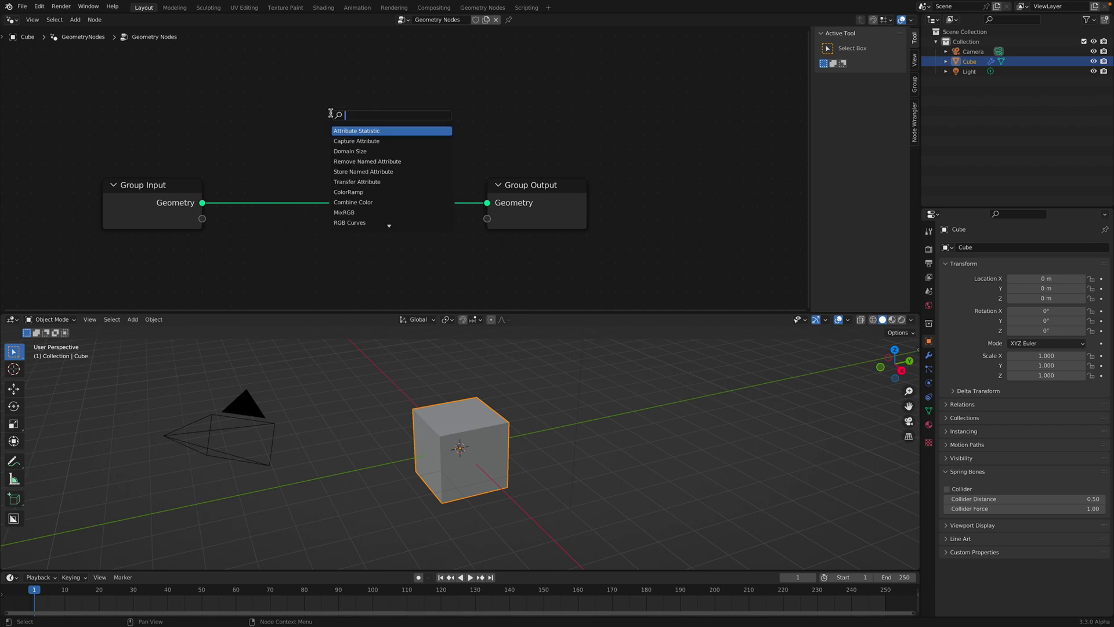
{"action": "type", "text": "mesh to vo"}
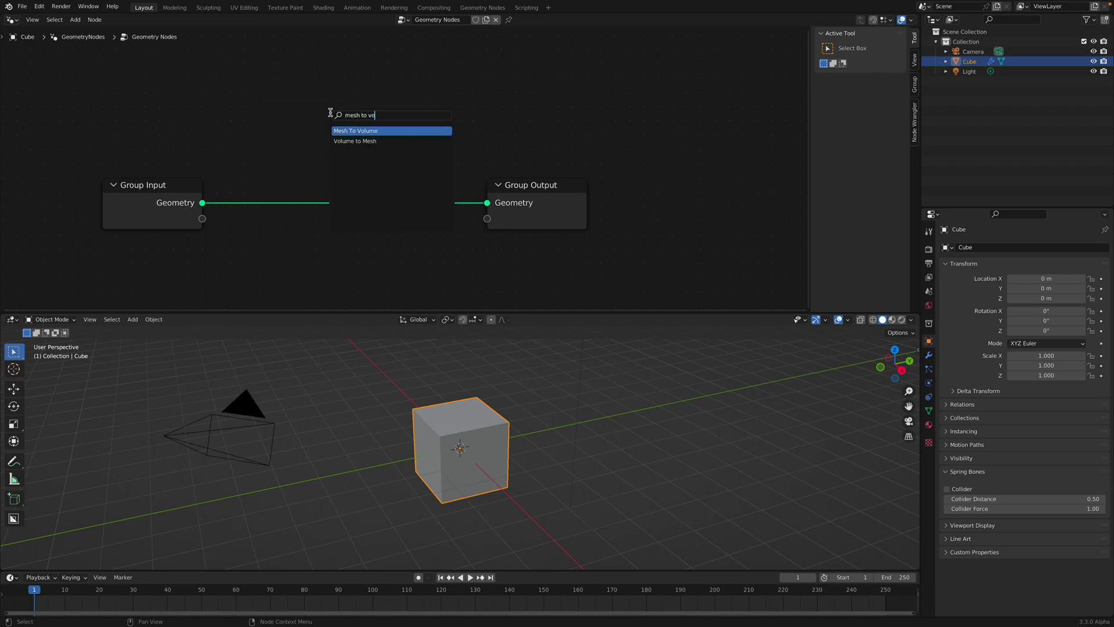
{"action": "left_click", "coordinate": [356, 131]}
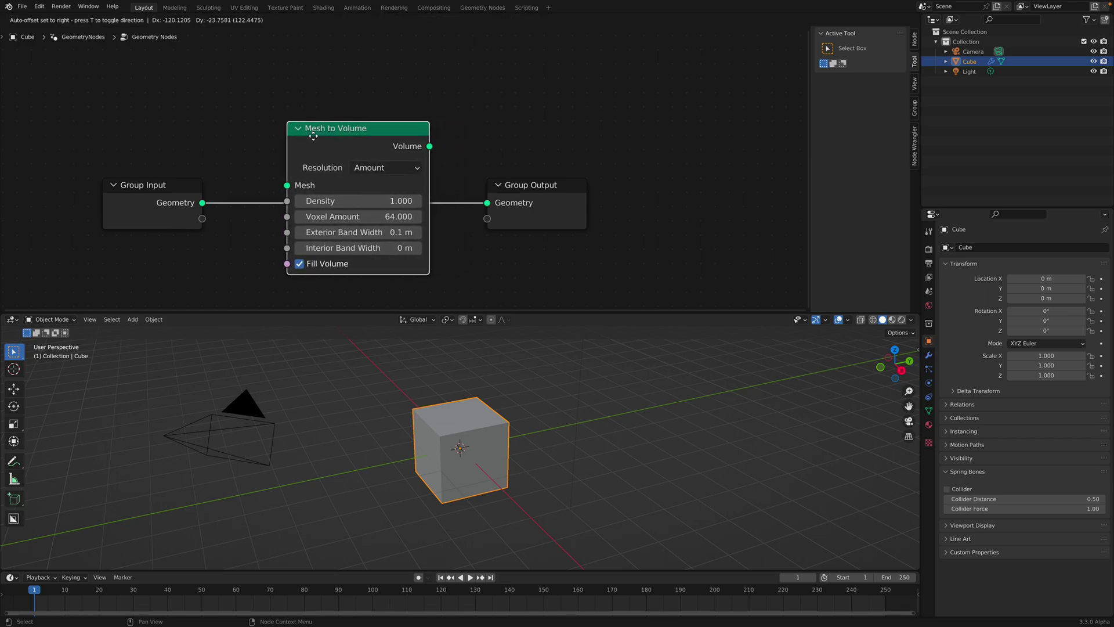
{"action": "left_click", "coordinate": [337, 128]}
{"action": "scroll", "coordinate": [502, 180], "scroll_direction": "down", "scroll_amount": 1}
{"action": "left_click_drag", "start_coordinate": [518, 187], "coordinate": [617, 190]}
Add a Volume Cube node below the link between Mesh to Volume and Group Output
{"action": "key", "text": "shift+a"}
{"action": "left_click", "coordinate": [535, 151]}
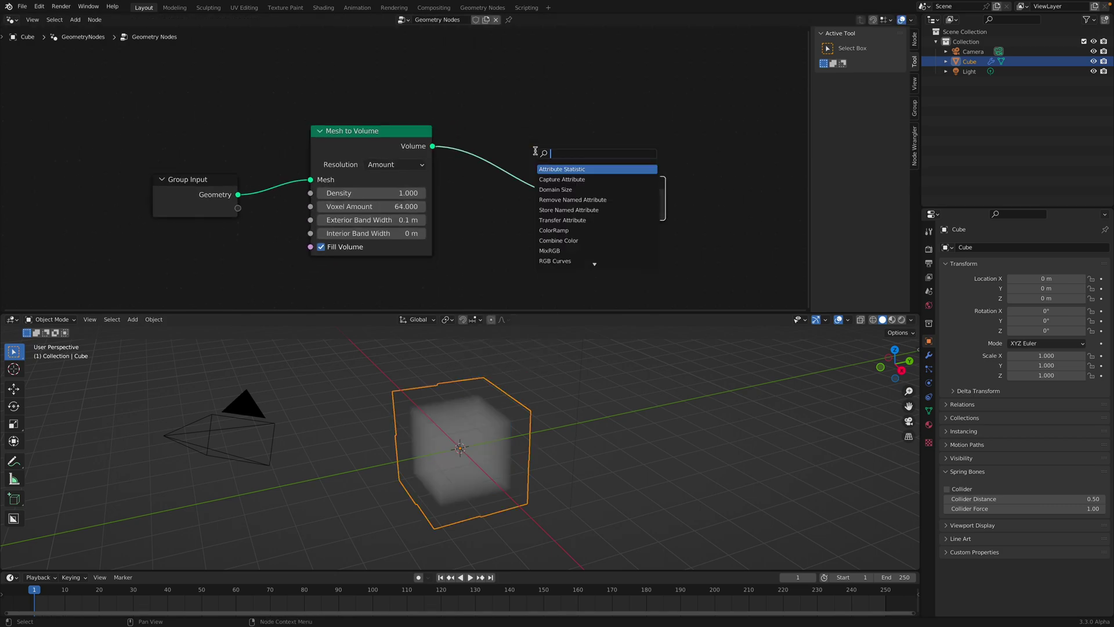
{"action": "type", "text": "volume"}
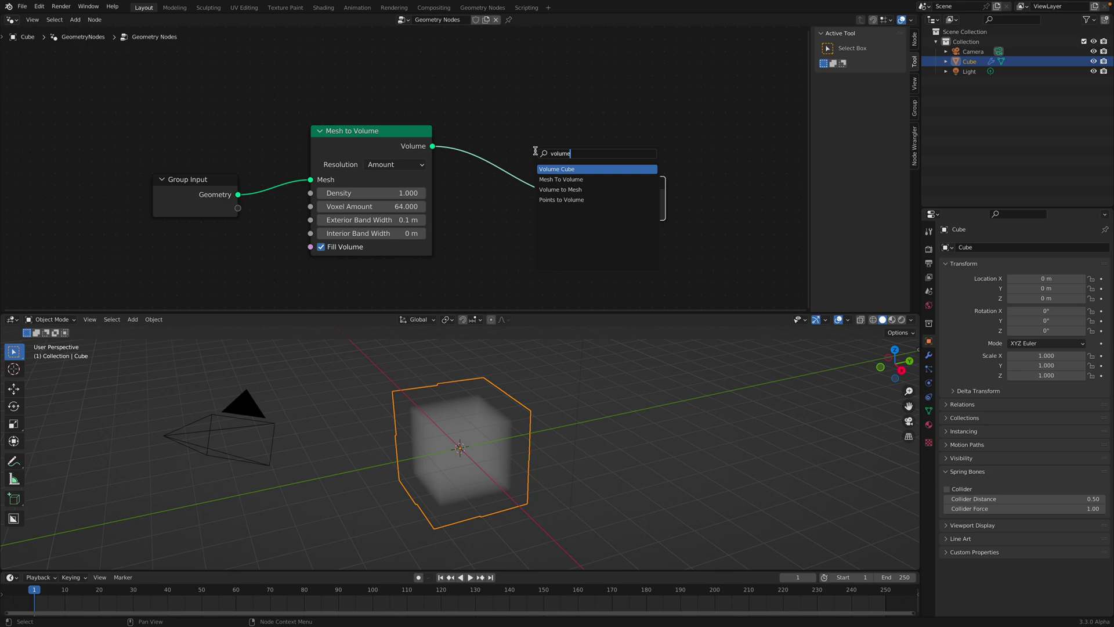
{"action": "key", "text": "Return"}
{"action": "left_click", "coordinate": [464, 218]}
{"action": "middle_click_drag", "start_coordinate": [465, 218], "coordinate": [467, 168]}
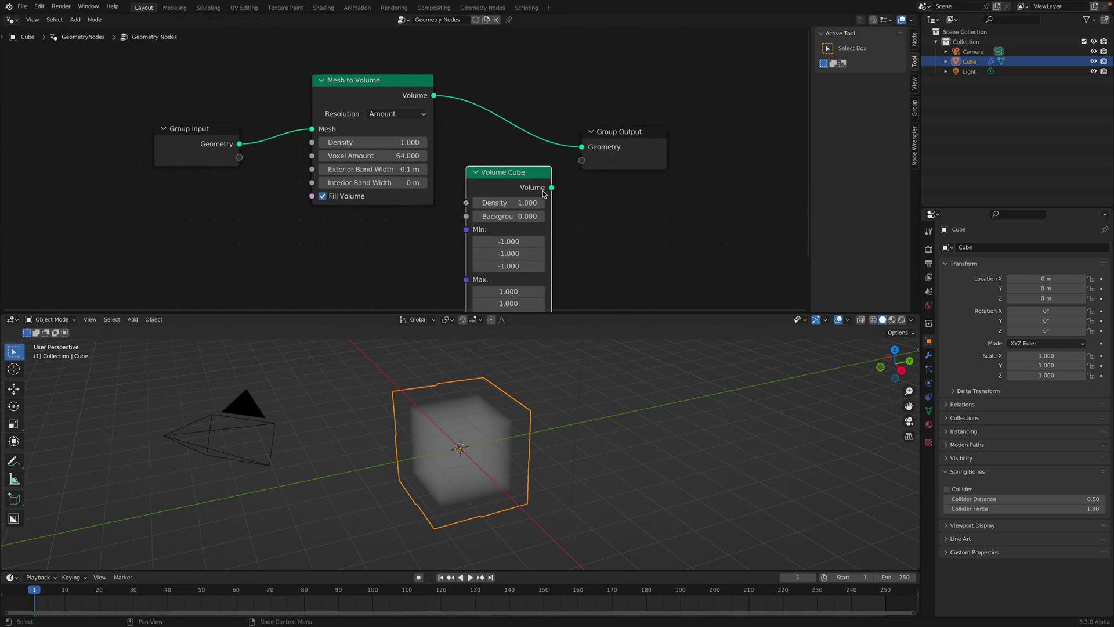
Preview the Volume Cube through the Group Output, and reconnect the Mesh to Volume node in its place
{"action": "left_click_drag", "start_coordinate": [552, 187], "coordinate": [654, 156]}
{"action": "middle_click_drag", "start_coordinate": [556, 388], "coordinate": [505, 431]}
{"action": "scroll", "coordinate": [505, 432], "scroll_direction": "up", "scroll_amount": 1}
{"action": "left_click_drag", "start_coordinate": [649, 129], "coordinate": [718, 131]}
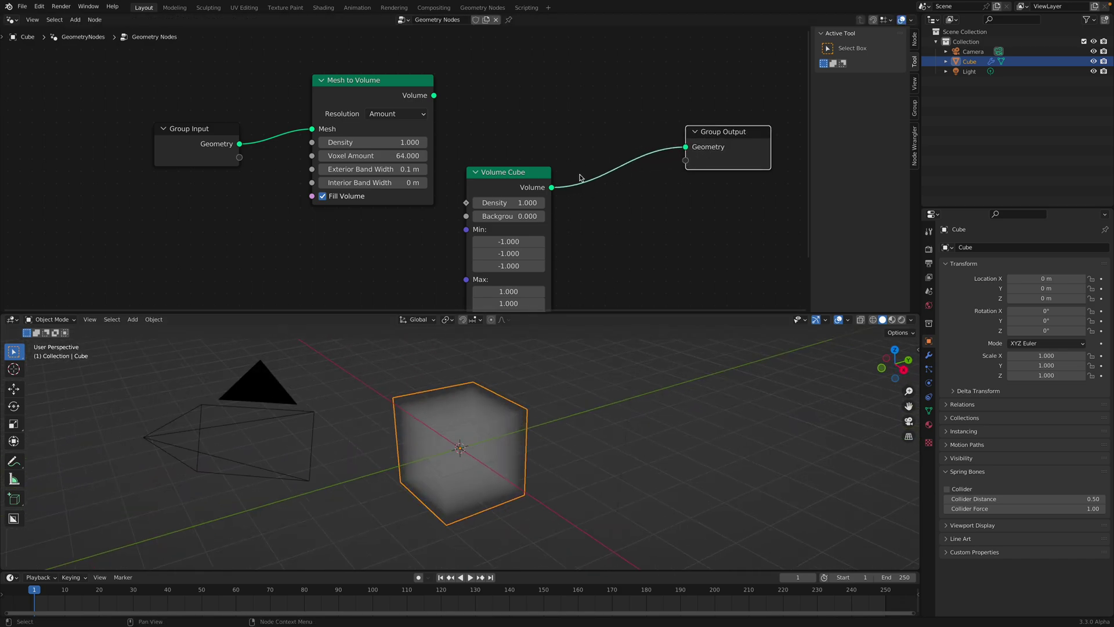
{"action": "left_click_drag", "start_coordinate": [434, 95], "coordinate": [684, 149]}
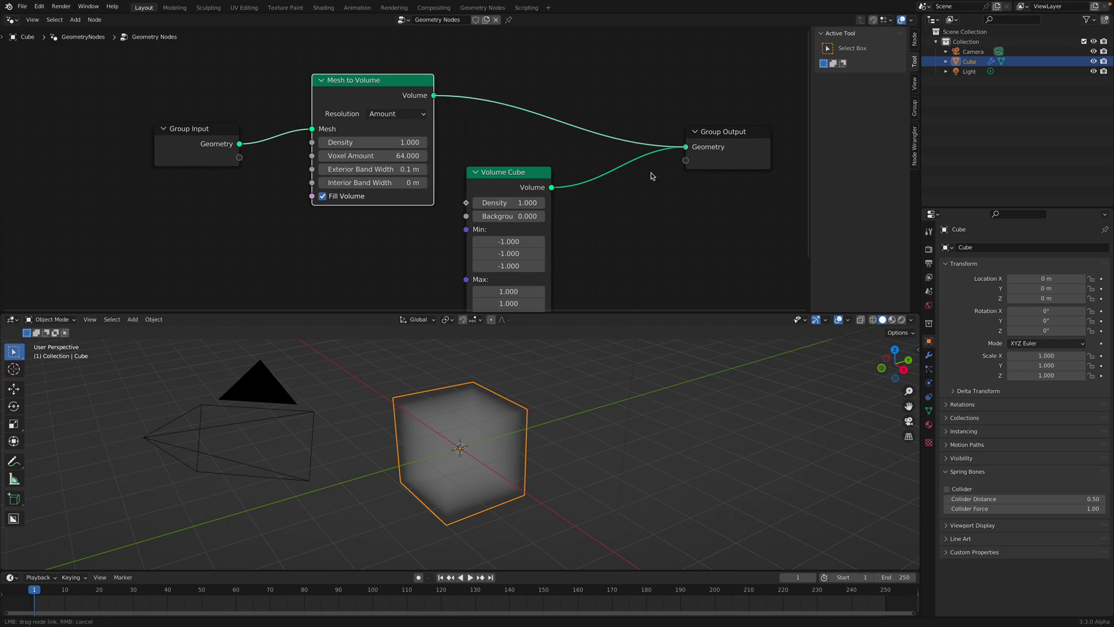
Add a torus and move it to about -4.1 m on the X axis, beside the cube
{"action": "middle_click_drag", "start_coordinate": [502, 433], "coordinate": [419, 416]}
{"action": "left_click", "coordinate": [597, 396]}
{"action": "key", "text": "shift+a"}
{"action": "mouse_move", "coordinate": [418, 414]}
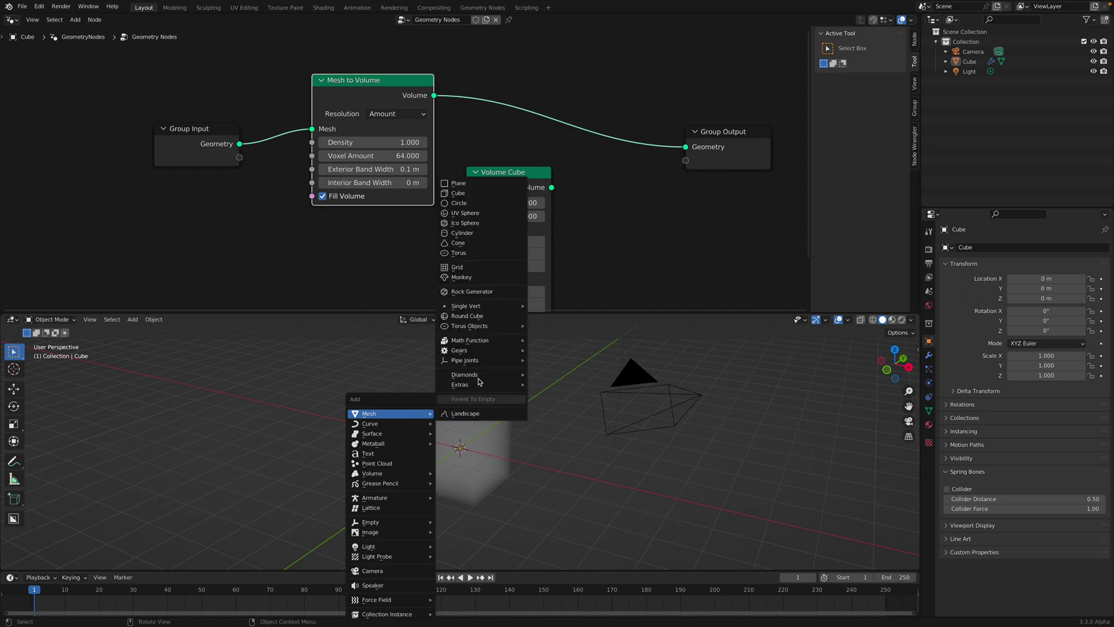
{"action": "left_click", "coordinate": [477, 256]}
{"action": "key", "text": "g"}
{"action": "key", "text": "x"}
{"action": "left_click", "coordinate": [347, 420]}
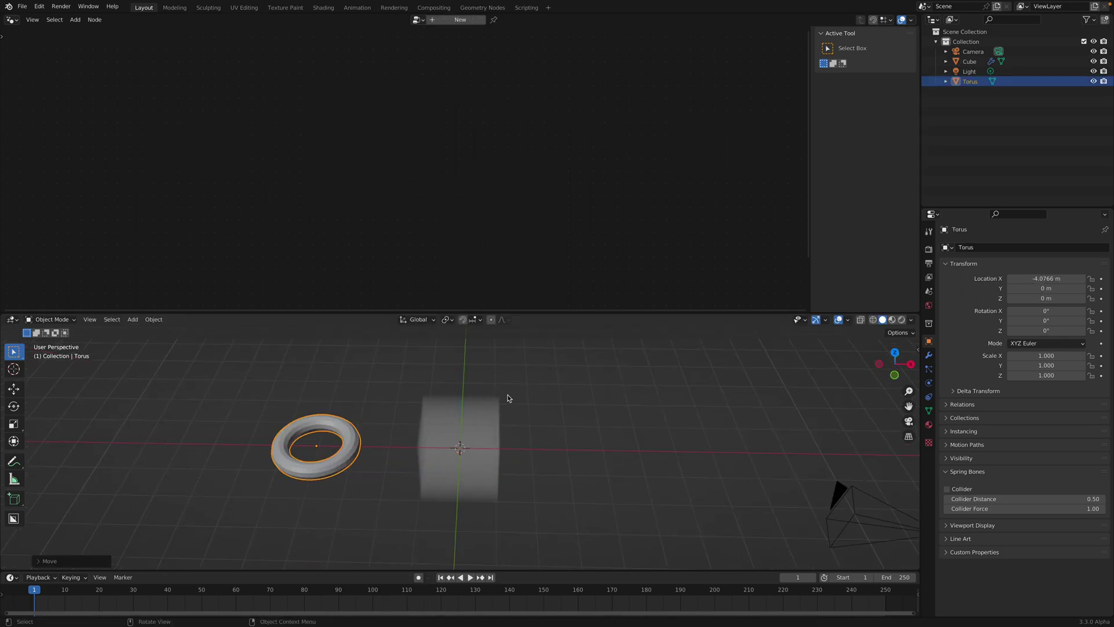
Add a monkey mesh and move it to about 3.9 m on the X axis, on the cube's other side
{"action": "key", "text": "shift+a"}
{"action": "mouse_move", "coordinate": [529, 388]}
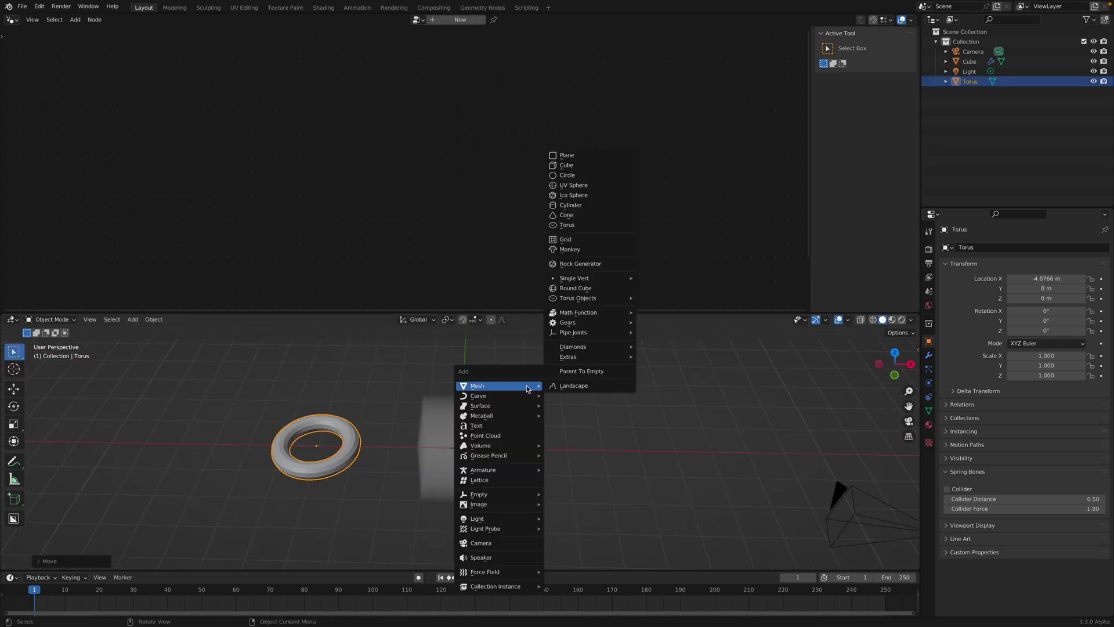
{"action": "left_click", "coordinate": [591, 248]}
{"action": "key", "text": "g"}
{"action": "key", "text": "x"}
{"action": "left_click", "coordinate": [622, 406]}
{"action": "scroll", "coordinate": [489, 412], "scroll_direction": "up", "scroll_amount": 2}
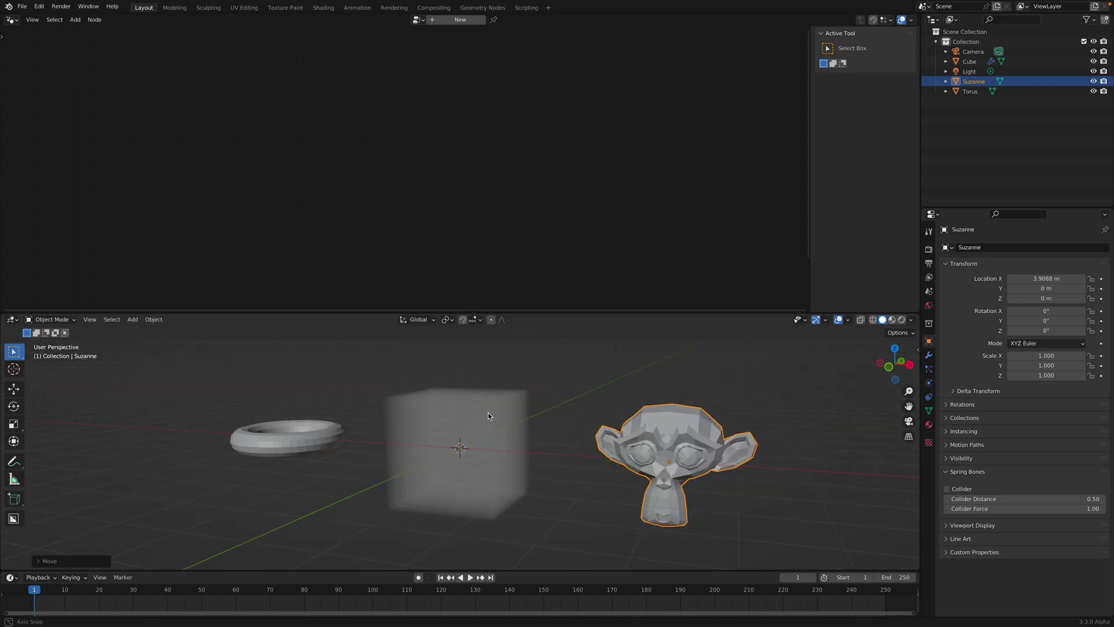
Copy the cube's modifiers to the torus and the monkey, and deselect everything
{"action": "middle_click_drag", "start_coordinate": [489, 411], "coordinate": [496, 420]}
{"action": "left_click", "coordinate": [300, 424], "text": "shift"}
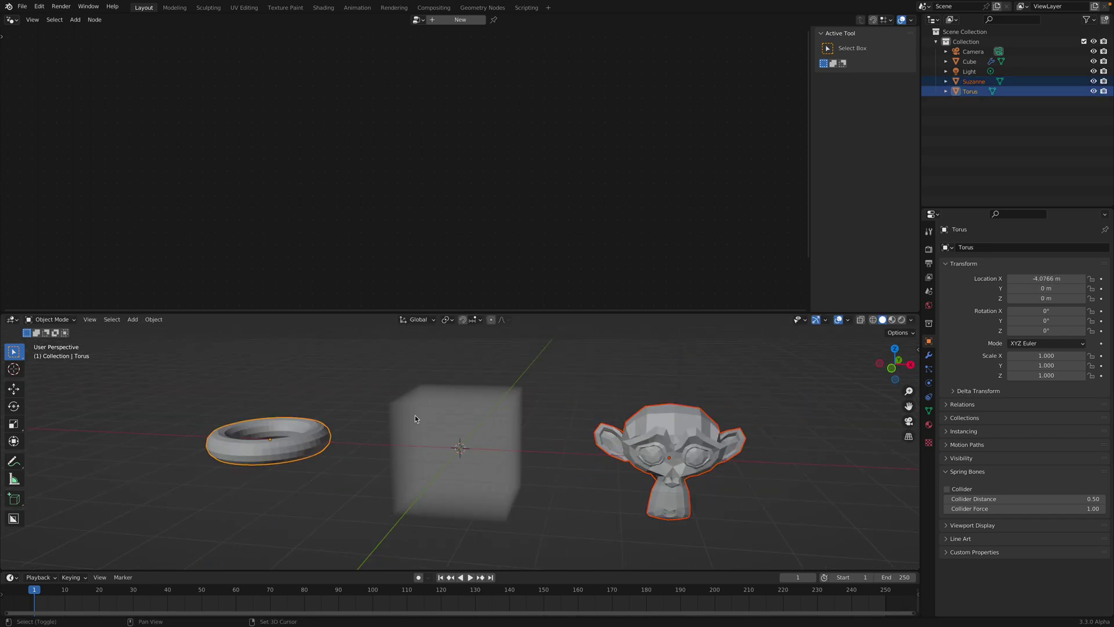
{"action": "left_click", "coordinate": [452, 435], "text": "shift"}
{"action": "key", "text": "ctrl+l"}
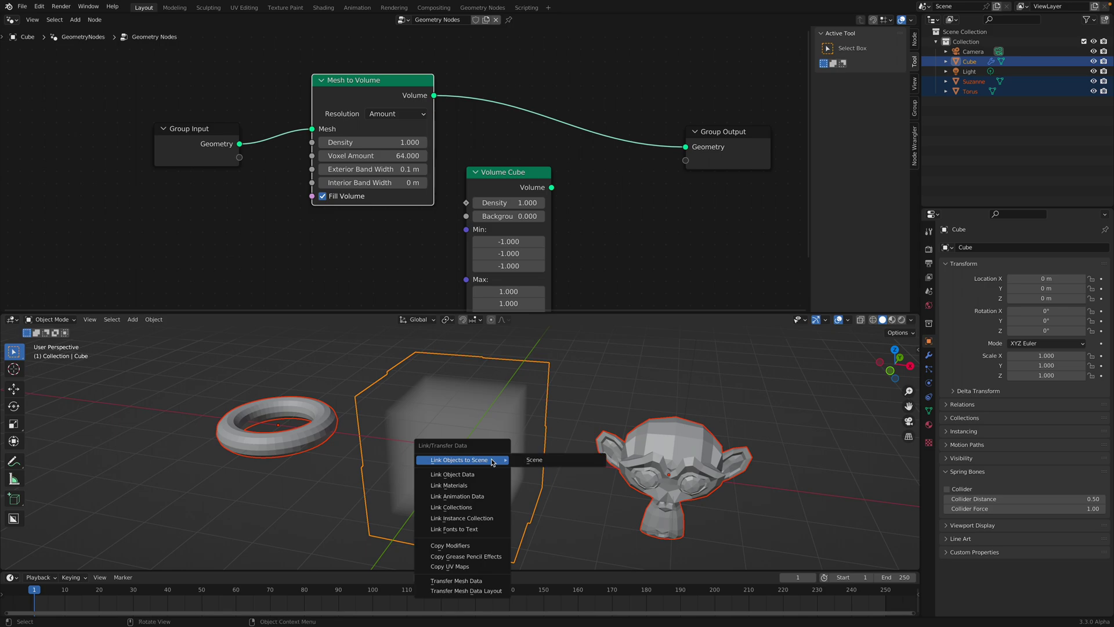
{"action": "left_click", "coordinate": [479, 545]}
{"action": "key", "text": "alt+a"}
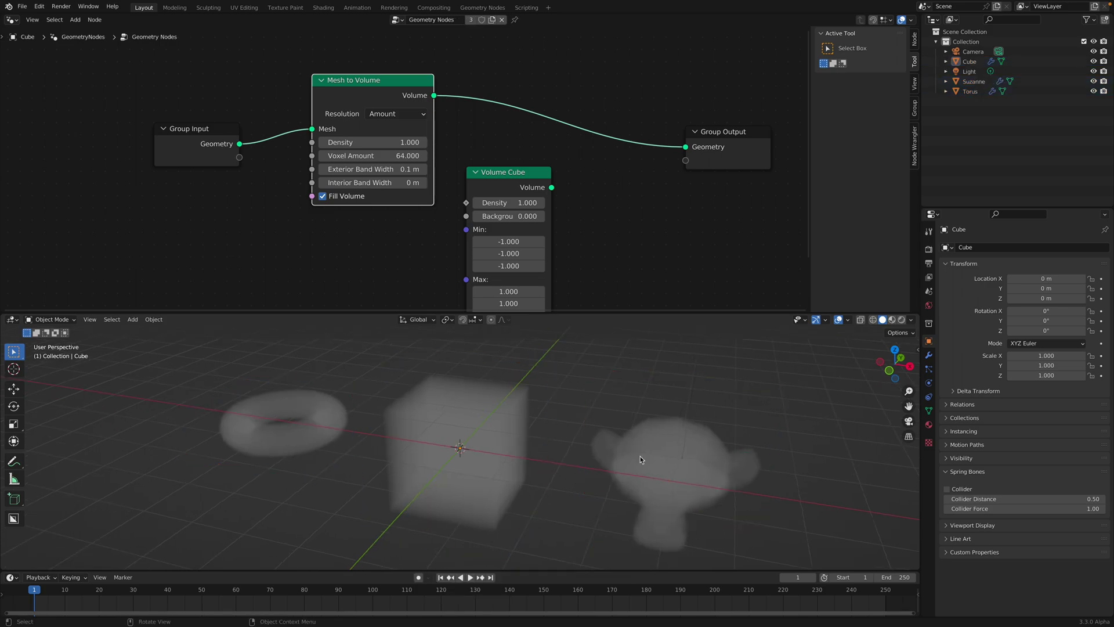
{"action": "middle_click_drag", "start_coordinate": [640, 459], "coordinate": [542, 443]}
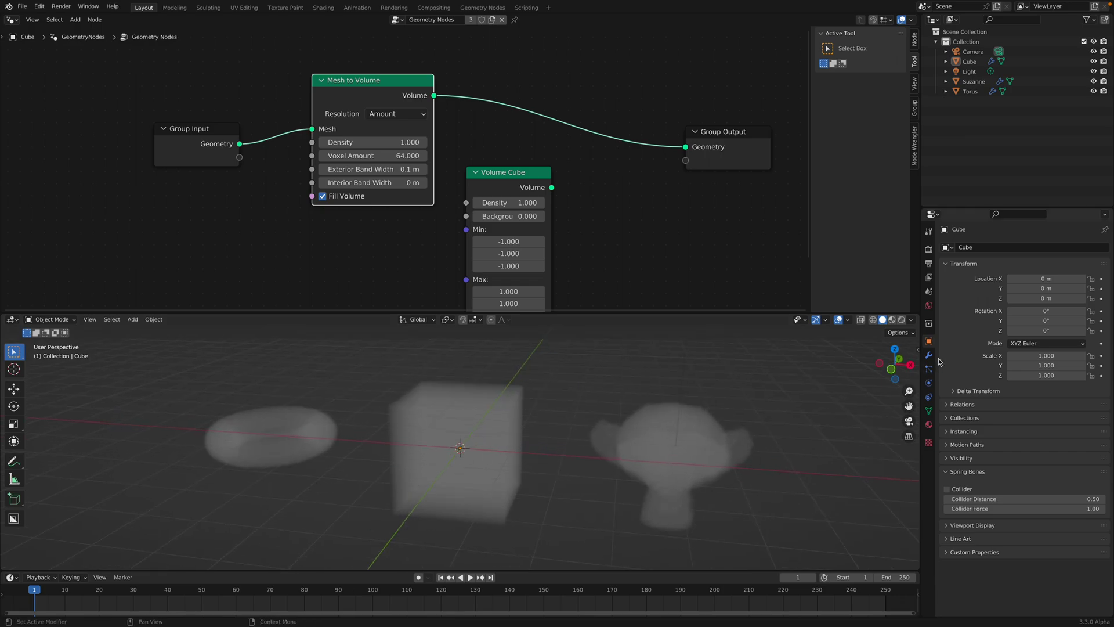
Select the monkey and delete the unused Volume Cube node from its node tree
{"action": "left_click", "coordinate": [670, 452]}
{"action": "left_click", "coordinate": [529, 175]}
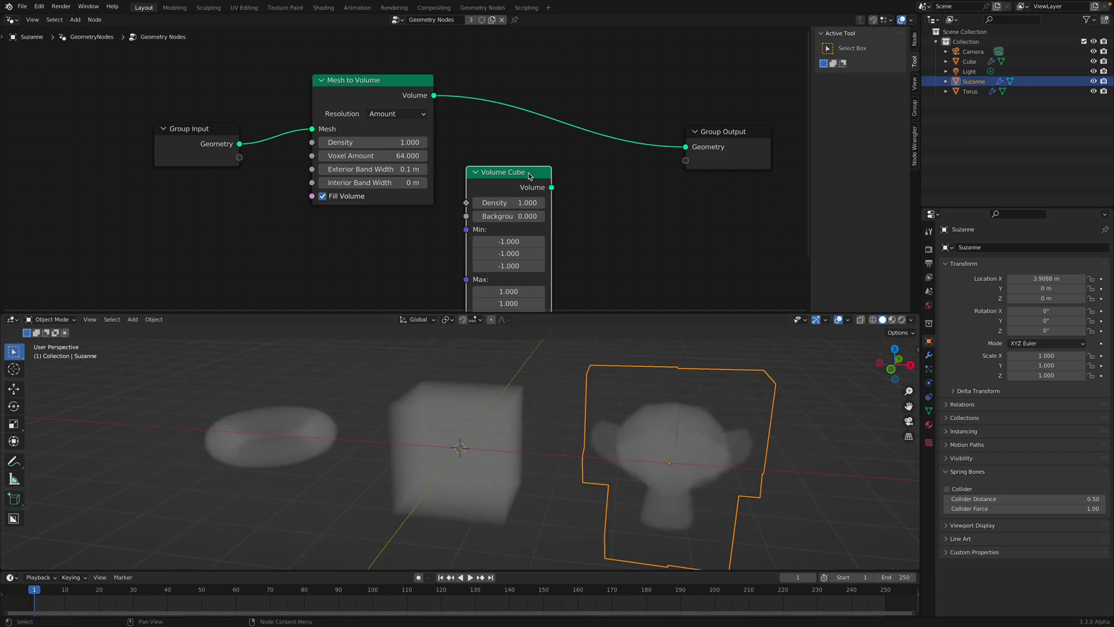
{"action": "key", "text": "x"}
{"action": "scroll", "coordinate": [481, 149], "scroll_direction": "down", "scroll_amount": 1}
{"action": "key", "text": "shift+a"}
{"action": "mouse_move", "coordinate": [484, 238]}
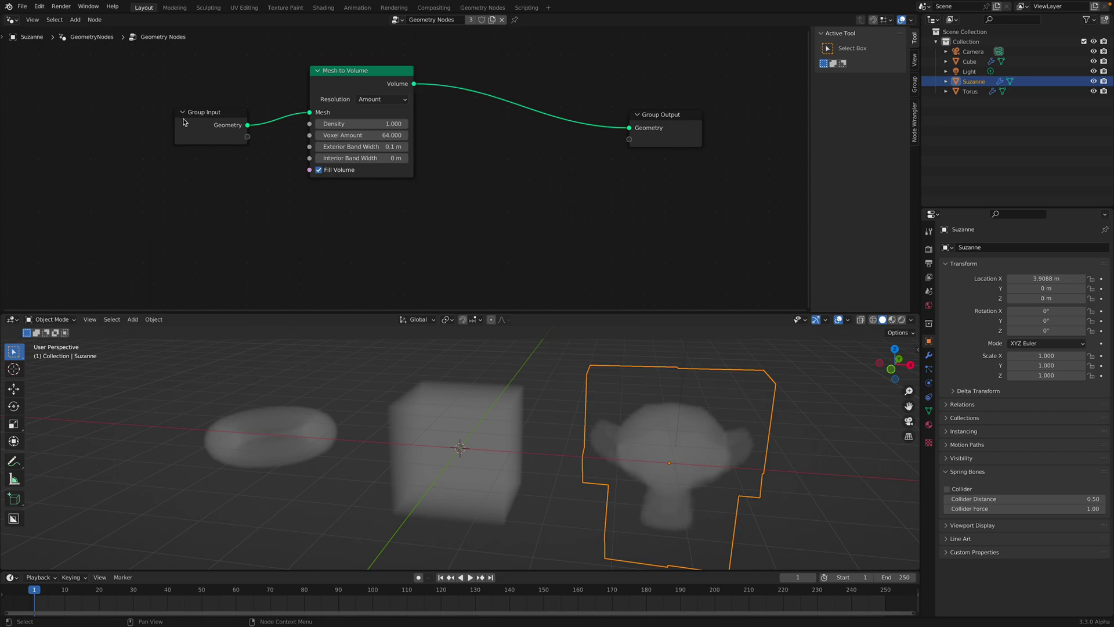
Save the scene to the Desktop as meshvolume_001.blend
{"action": "left_click", "coordinate": [22, 6]}
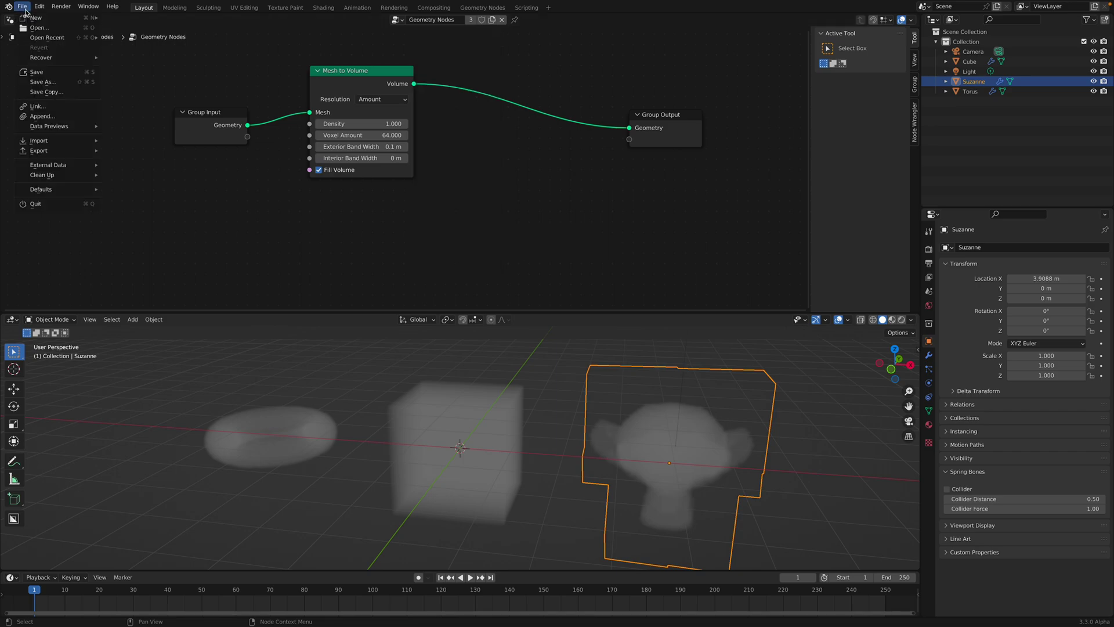
{"action": "left_click", "coordinate": [46, 82]}
{"action": "key", "text": "BackSpace"}
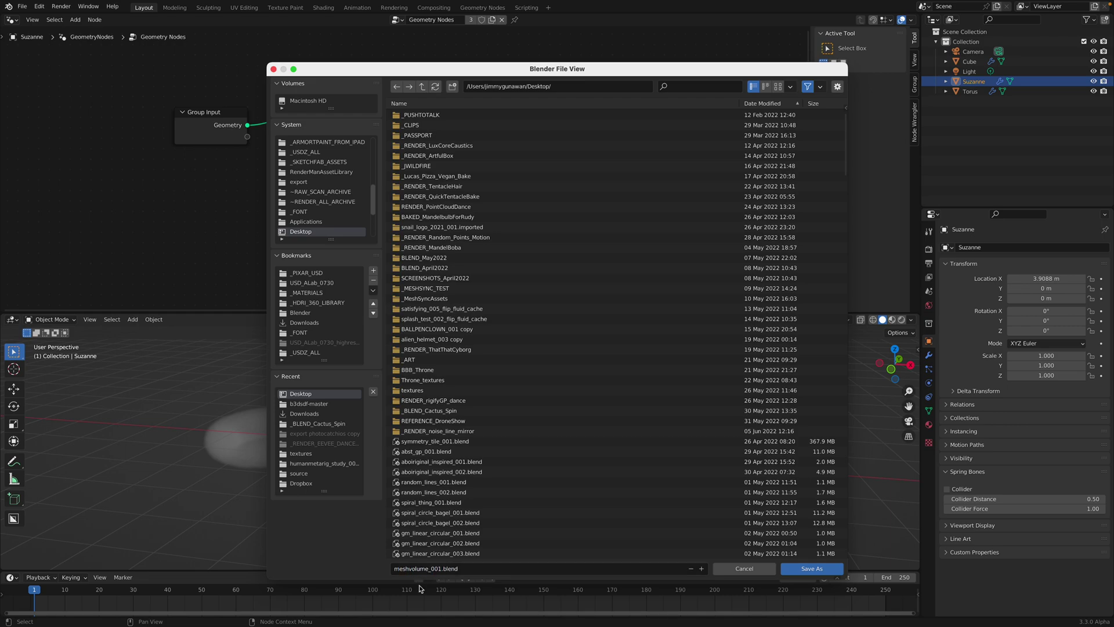
{"action": "left_click", "coordinate": [812, 568]}
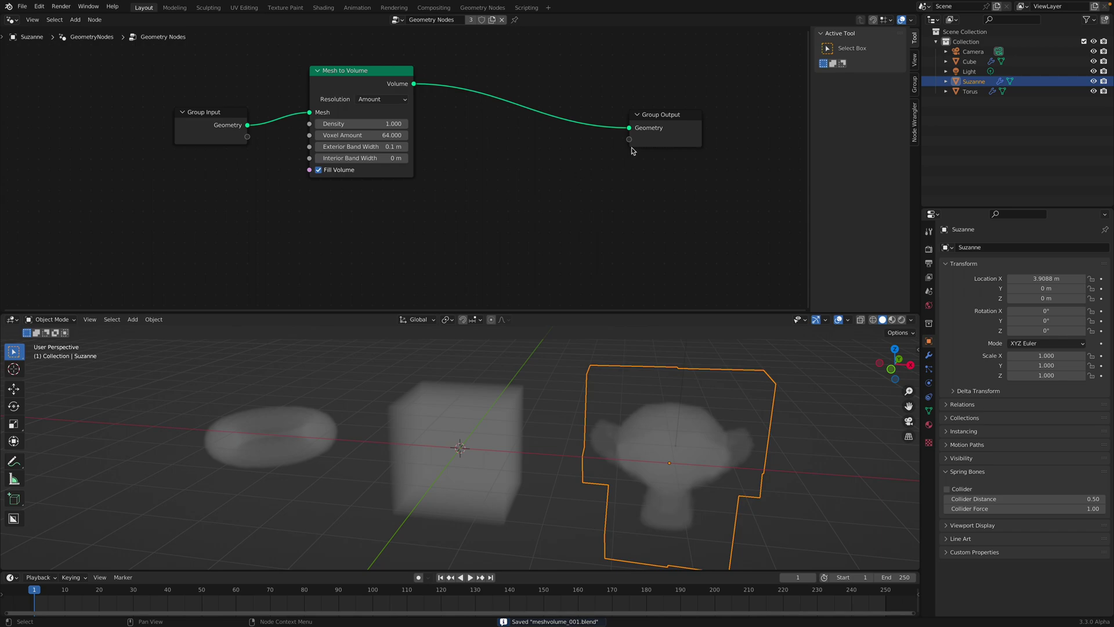
Hide the node editor's sidebar and set the Mesh to Volume node's Voxel Amount to 100
{"action": "left_click_drag", "start_coordinate": [368, 70], "coordinate": [369, 74]}
{"action": "left_click", "coordinate": [239, 112]}
{"action": "middle_click_drag", "start_coordinate": [425, 135], "coordinate": [400, 162]}
{"action": "scroll", "coordinate": [400, 163], "scroll_direction": "up", "scroll_amount": 1}
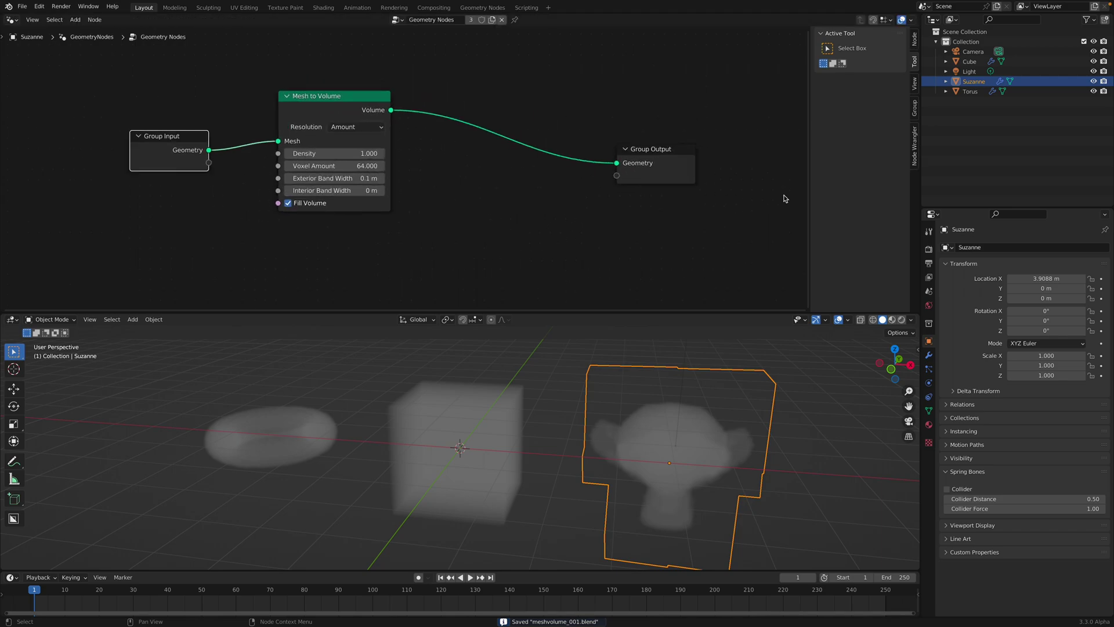
{"action": "key", "text": "n"}
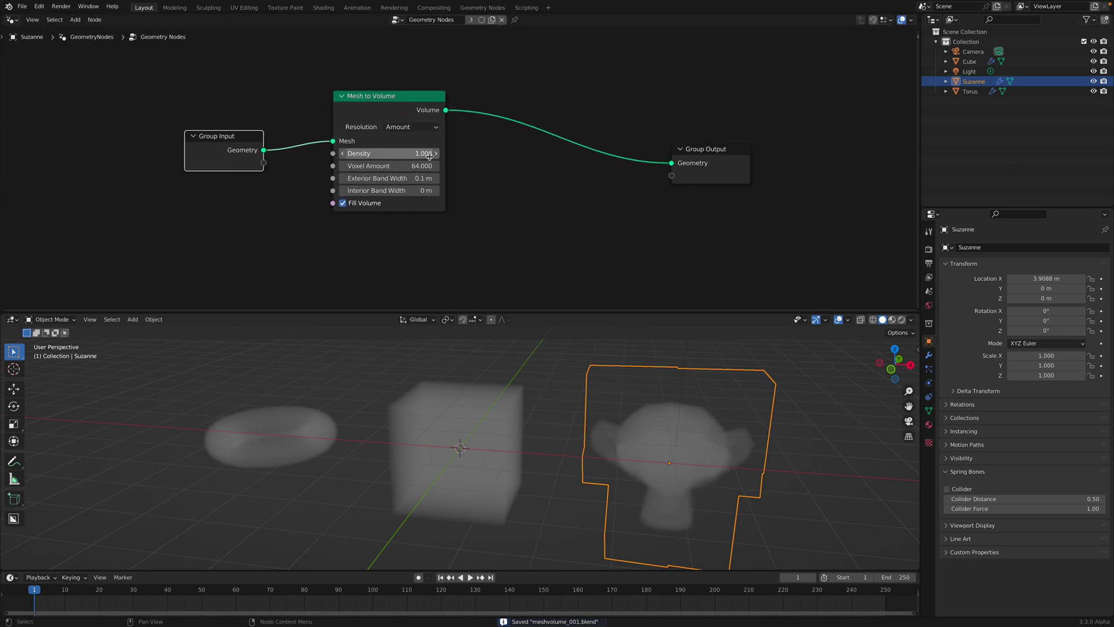
{"action": "left_click", "coordinate": [418, 165]}
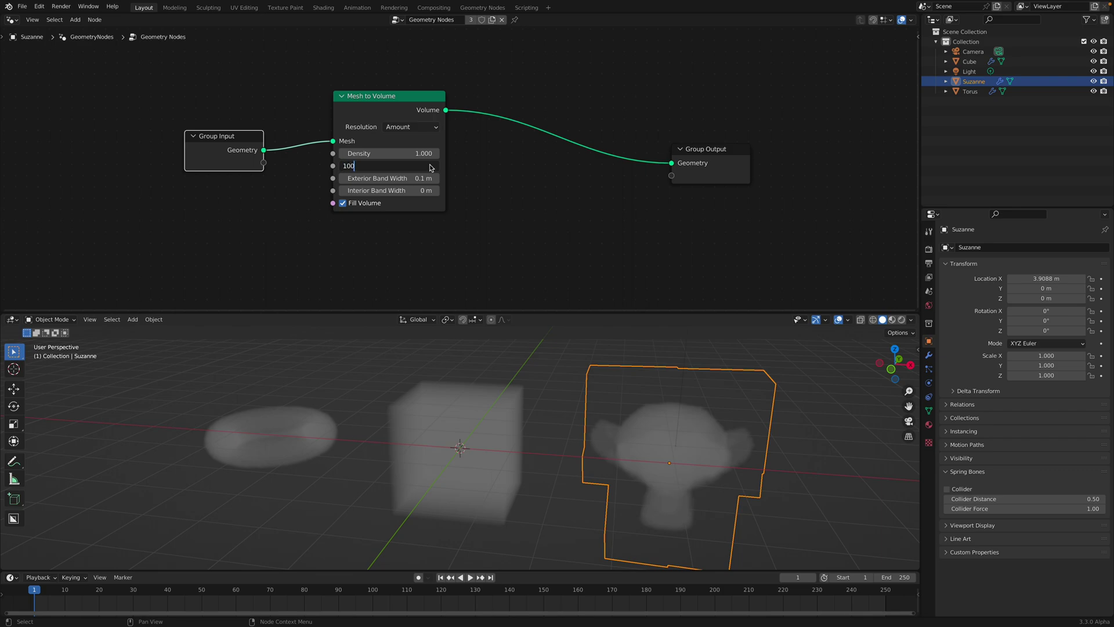
{"action": "key", "text": "Return"}
Select the cube volume and save the file
{"action": "middle_click_drag", "start_coordinate": [659, 398], "coordinate": [531, 409]}
{"action": "left_click", "coordinate": [507, 414]}
{"action": "key", "text": "ctrl+s"}
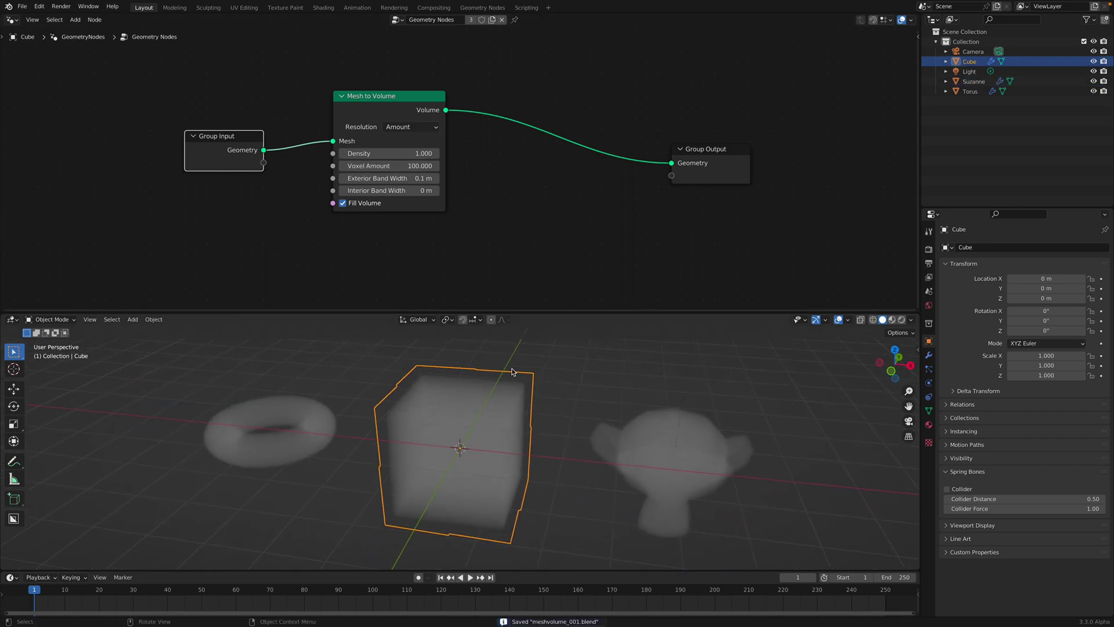
Compare the volumes with Fill Volume off and on in the Mesh to Volume node, leaving it enabled
{"action": "left_click", "coordinate": [375, 207]}
{"action": "left_click", "coordinate": [374, 207]}
{"action": "left_click", "coordinate": [374, 207]}
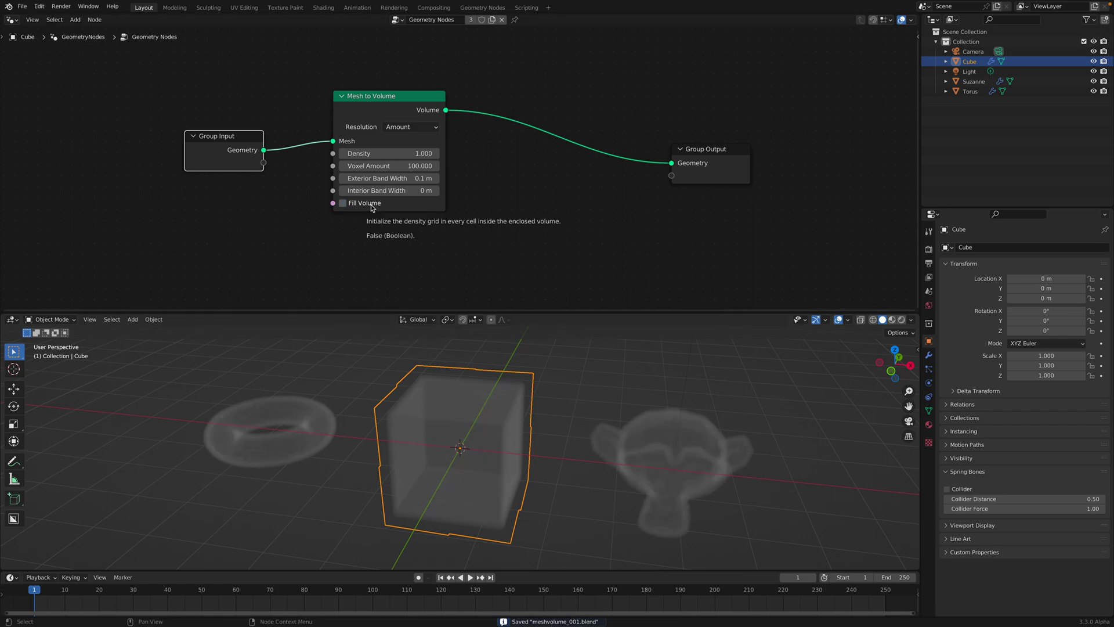
{"action": "left_click", "coordinate": [372, 208]}
{"action": "middle_click_drag", "start_coordinate": [478, 409], "coordinate": [506, 410]}
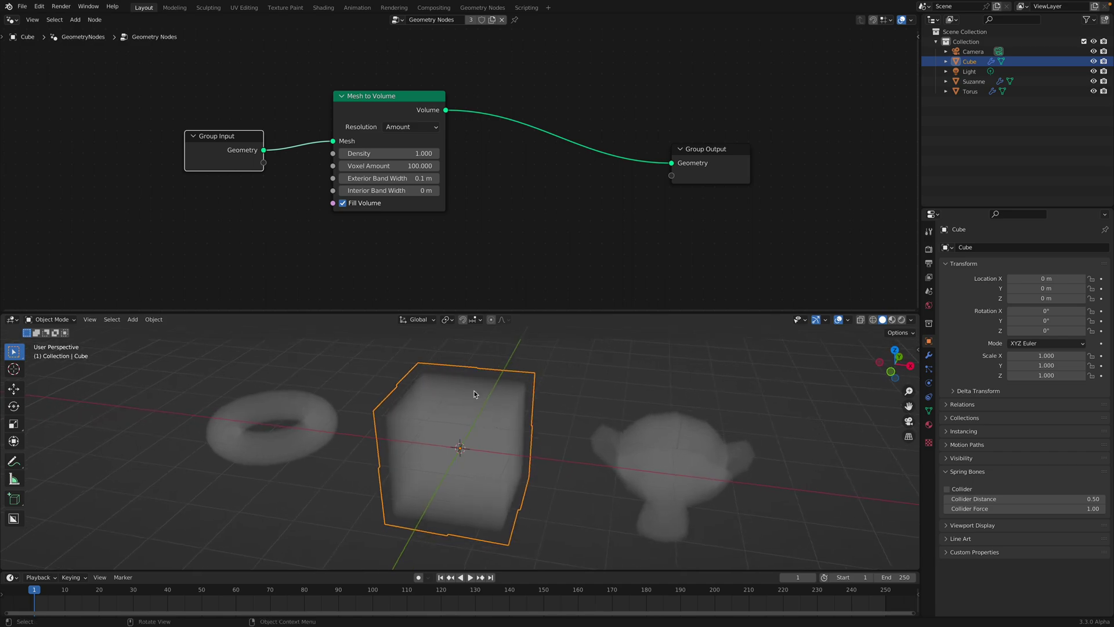
Insert a Volume to Mesh node on the link between the Mesh to Volume and Group Output nodes
{"action": "left_click", "coordinate": [496, 195]}
{"action": "key", "text": "shift+a"}
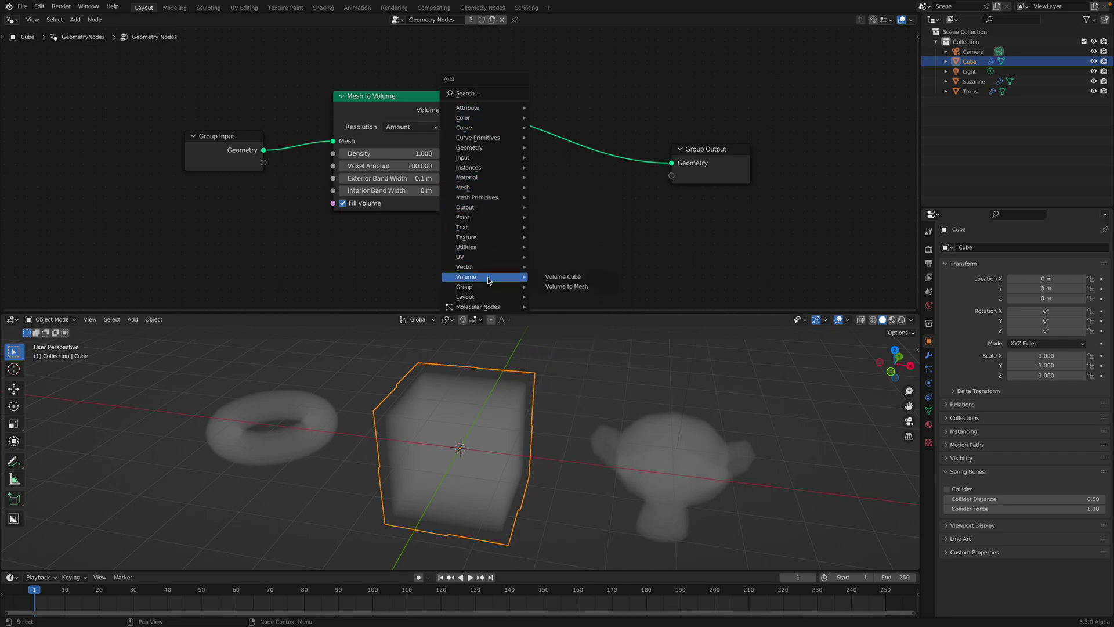
{"action": "key", "text": "Escape"}
{"action": "key", "text": "shift+a"}
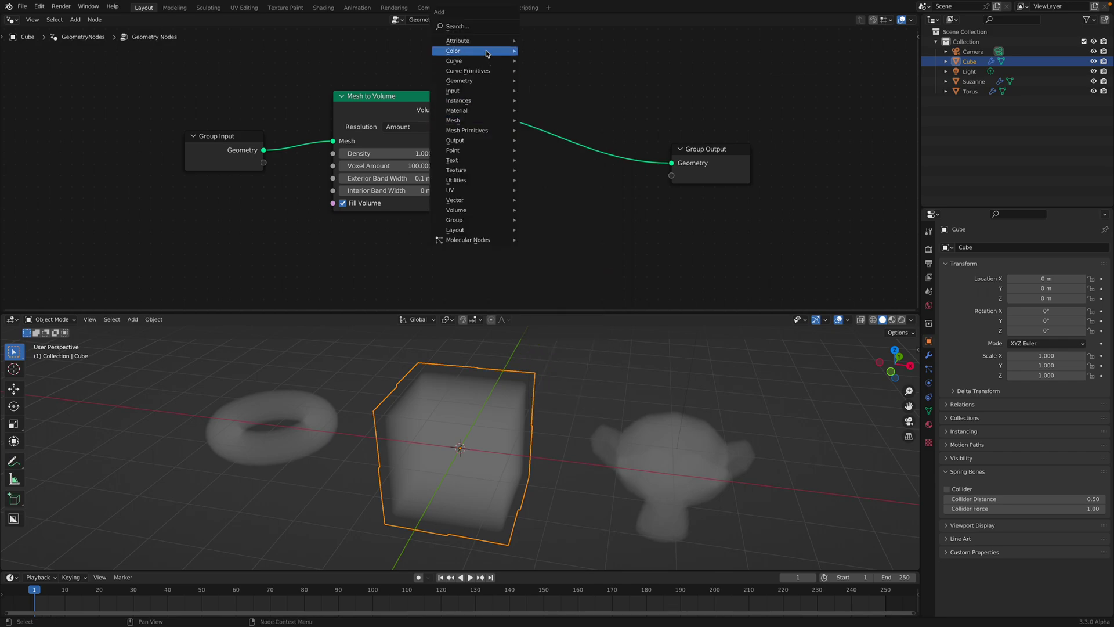
{"action": "left_click", "coordinate": [480, 27]}
{"action": "type", "text": "volume to"}
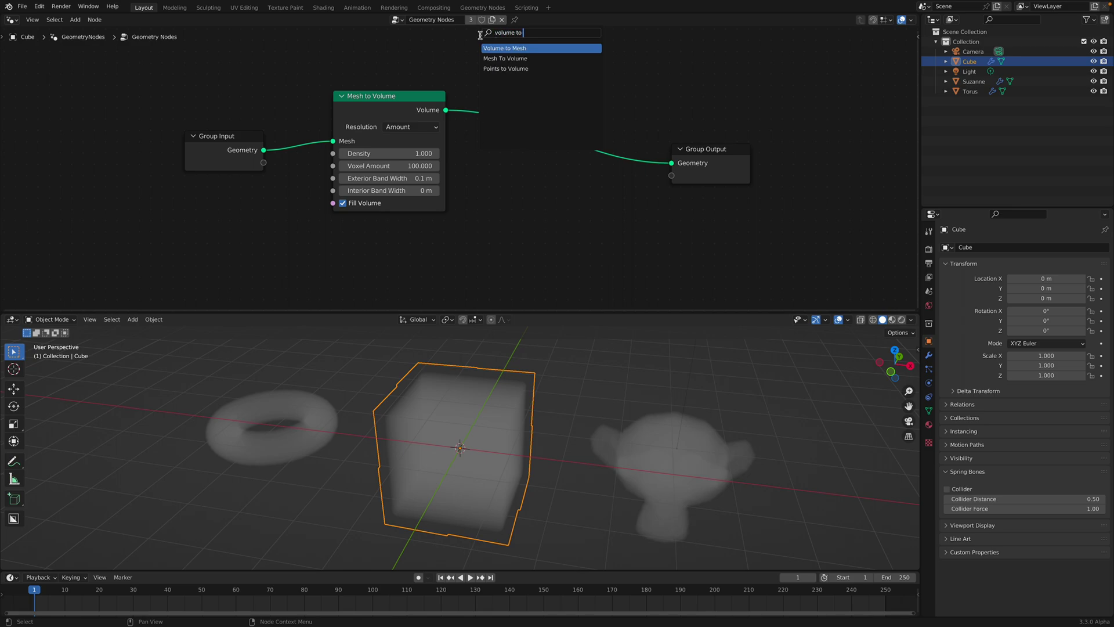
{"action": "key", "text": "Return"}
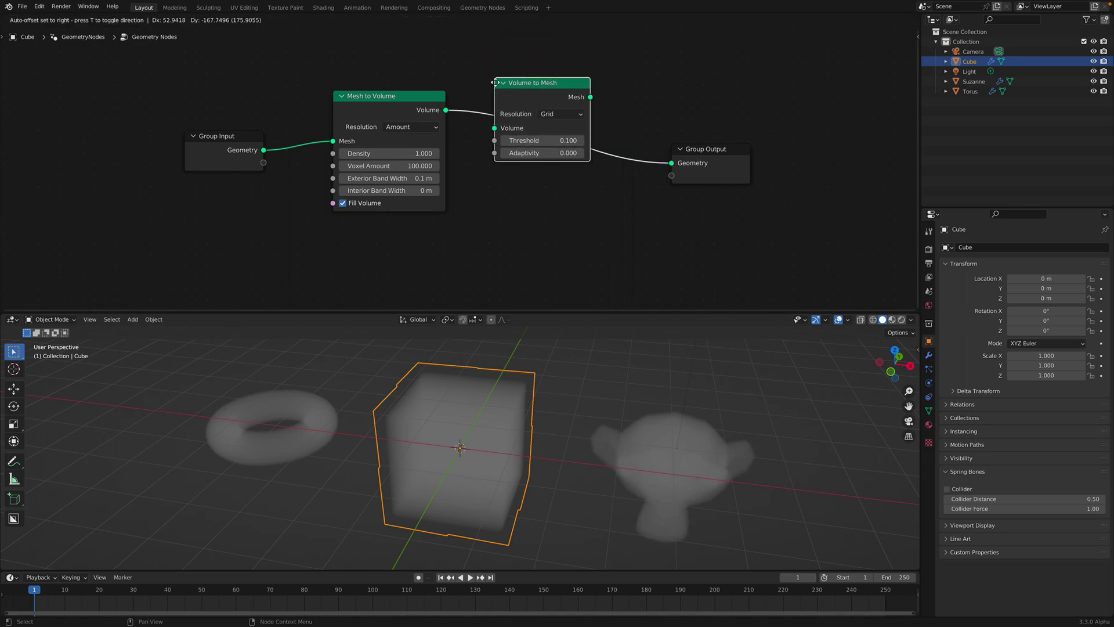
{"action": "left_click", "coordinate": [494, 82]}
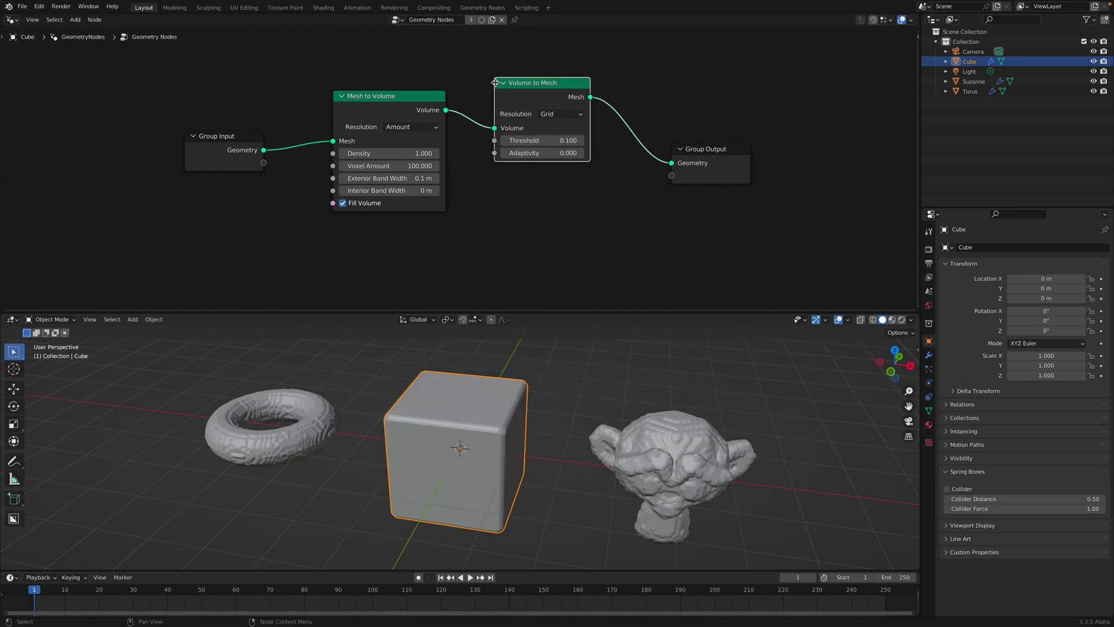
Play the timeline up to frame 18, deselect the cube and save the file
{"action": "key", "text": "space"}
{"action": "key", "text": "space"}
{"action": "left_click", "coordinate": [563, 399]}
{"action": "key", "text": "ctrl+s"}
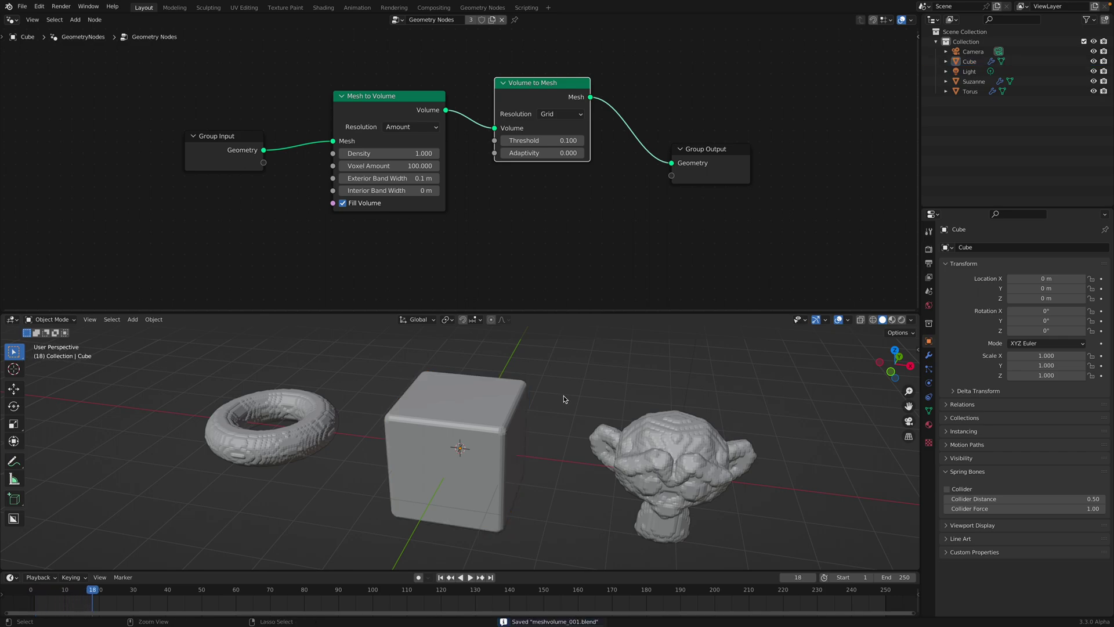
Display the viewport in wireframe shading to examine the topology of the converted meshes
{"action": "key", "text": "z"}
{"action": "left_click", "coordinate": [518, 392]}
{"action": "middle_click_drag", "start_coordinate": [552, 400], "coordinate": [529, 393], "text": "shift"}
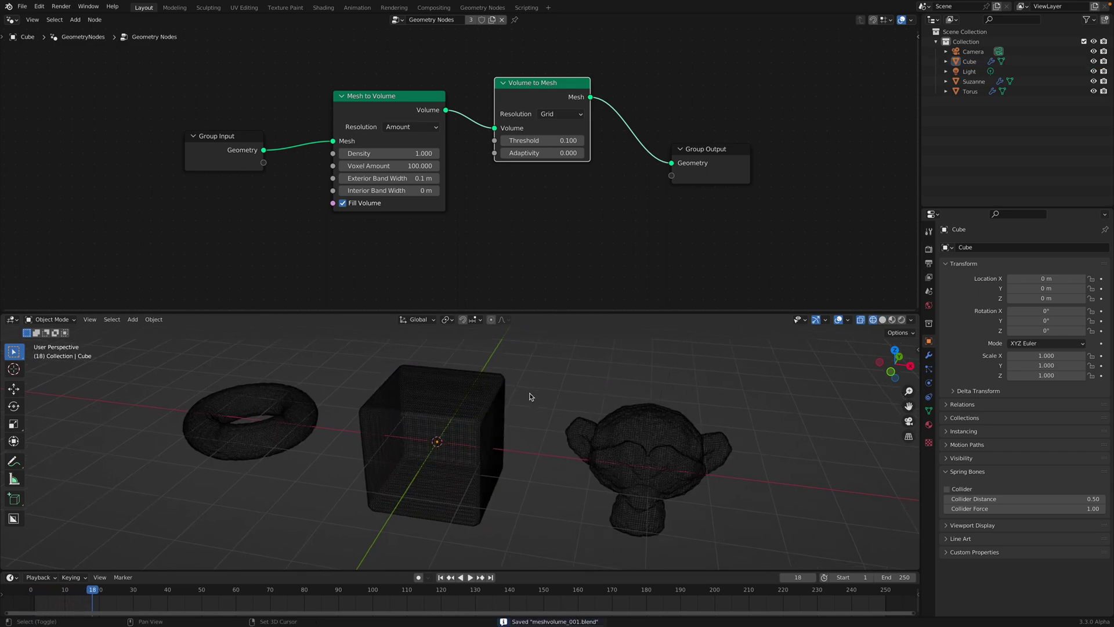
{"action": "key", "text": "z"}
{"action": "left_click", "coordinate": [484, 392]}
{"action": "key", "text": "z"}
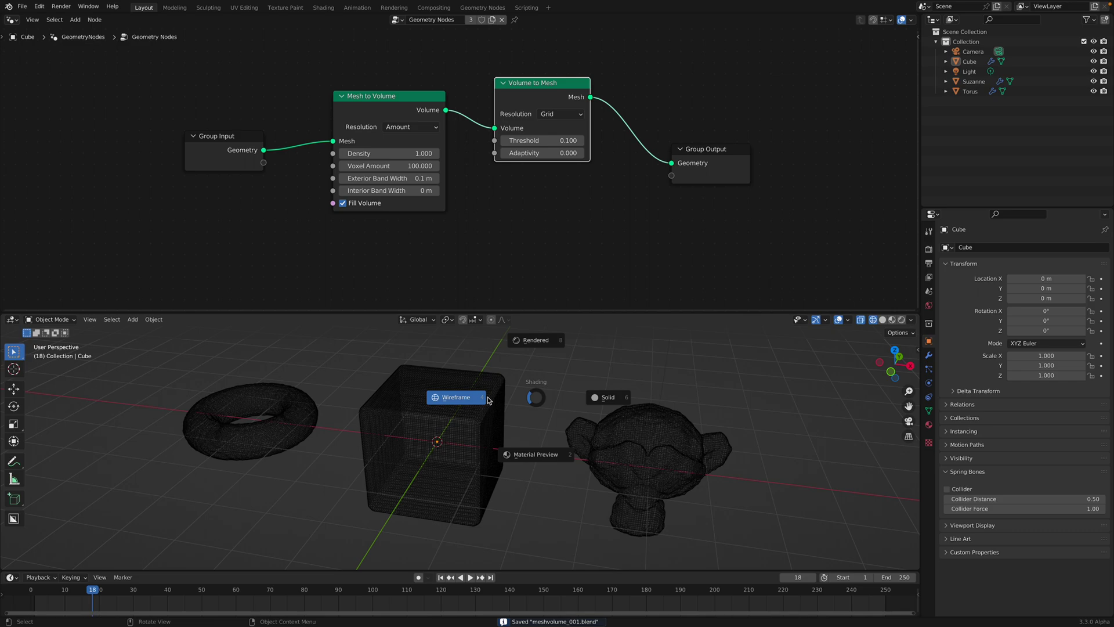
{"action": "left_click", "coordinate": [488, 400]}
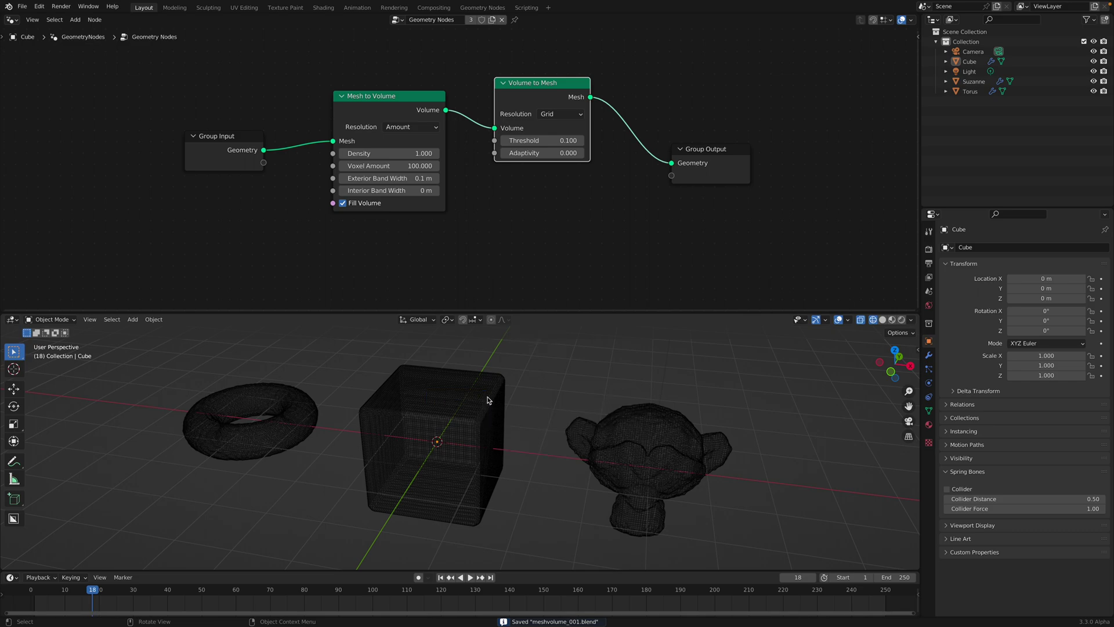
Disable Fill Volume on the Mesh to Volume node, set Exterior Band Width to 0.04 m and Interior Band Width to 0.06 m, and save
{"action": "left_click", "coordinate": [374, 205]}
{"action": "scroll", "coordinate": [373, 206], "scroll_direction": "up", "scroll_amount": 2}
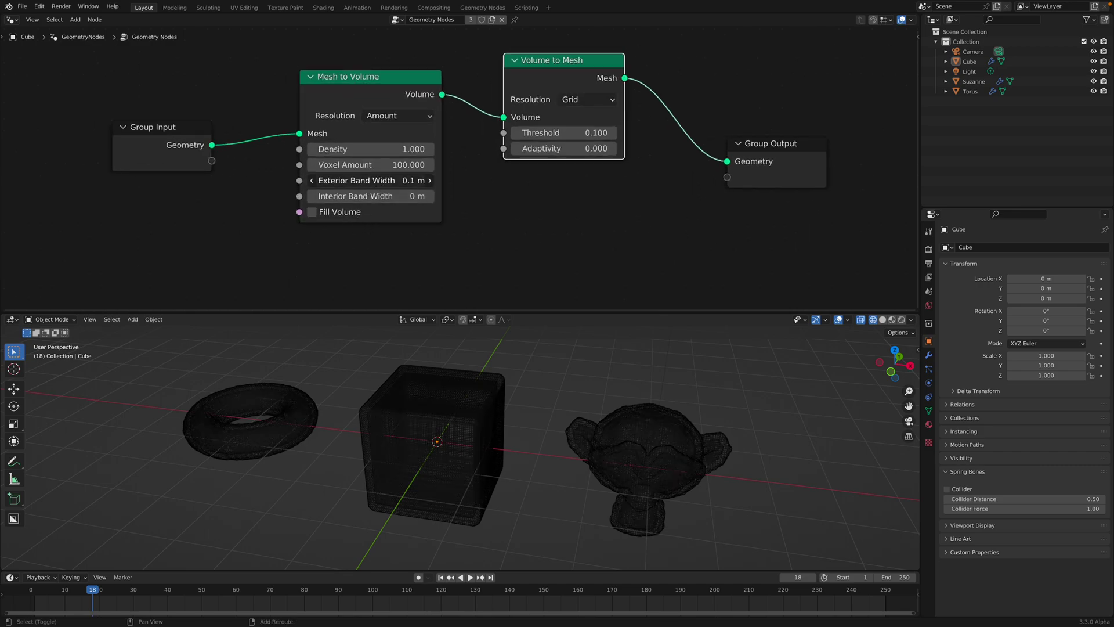
{"action": "mouse_move", "coordinate": [371, 180]}
{"action": "left_mouse_down", "text": "shift"}
{"action": "mouse_move", "coordinate": [340, 180]}
{"action": "mouse_move", "coordinate": [409, 196]}
{"action": "mouse_move", "coordinate": [386, 196]}
{"action": "left_mouse_up", "text": "shift"}
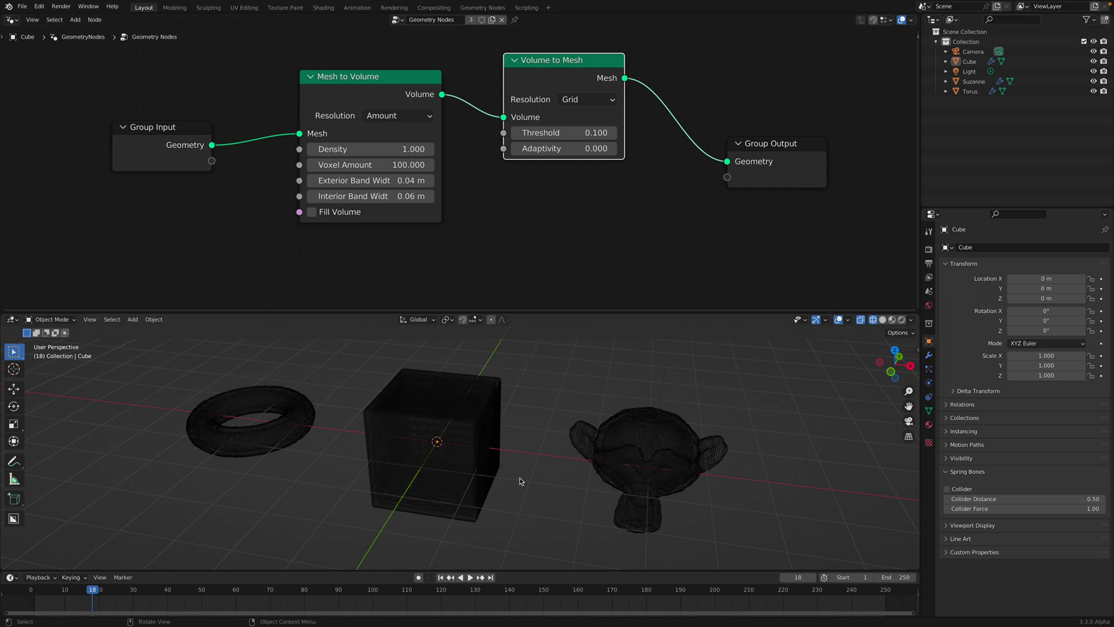
{"action": "key", "text": "ctrl+s"}
{"action": "middle_click_drag", "start_coordinate": [522, 482], "coordinate": [491, 422]}
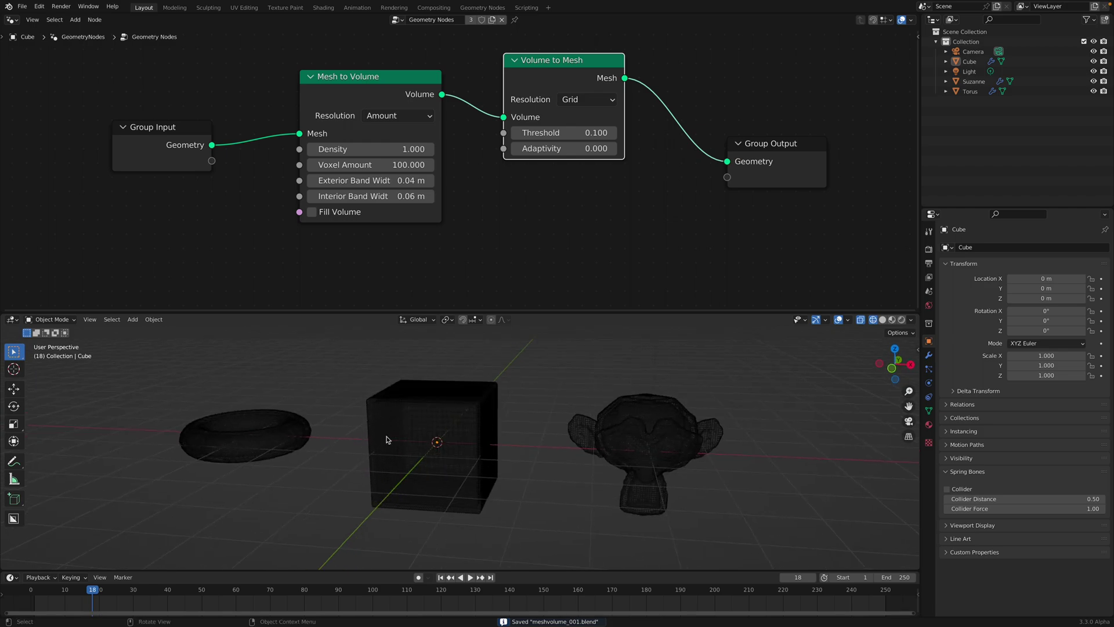
{"action": "middle_click_drag", "start_coordinate": [387, 440], "coordinate": [379, 467]}
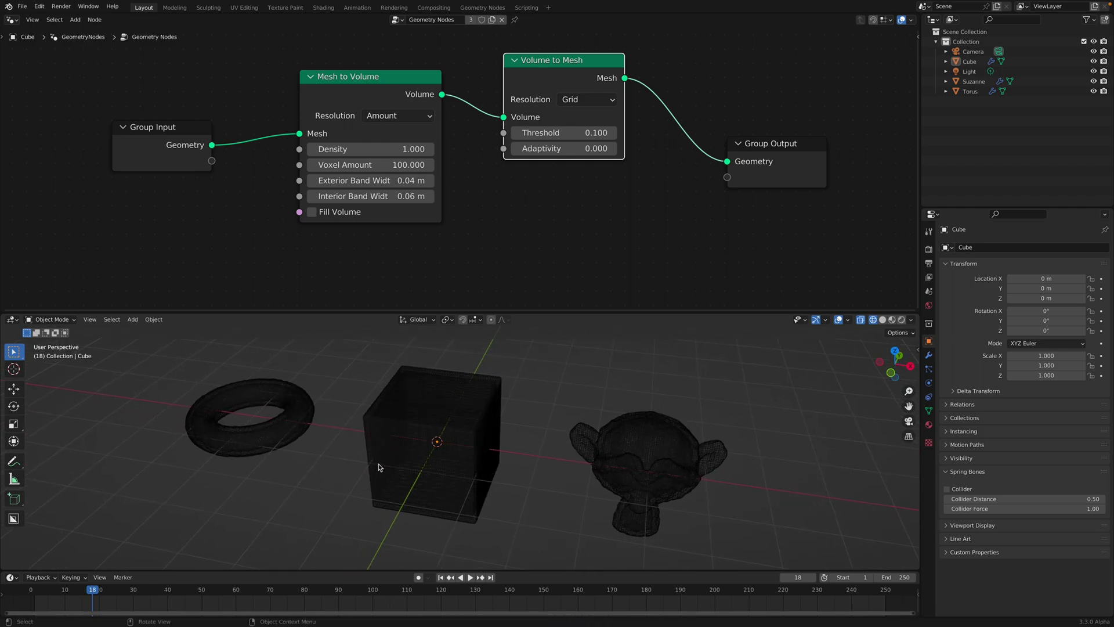
Move the Group Input node farther from Mesh to Volume to make room between them
{"action": "left_click_drag", "start_coordinate": [151, 134], "coordinate": [63, 120]}
{"action": "middle_click_drag", "start_coordinate": [63, 120], "coordinate": [207, 126]}
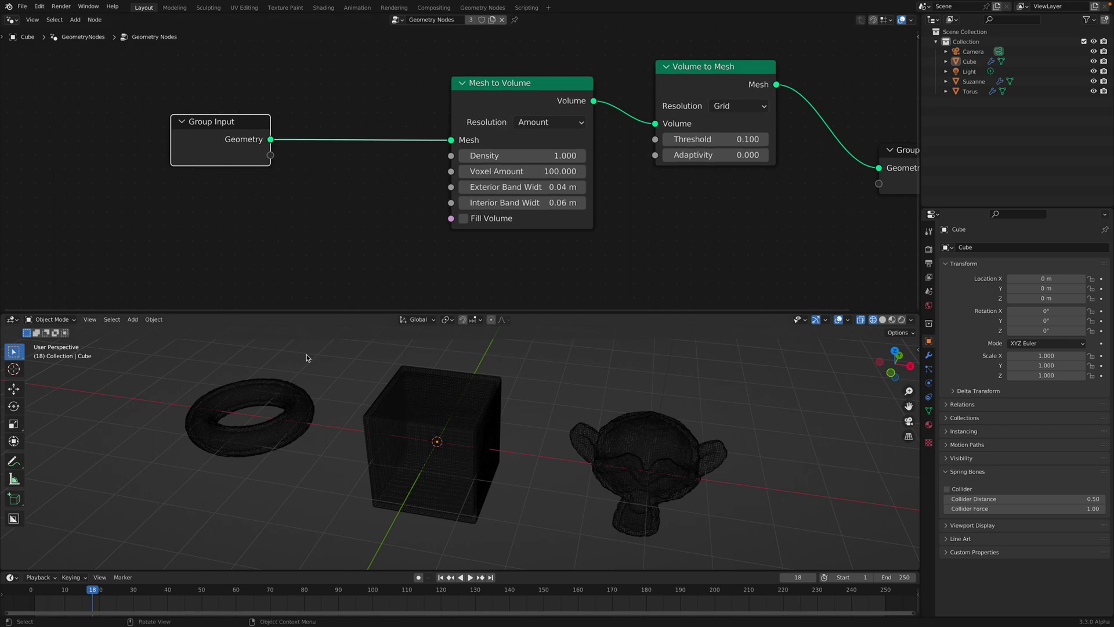
{"action": "left_click_drag", "start_coordinate": [231, 132], "coordinate": [184, 134]}
{"action": "middle_click_drag", "start_coordinate": [277, 181], "coordinate": [289, 181]}
{"action": "left_click_drag", "start_coordinate": [196, 140], "coordinate": [119, 134]}
{"action": "middle_click_drag", "start_coordinate": [201, 186], "coordinate": [209, 169]}
{"action": "scroll", "coordinate": [220, 177], "scroll_direction": "down", "scroll_amount": 4}
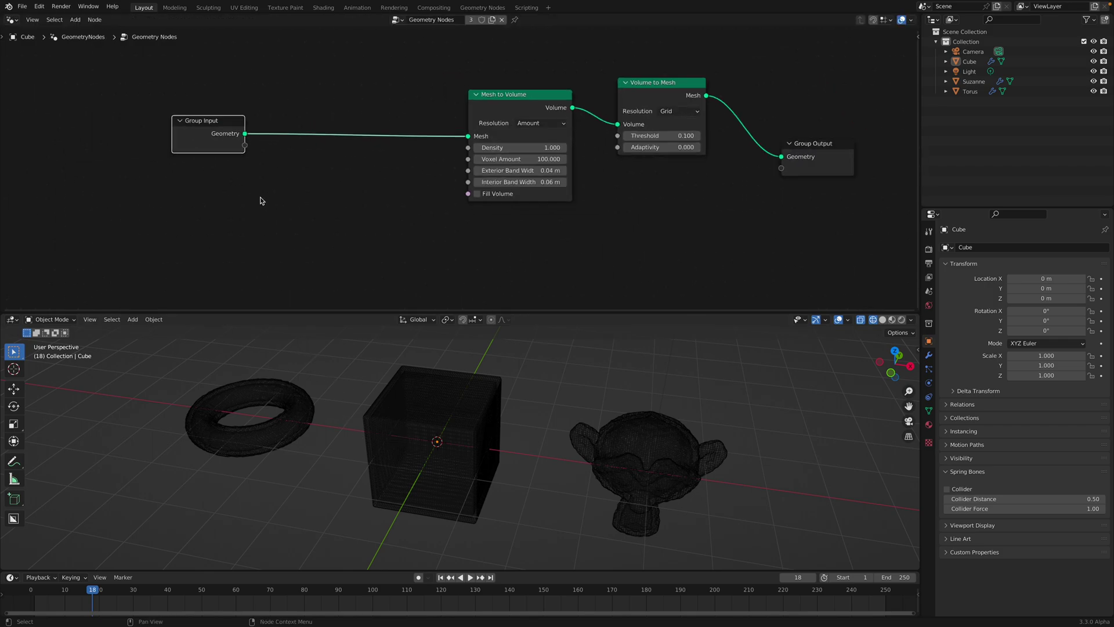
Add a Transform node below the main link and feed it from the Group Input's Geometry output
{"action": "key", "text": "shift+a"}
{"action": "left_click", "coordinate": [277, 204]}
{"action": "type", "text": "tra"}
{"action": "key", "text": "Return"}
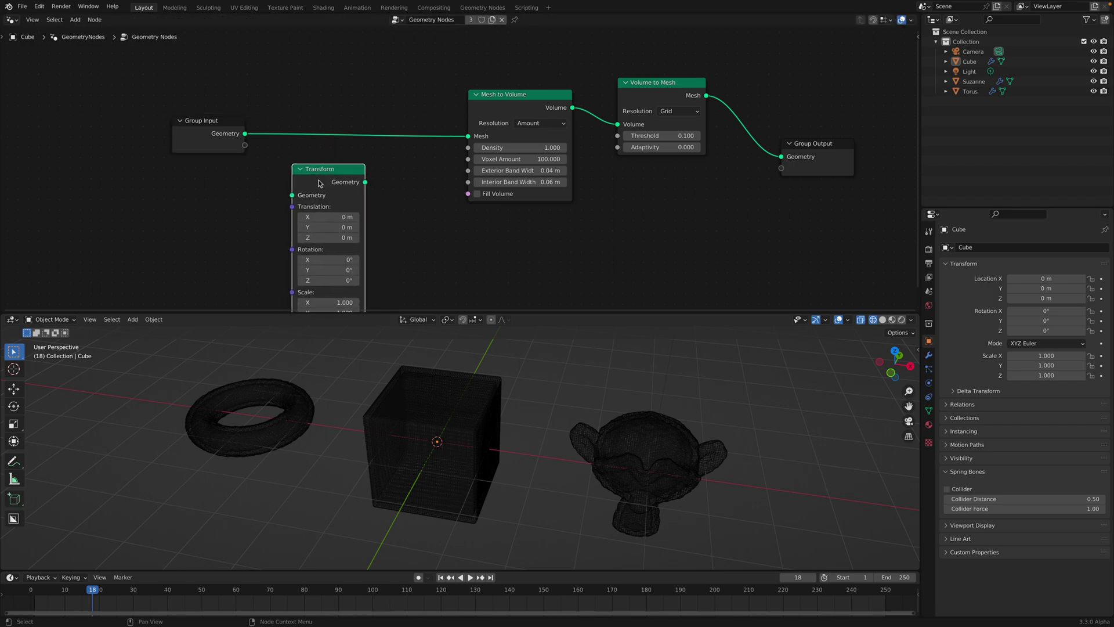
{"action": "left_click", "coordinate": [258, 126]}
{"action": "left_click_drag", "start_coordinate": [256, 126], "coordinate": [172, 111]}
{"action": "left_click_drag", "start_coordinate": [325, 167], "coordinate": [267, 166]}
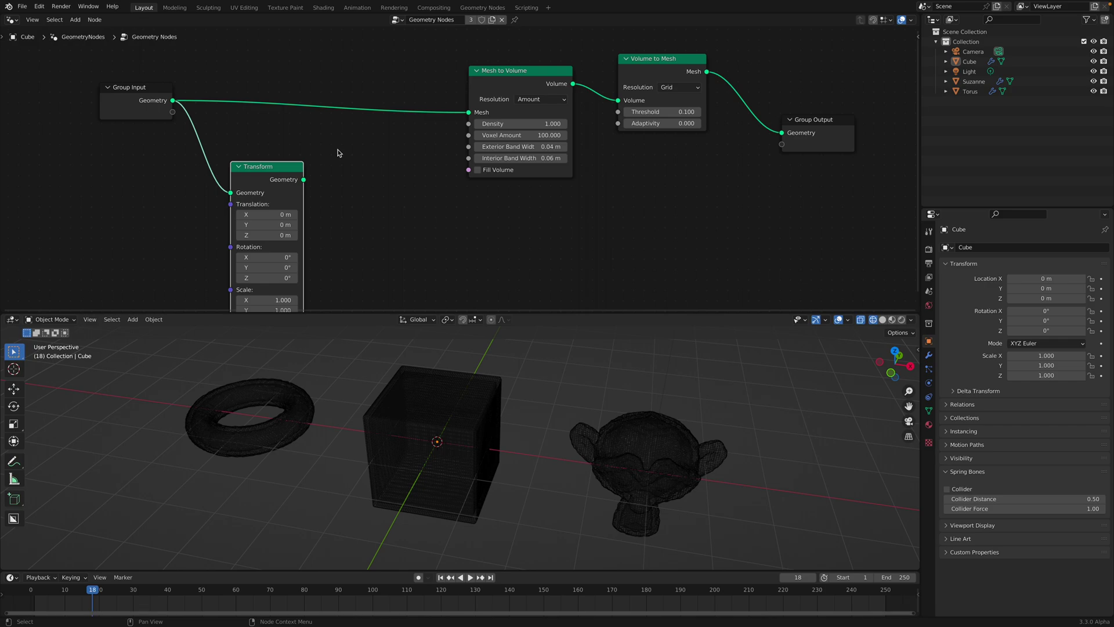
Insert a Join Geometry node before Mesh to Volume and connect the Transform node's Geometry output to it
{"action": "key", "text": "shift+a"}
{"action": "left_click", "coordinate": [338, 150]}
{"action": "type", "text": "join"}
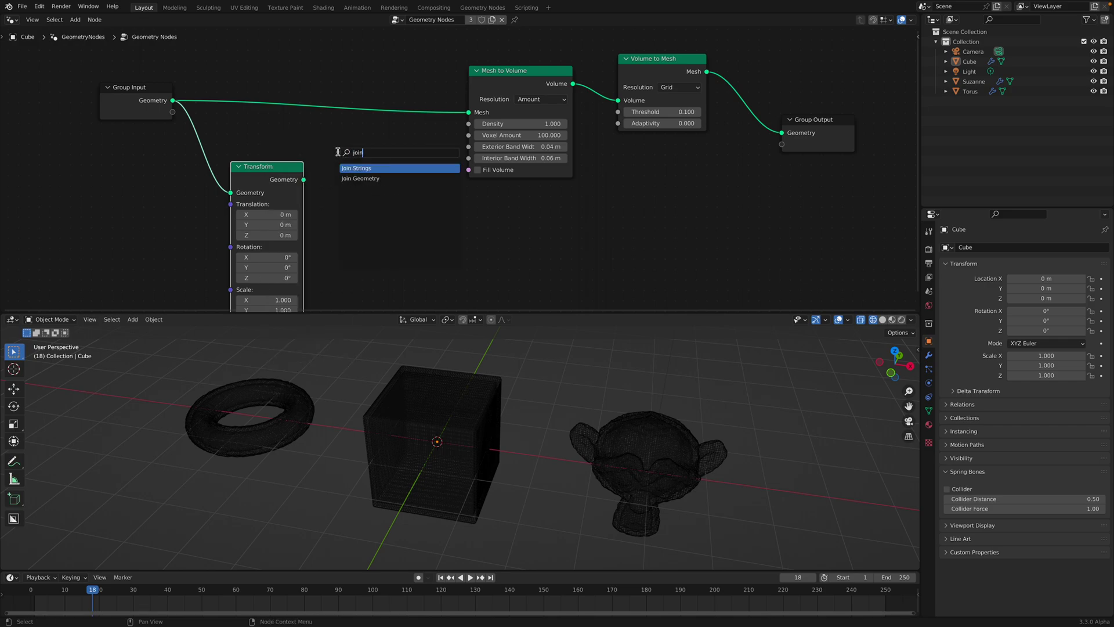
{"action": "left_click", "coordinate": [360, 178]}
{"action": "left_click", "coordinate": [340, 122]}
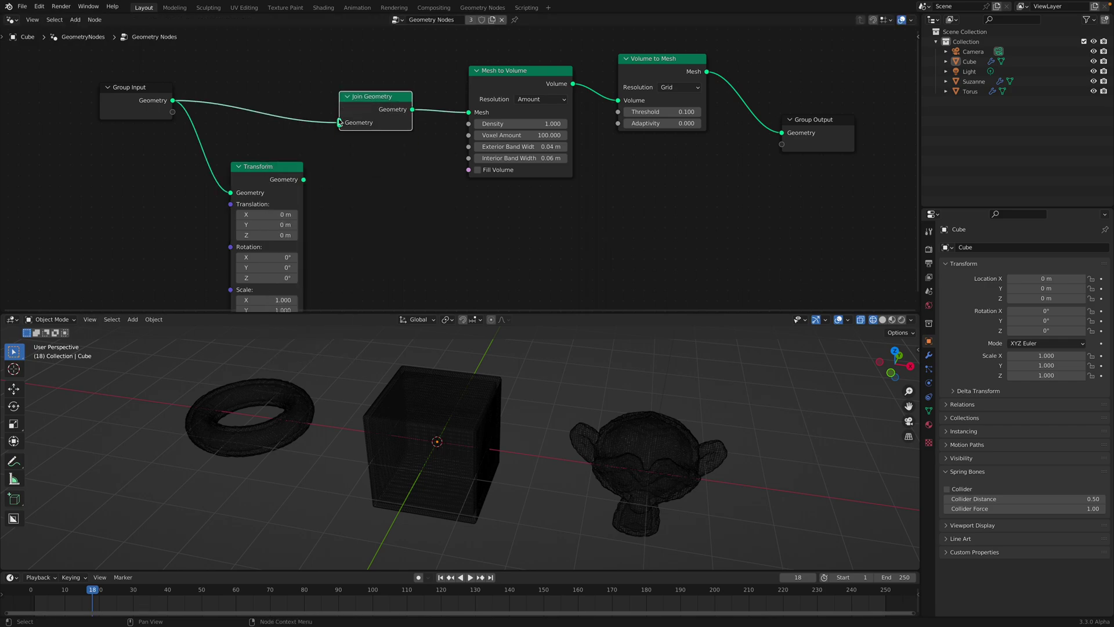
{"action": "left_click_drag", "start_coordinate": [293, 172], "coordinate": [340, 122]}
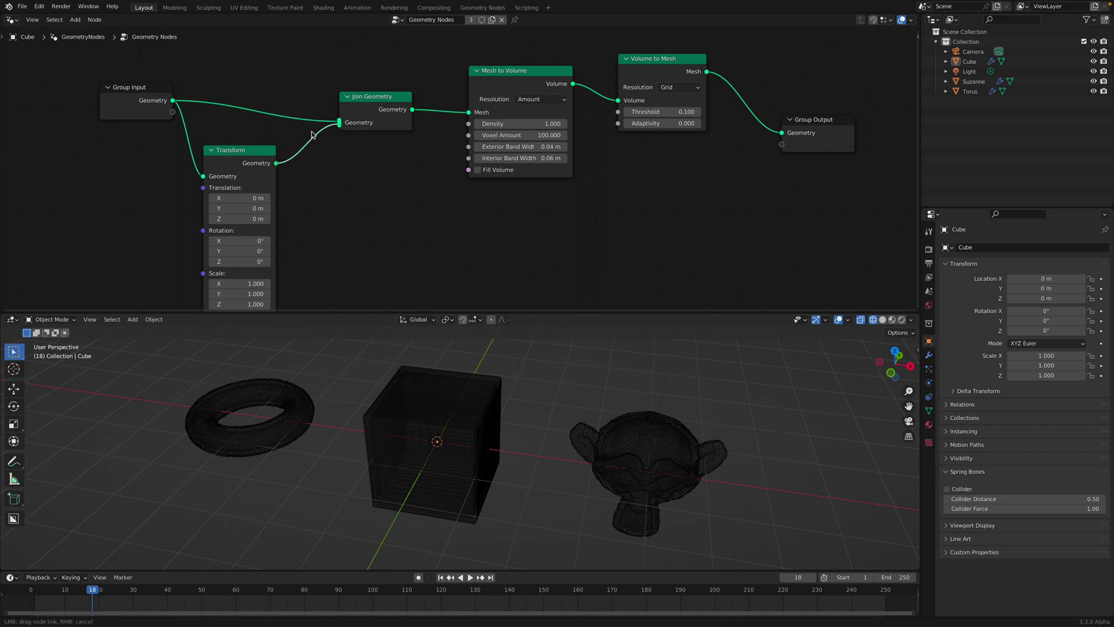
Set the Transform node's Translation to X 0.74 m and Y 1.16 m
{"action": "scroll", "coordinate": [232, 183], "scroll_direction": "down", "scroll_amount": 1}
{"action": "middle_click_drag", "start_coordinate": [215, 191], "coordinate": [253, 180]}
{"action": "left_click_drag", "start_coordinate": [252, 180], "coordinate": [311, 194]}
{"action": "middle_click_drag", "start_coordinate": [545, 430], "coordinate": [556, 215]}
Enable Fill Volume on the Mesh to Volume node and save the file
{"action": "left_click", "coordinate": [497, 158]}
{"action": "mouse_move", "coordinate": [580, 418]}
{"action": "middle_mouse_down"}
{"action": "mouse_move", "coordinate": [602, 437]}
{"action": "mouse_move", "coordinate": [601, 413]}
{"action": "mouse_move", "coordinate": [561, 394]}
{"action": "mouse_move", "coordinate": [580, 383]}
{"action": "mouse_move", "coordinate": [563, 358]}
{"action": "mouse_move", "coordinate": [618, 408]}
{"action": "mouse_move", "coordinate": [358, 242]}
{"action": "middle_mouse_up"}
{"action": "key", "text": "ctrl+s"}
Return the 3D viewport to solid shading
{"action": "key", "text": "z"}
{"action": "left_click", "coordinate": [559, 425]}
{"action": "key", "text": "z"}
{"action": "left_click", "coordinate": [597, 403]}
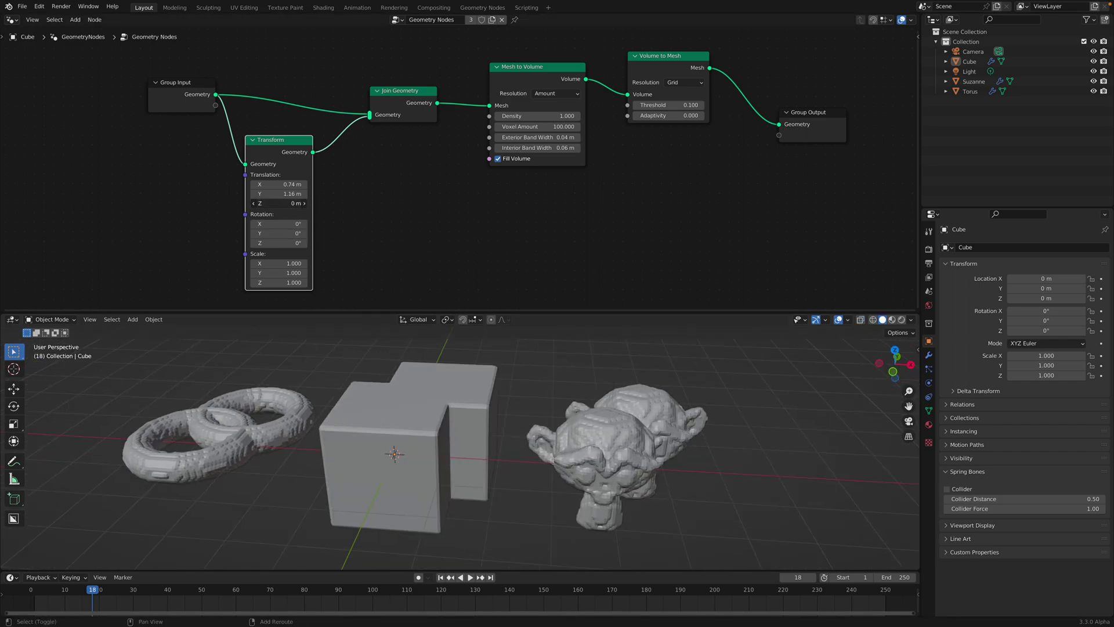
Set the Transform node's Translation Z to 0.34 m and Rotation X to 36.2°, and save the file
{"action": "mouse_move", "coordinate": [293, 203]}
{"action": "left_mouse_down"}
{"action": "mouse_move", "coordinate": [322, 203]}
{"action": "mouse_move", "coordinate": [267, 203]}
{"action": "mouse_move", "coordinate": [308, 223]}
{"action": "mouse_move", "coordinate": [288, 224]}
{"action": "left_mouse_up"}
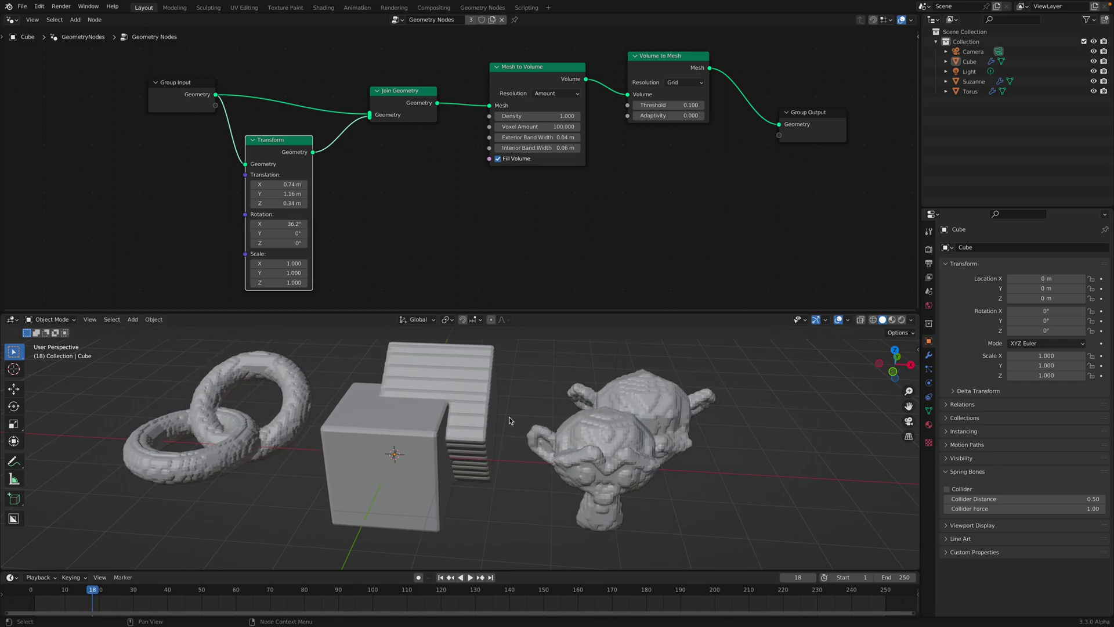
{"action": "middle_click_drag", "start_coordinate": [441, 406], "coordinate": [523, 440]}
{"action": "key", "text": "ctrl+s"}
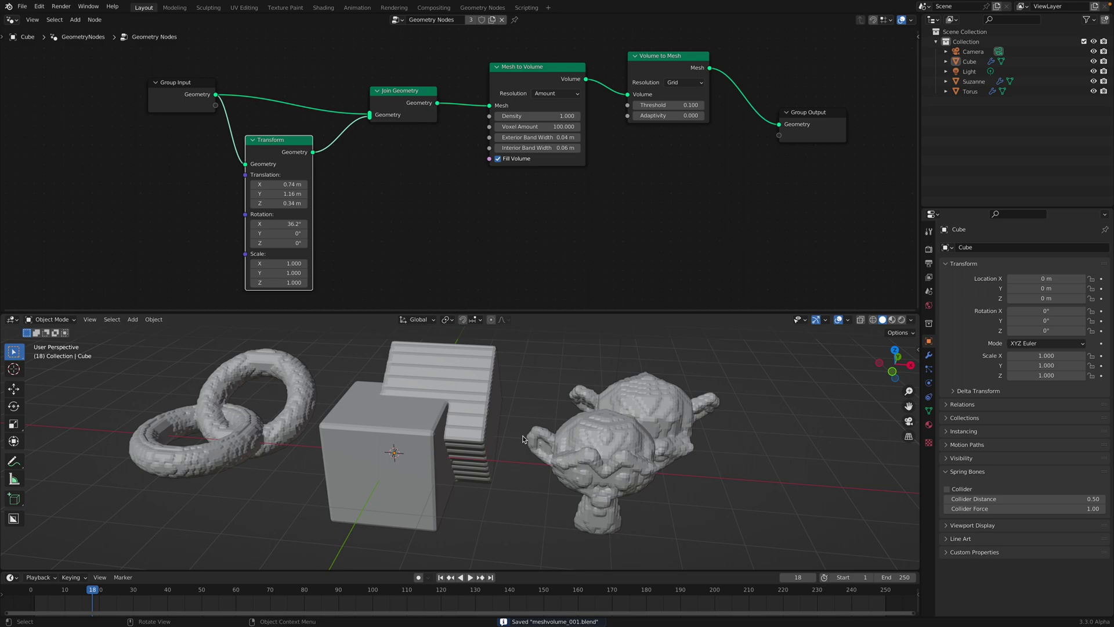
Tidy the node layout by repositioning the Mesh to Volume and Group Output nodes
{"action": "left_click_drag", "start_coordinate": [521, 76], "coordinate": [517, 85]}
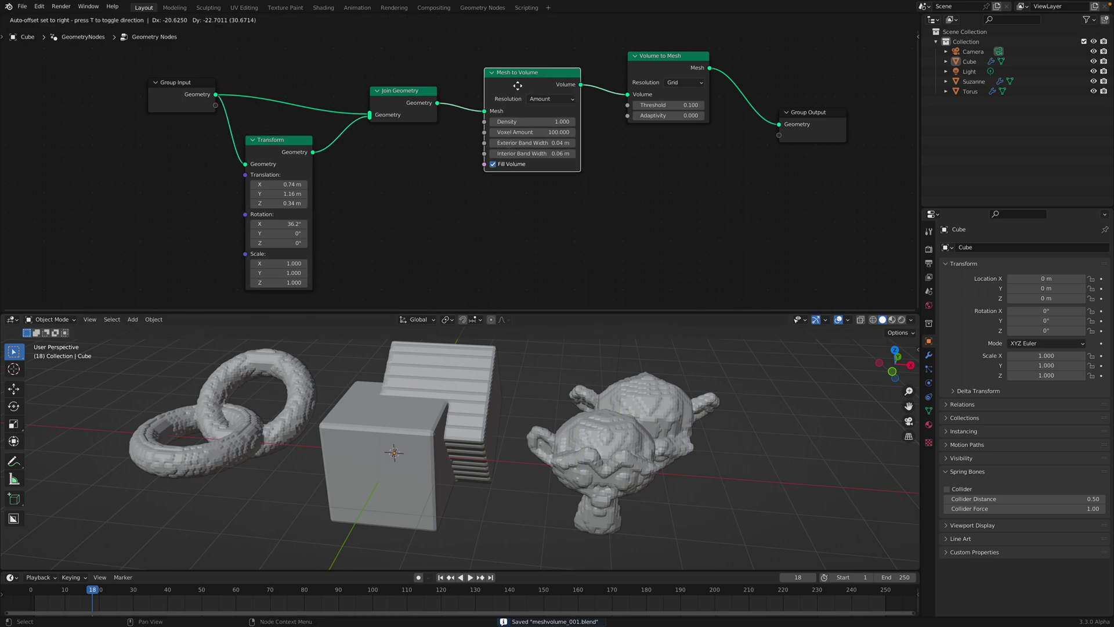
{"action": "middle_click_drag", "start_coordinate": [517, 85], "coordinate": [406, 100]}
{"action": "left_click_drag", "start_coordinate": [537, 82], "coordinate": [534, 99]}
{"action": "left_click_drag", "start_coordinate": [685, 141], "coordinate": [690, 138]}
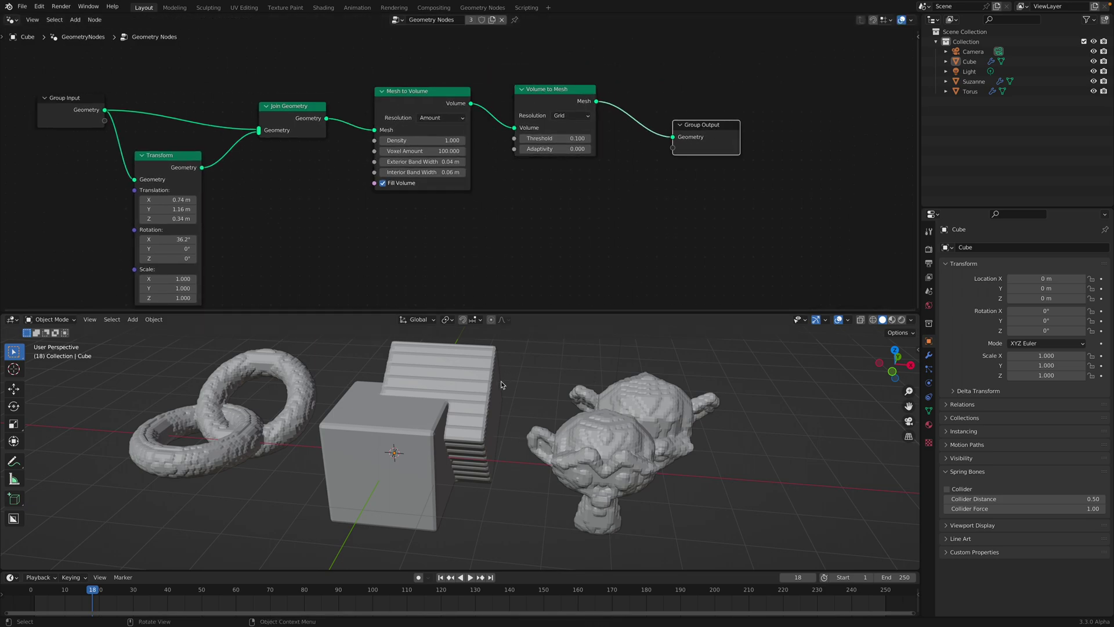
{"action": "middle_click_drag", "start_coordinate": [502, 384], "coordinate": [482, 378]}
{"action": "middle_click_drag", "start_coordinate": [351, 222], "coordinate": [399, 200]}
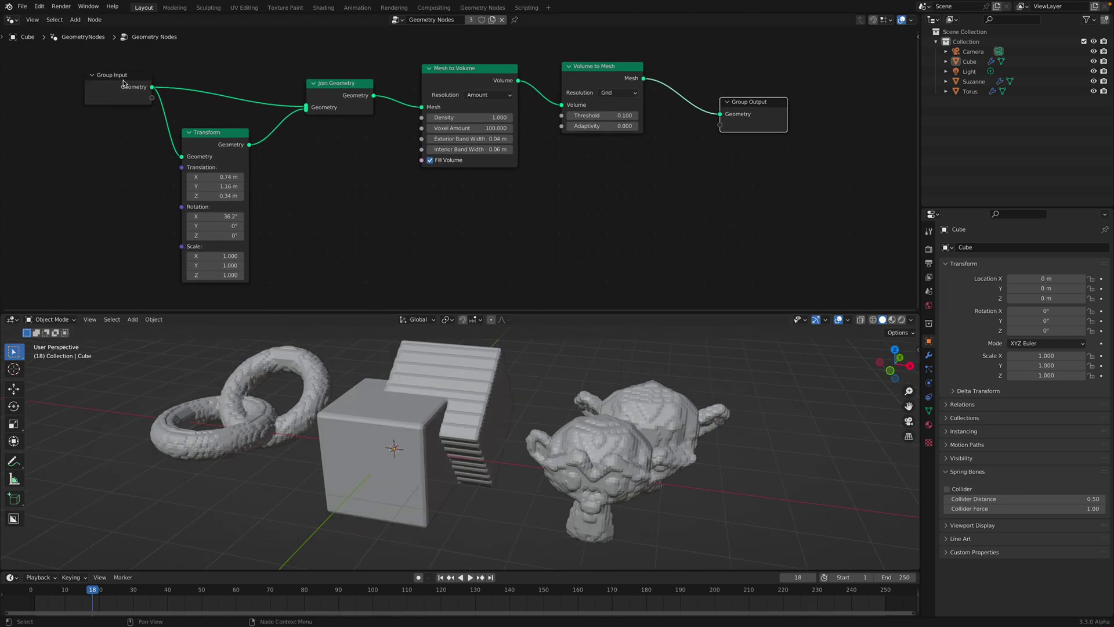
Duplicate the Transform node and insert the copy on the direct link from Group Input to Join Geometry
{"action": "left_click_drag", "start_coordinate": [123, 80], "coordinate": [60, 89]}
{"action": "middle_click_drag", "start_coordinate": [140, 119], "coordinate": [150, 148]}
{"action": "mouse_move", "coordinate": [228, 164]}
{"action": "left_mouse_down"}
{"action": "mouse_move", "coordinate": [224, 181]}
{"action": "mouse_move", "coordinate": [215, 147]}
{"action": "left_mouse_up"}
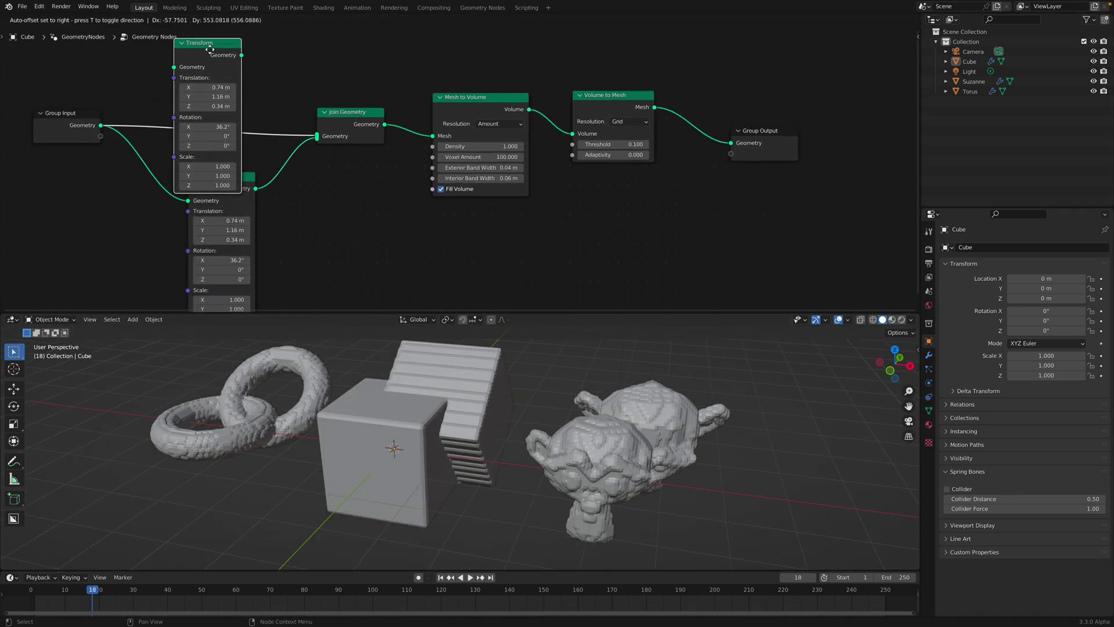
{"action": "left_click", "coordinate": [212, 44]}
{"action": "middle_click_drag", "start_coordinate": [215, 54], "coordinate": [218, 68]}
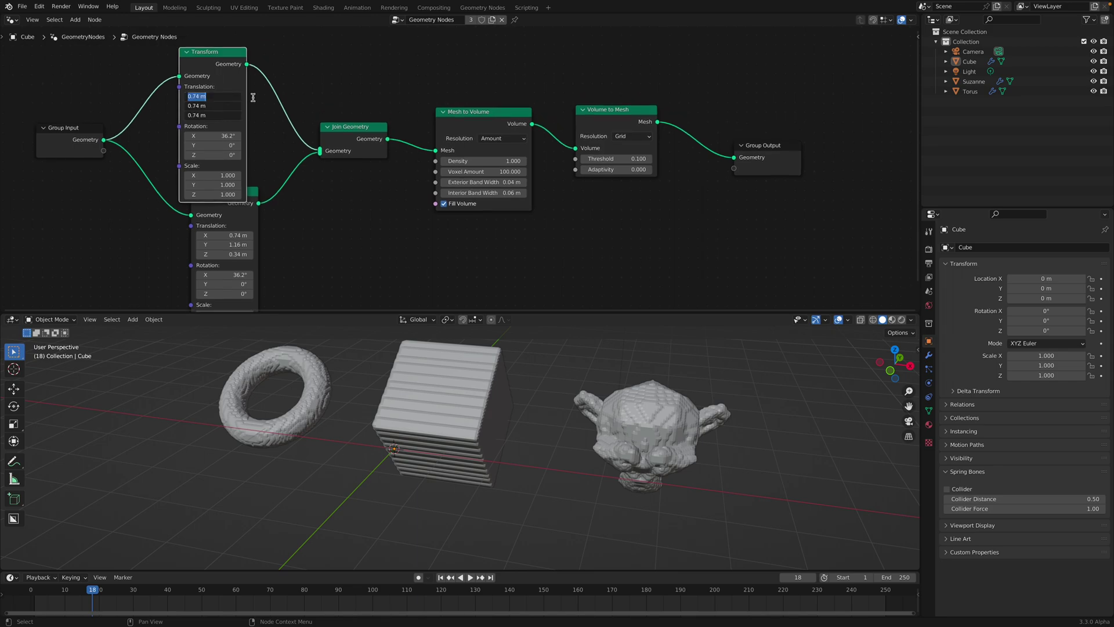
Set the duplicated Transform's Translation to 0 m on all axes and its Rotation to X 31.2°, Y 33.2°, Z 4.4°
{"action": "type", "text": "0"}
{"action": "key", "text": "Return"}
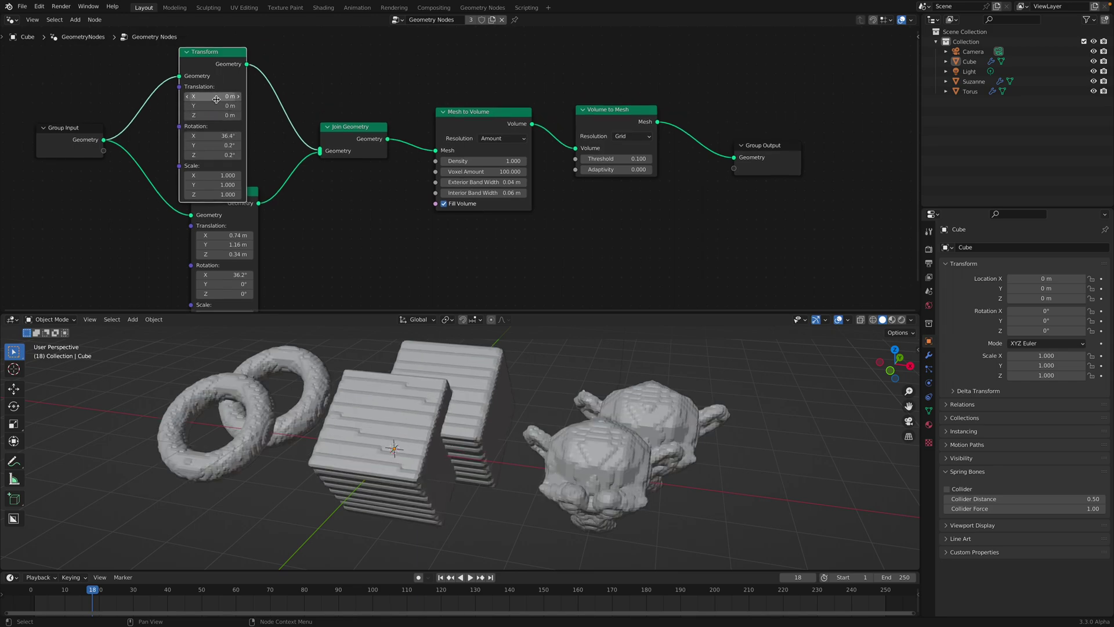
{"action": "left_click_drag", "start_coordinate": [216, 99], "coordinate": [238, 135]}
{"action": "key", "text": "ctrl+z"}
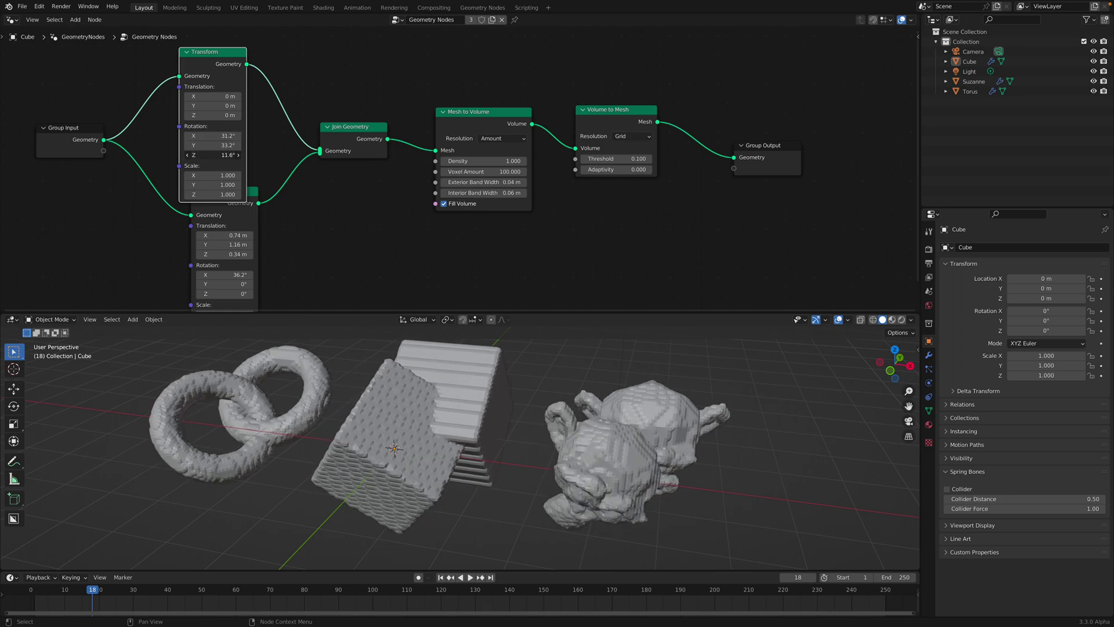
{"action": "left_click_drag", "start_coordinate": [213, 155], "coordinate": [211, 155]}
{"action": "middle_click_drag", "start_coordinate": [552, 368], "coordinate": [530, 385]}
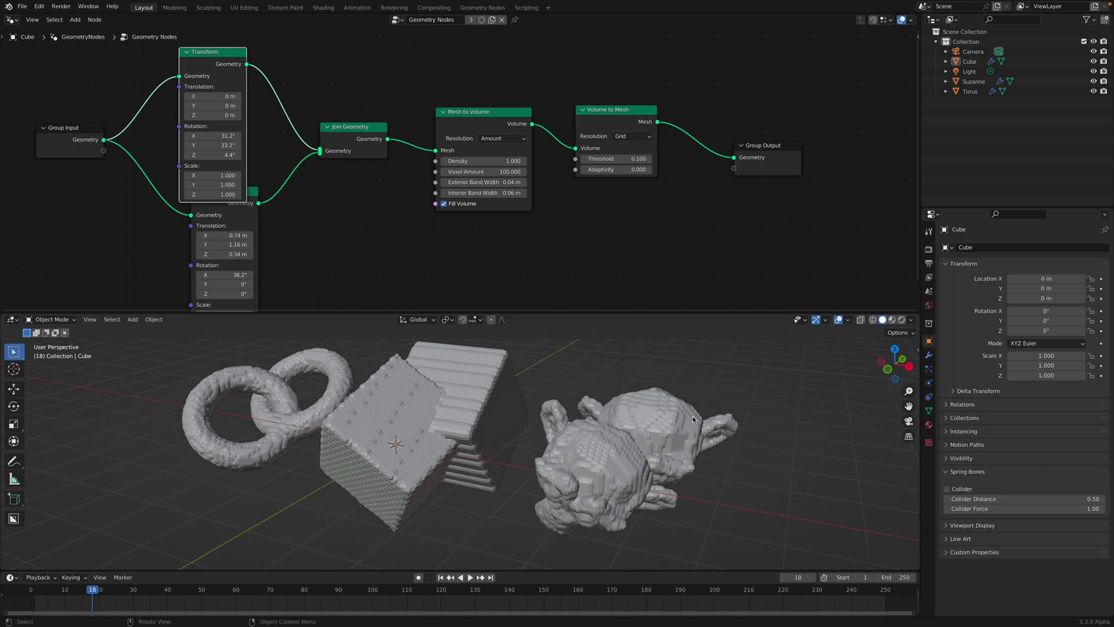
Select the monkey object, set the original Transform node's Rotation Y to -12.4° and save the file
{"action": "left_click", "coordinate": [587, 441]}
{"action": "middle_click_drag", "start_coordinate": [246, 222], "coordinate": [264, 206]}
{"action": "mouse_move", "coordinate": [244, 267]}
{"action": "left_mouse_down"}
{"action": "mouse_move", "coordinate": [226, 266]}
{"action": "mouse_move", "coordinate": [241, 267]}
{"action": "left_mouse_up"}
{"action": "middle_click_drag", "start_coordinate": [444, 373], "coordinate": [478, 375]}
{"action": "key", "text": "ctrl+s"}
{"action": "middle_click_drag", "start_coordinate": [546, 383], "coordinate": [504, 301]}
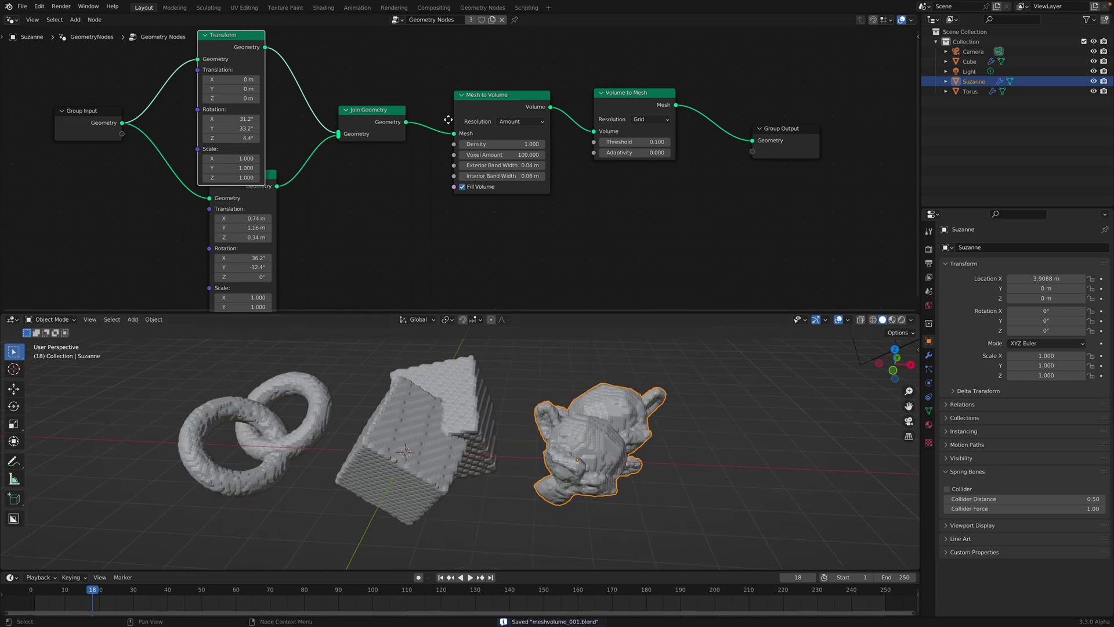
Set the Mesh to Volume node's Voxel Amount to 83, try a Density of 3.3 before returning it to 1, and save
{"action": "scroll", "coordinate": [448, 120], "scroll_direction": "up", "scroll_amount": 2}
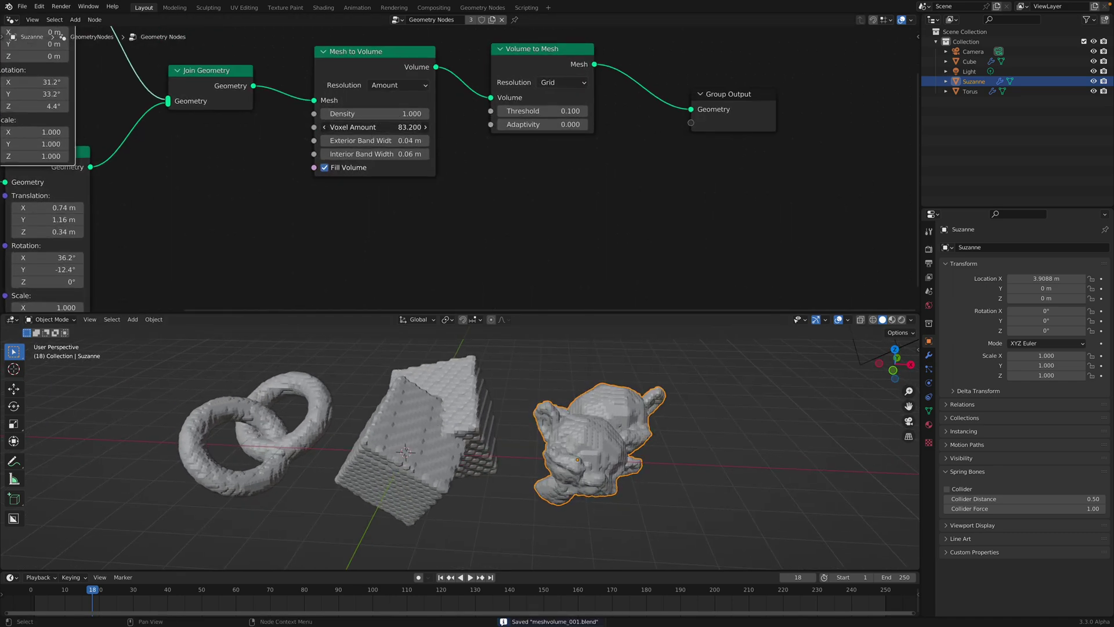
{"action": "mouse_move", "coordinate": [377, 127]}
{"action": "left_mouse_down"}
{"action": "mouse_move", "coordinate": [344, 127]}
{"action": "mouse_move", "coordinate": [395, 127]}
{"action": "mouse_move", "coordinate": [369, 114]}
{"action": "left_mouse_up"}
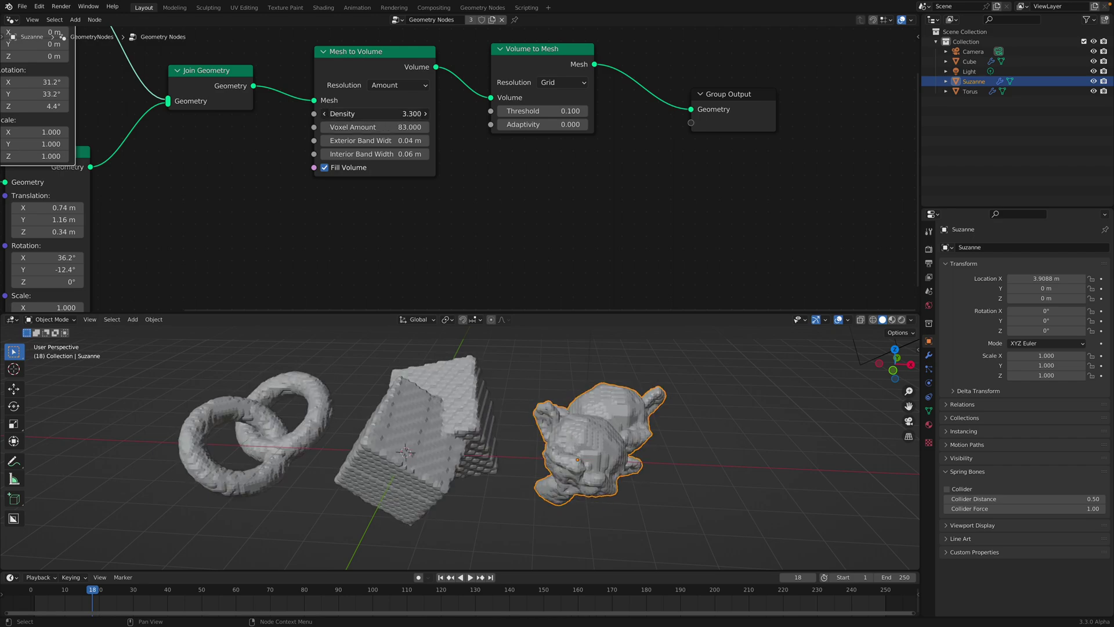
{"action": "scroll", "coordinate": [471, 141], "scroll_direction": "up", "scroll_amount": 2}
{"action": "key", "text": "ctrl+s"}
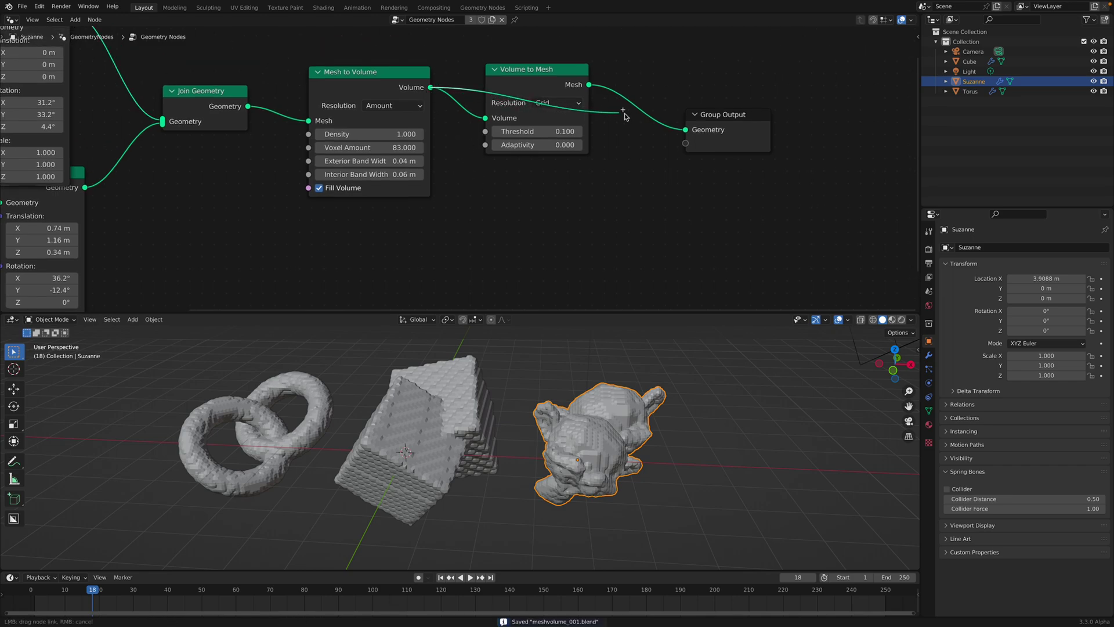
Link Mesh to Volume's output directly to Group Output to preview the raw volumes, restore the Volume to Mesh link, and save
{"action": "left_click_drag", "start_coordinate": [686, 131], "coordinate": [686, 130]}
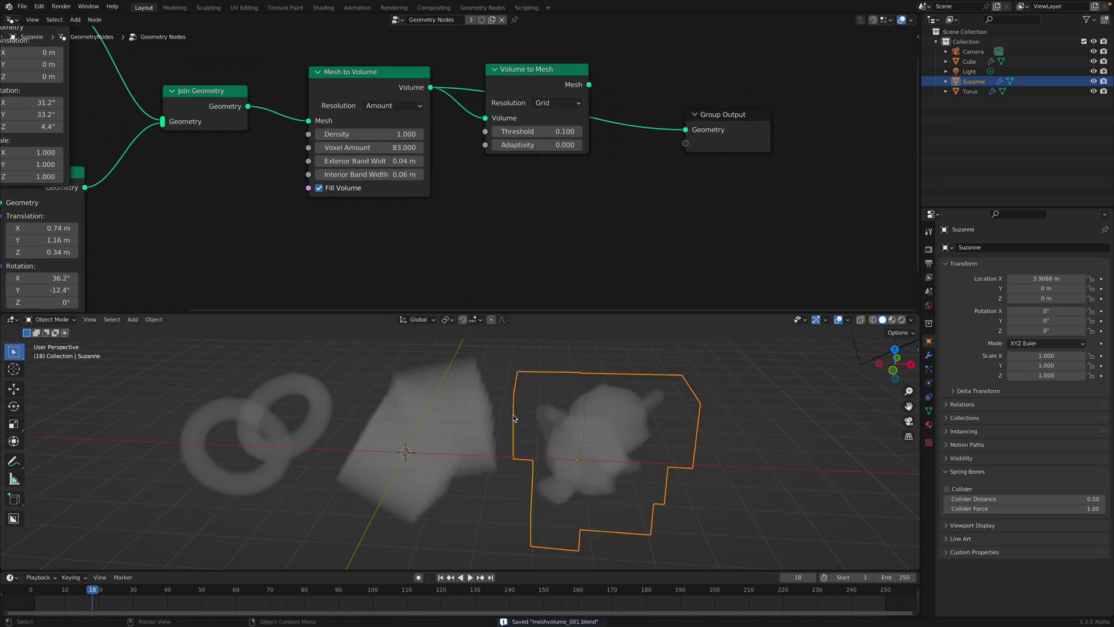
{"action": "middle_click_drag", "start_coordinate": [514, 418], "coordinate": [641, 443]}
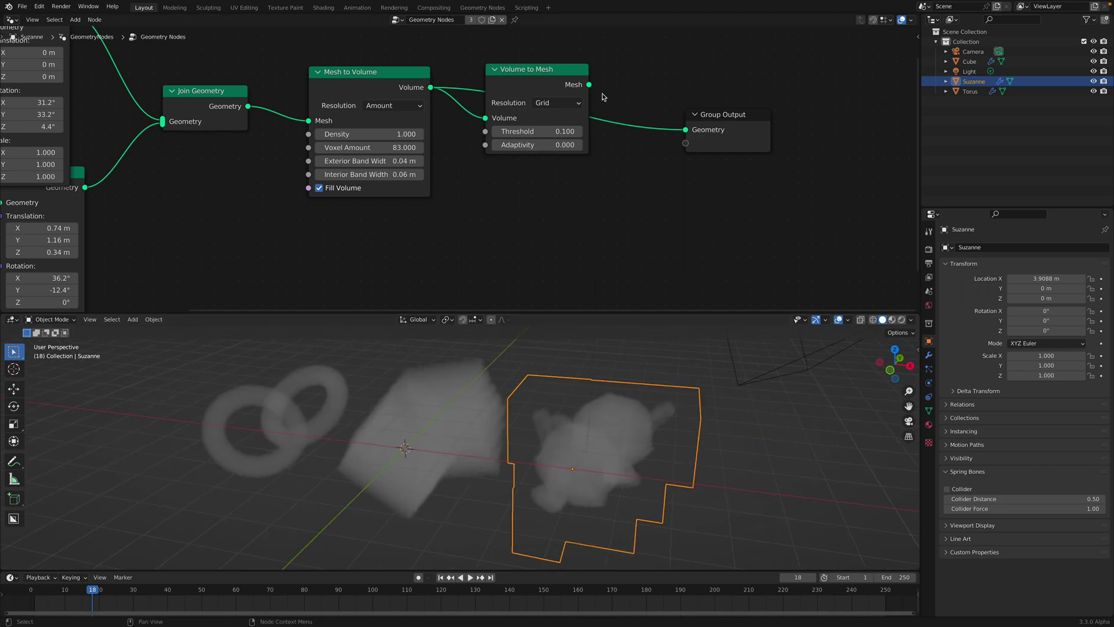
{"action": "left_click_drag", "start_coordinate": [685, 132], "coordinate": [686, 132]}
{"action": "left_click_drag", "start_coordinate": [744, 125], "coordinate": [763, 119]}
{"action": "mouse_move", "coordinate": [560, 81]}
{"action": "left_mouse_down"}
{"action": "mouse_move", "coordinate": [599, 91]}
{"action": "mouse_move", "coordinate": [565, 80]}
{"action": "left_mouse_up"}
{"action": "left_click", "coordinate": [587, 115]}
{"action": "mouse_move", "coordinate": [564, 434]}
{"action": "middle_mouse_down"}
{"action": "mouse_move", "coordinate": [565, 462]}
{"action": "mouse_move", "coordinate": [571, 438]}
{"action": "middle_mouse_up"}
{"action": "key", "text": "ctrl+s"}
Spread the Volume to Mesh and Group Output nodes apart to make room between them
{"action": "middle_click_drag", "start_coordinate": [675, 139], "coordinate": [474, 174]}
{"action": "left_click_drag", "start_coordinate": [564, 145], "coordinate": [656, 157]}
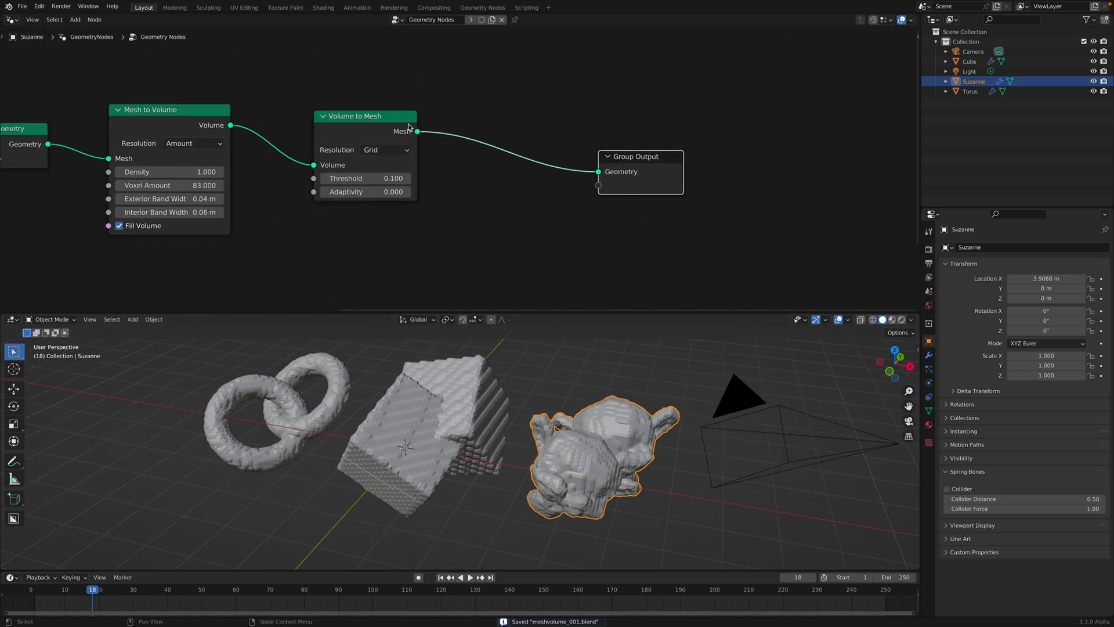
{"action": "left_click_drag", "start_coordinate": [387, 118], "coordinate": [375, 102]}
{"action": "middle_click_drag", "start_coordinate": [452, 139], "coordinate": [419, 128]}
{"action": "left_click_drag", "start_coordinate": [591, 146], "coordinate": [640, 156]}
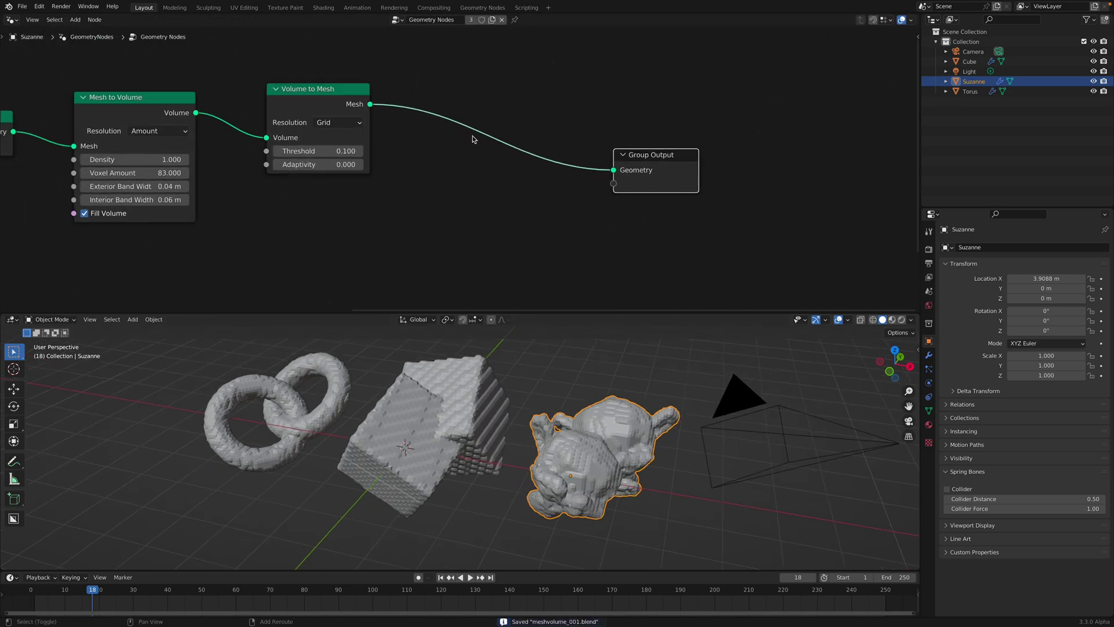
Insert a Set Position node on the link between Volume to Mesh and Group Output
{"action": "key", "text": "shift+a"}
{"action": "key", "text": "s"}
{"action": "key", "text": "Return"}
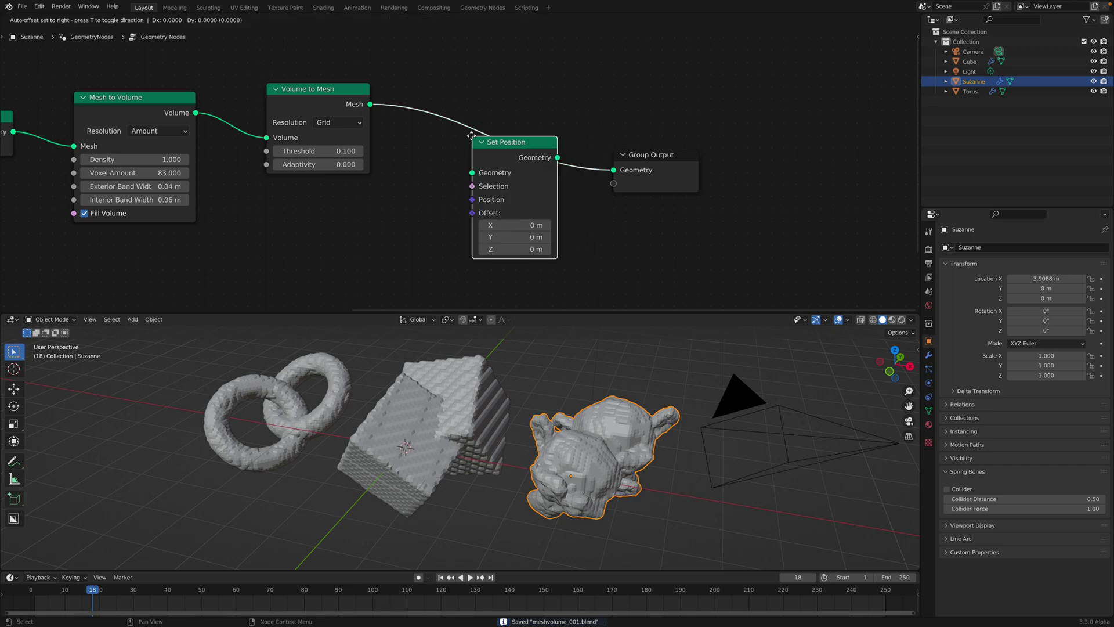
{"action": "left_click", "coordinate": [473, 139]}
Add a Noise Texture node below the Mesh to Volume node
{"action": "middle_click_drag", "start_coordinate": [387, 236], "coordinate": [406, 191]}
{"action": "key", "text": "shift+a"}
{"action": "left_click", "coordinate": [407, 189]}
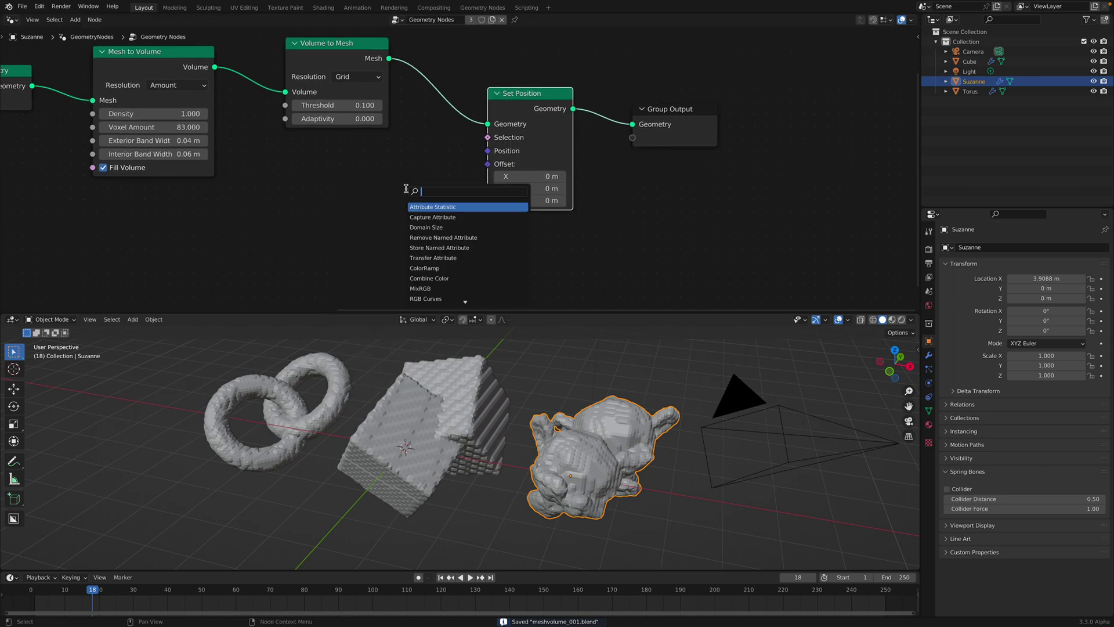
{"action": "type", "text": "noise"}
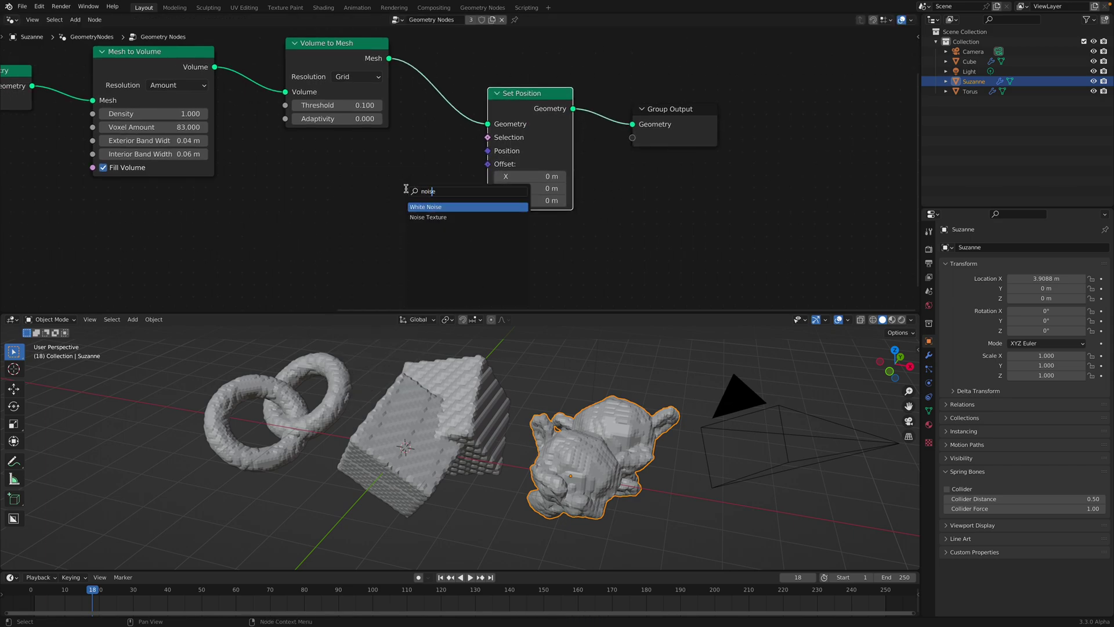
{"action": "key", "text": "Down"}
{"action": "key", "text": "Return"}
{"action": "left_click", "coordinate": [219, 161]}
Add a Voronoi Texture node beside the Noise Texture and save the file
{"action": "middle_click_drag", "start_coordinate": [363, 216], "coordinate": [371, 175]}
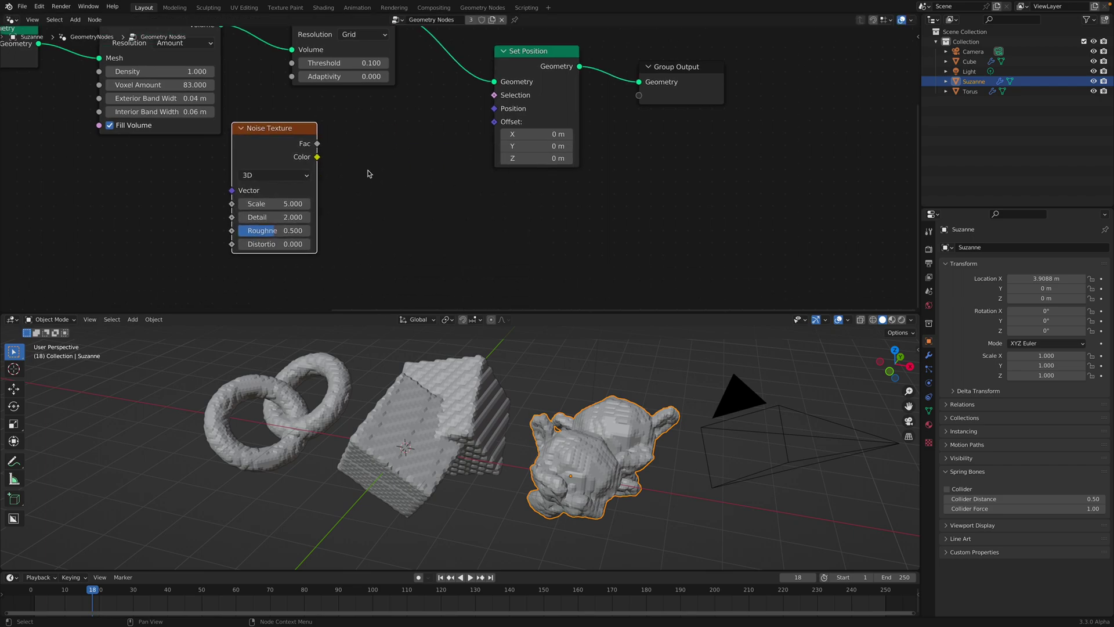
{"action": "key", "text": "shift+a"}
{"action": "left_click", "coordinate": [370, 176]}
{"action": "key", "text": "Return"}
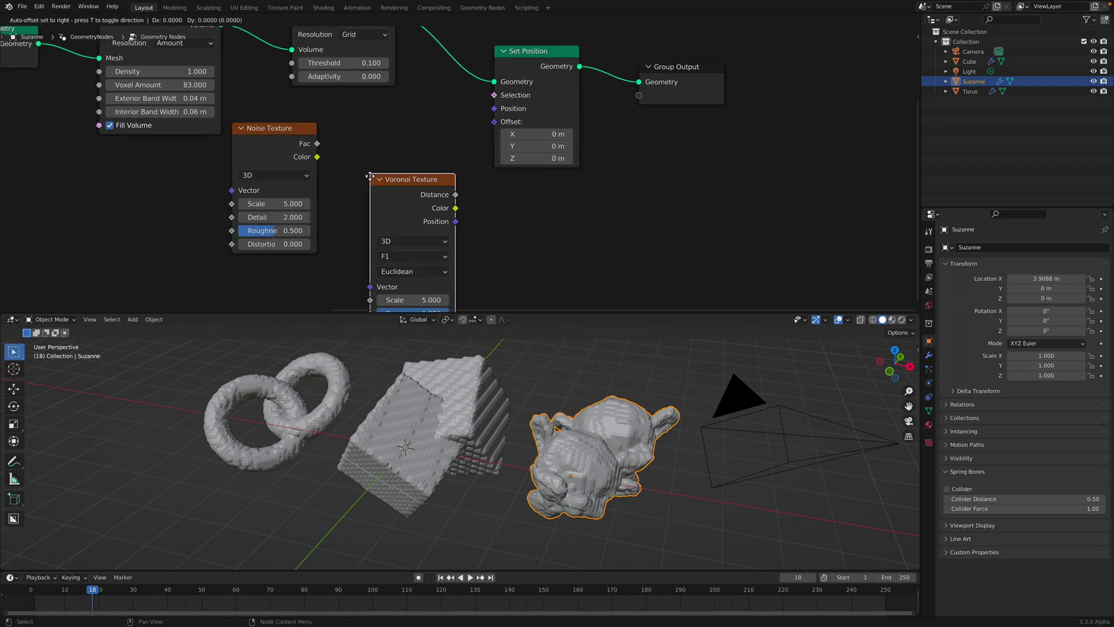
{"action": "left_click", "coordinate": [370, 175]}
{"action": "key", "text": "ctrl+s"}
Space out the Set Position and Group Output nodes and make the node editor area slightly taller
{"action": "scroll", "coordinate": [484, 102], "scroll_direction": "down", "scroll_amount": 1}
{"action": "middle_click_drag", "start_coordinate": [484, 102], "coordinate": [481, 151]}
{"action": "left_click_drag", "start_coordinate": [522, 117], "coordinate": [537, 99]}
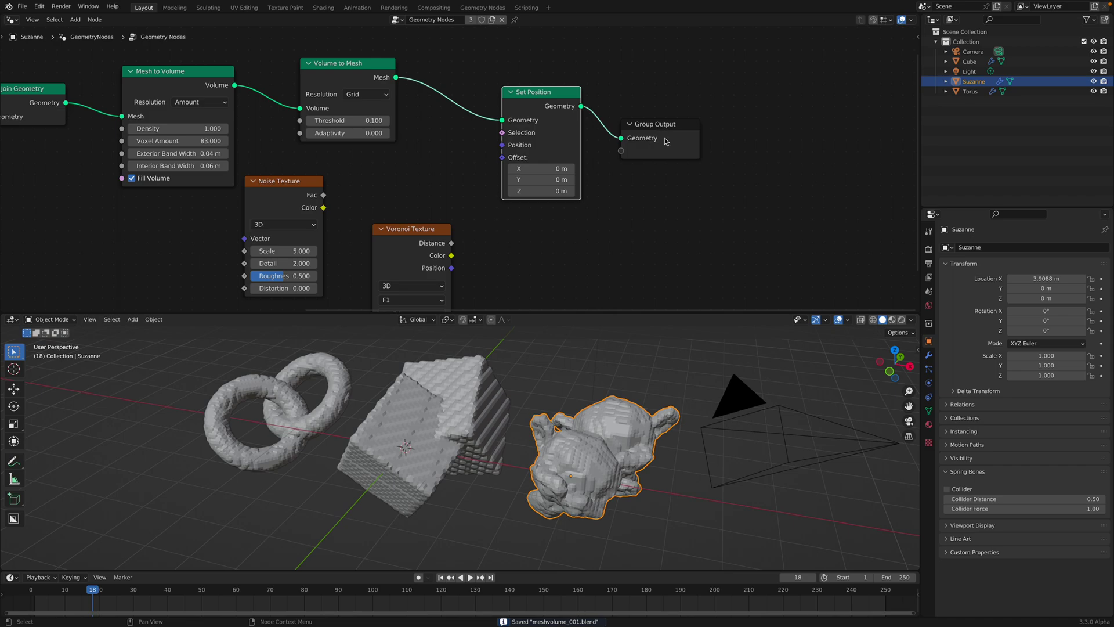
{"action": "left_click_drag", "start_coordinate": [665, 139], "coordinate": [721, 135]}
{"action": "middle_click_drag", "start_coordinate": [449, 156], "coordinate": [431, 135]}
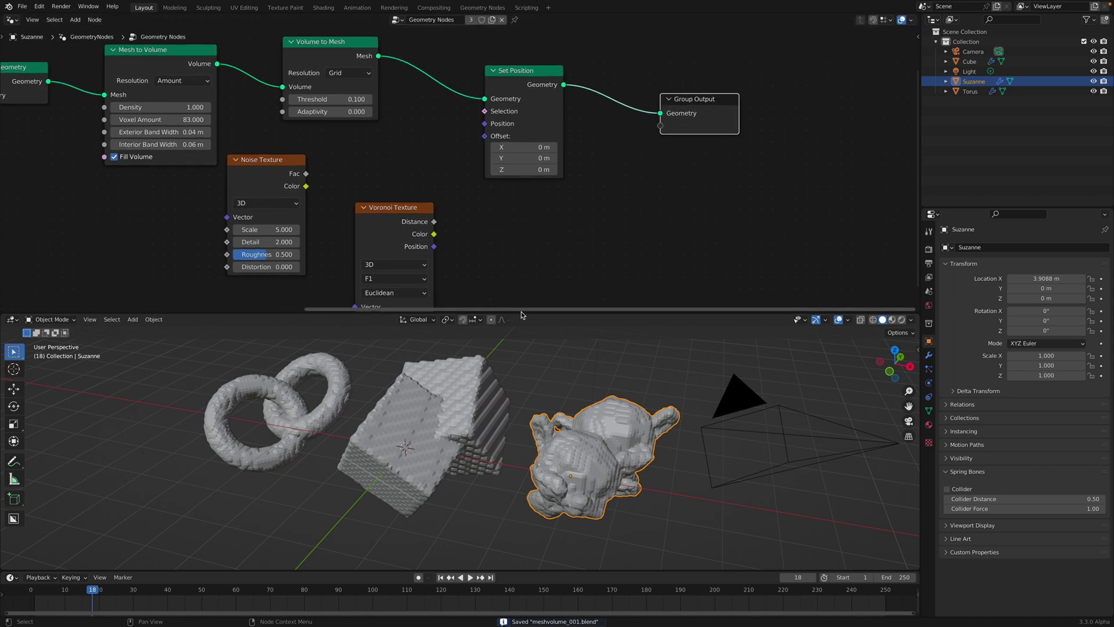
{"action": "left_click_drag", "start_coordinate": [528, 311], "coordinate": [528, 324]}
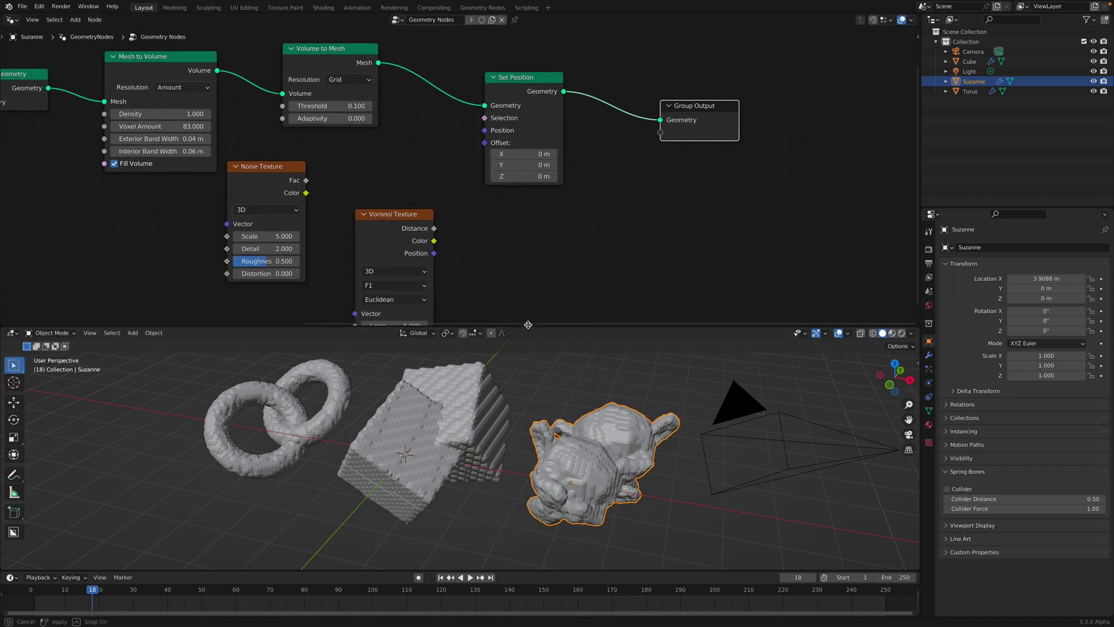
{"action": "middle_click_drag", "start_coordinate": [608, 477], "coordinate": [608, 489]}
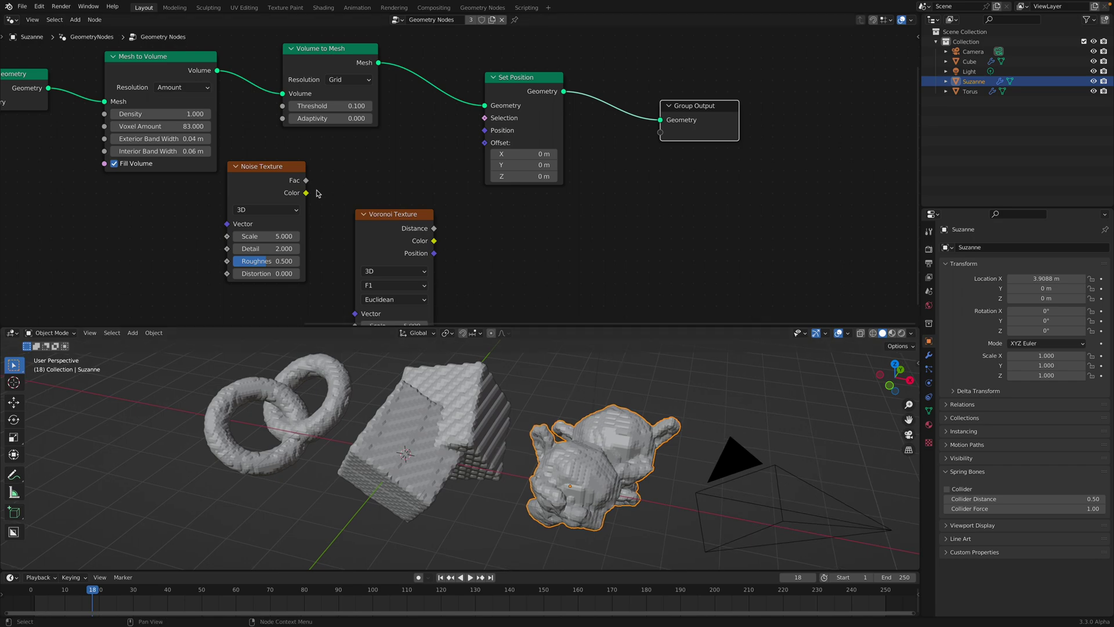
Drive Set Position's Offset with the Noise Texture's Color at Scale 5.8, and move the Voronoi Texture node aside
{"action": "left_click_drag", "start_coordinate": [305, 193], "coordinate": [549, 118]}
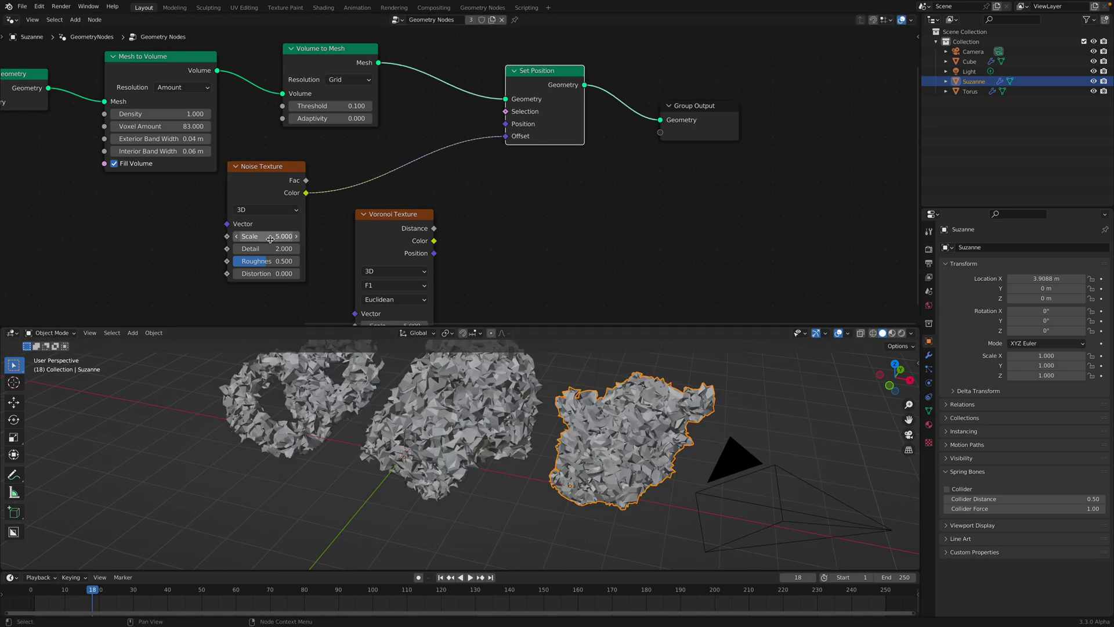
{"action": "left_click_drag", "start_coordinate": [269, 239], "coordinate": [272, 238]}
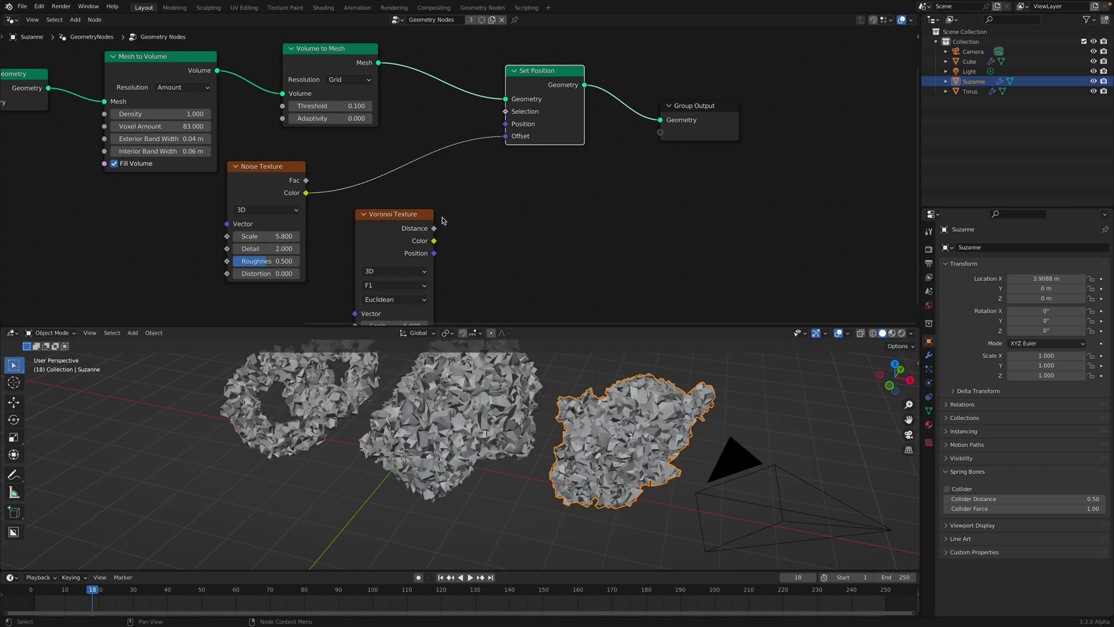
{"action": "left_click_drag", "start_coordinate": [413, 215], "coordinate": [651, 217]}
{"action": "scroll", "coordinate": [438, 496], "scroll_direction": "down", "scroll_amount": 2}
{"action": "scroll", "coordinate": [414, 235], "scroll_direction": "up", "scroll_amount": 1}
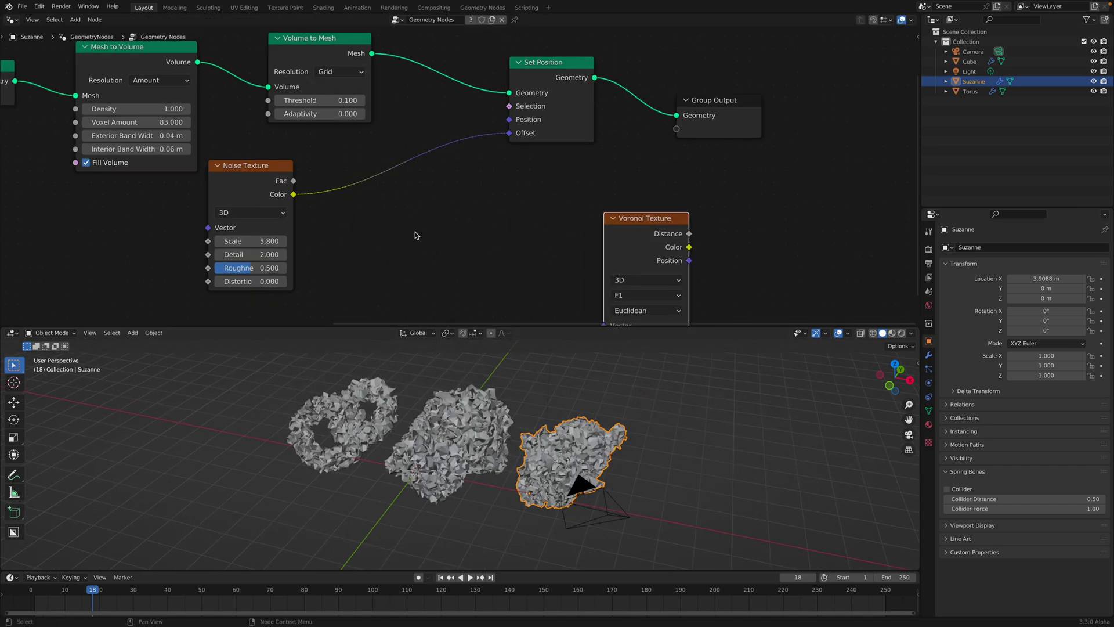
Insert a Vector Math Add node between Noise Texture and Set Position with -0.5 in all three vector components
{"action": "left_click_drag", "start_coordinate": [288, 173], "coordinate": [320, 180]}
{"action": "key", "text": "shift+a"}
{"action": "left_click", "coordinate": [377, 170]}
{"action": "type", "text": "vec"}
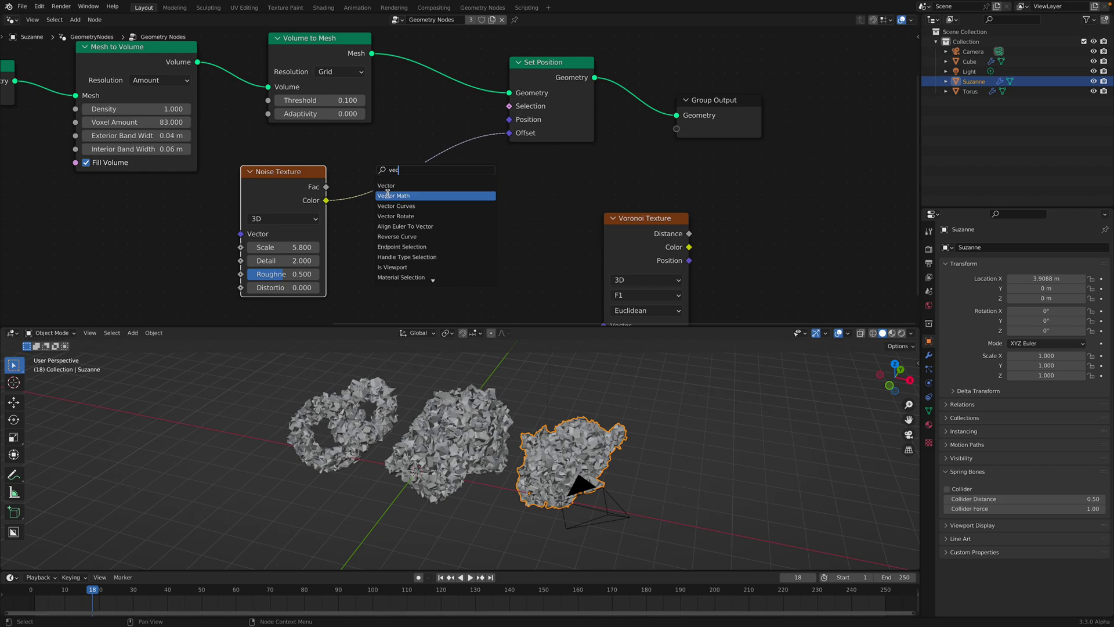
{"action": "left_click", "coordinate": [387, 196]}
{"action": "left_click", "coordinate": [410, 261]}
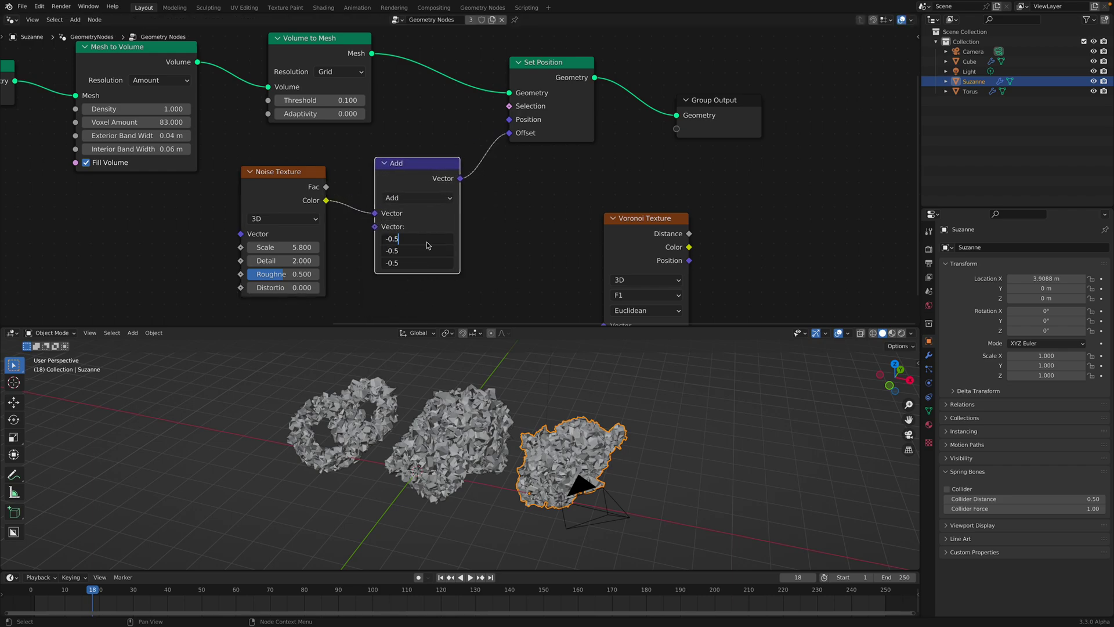
{"action": "key", "text": "Return"}
{"action": "left_click_drag", "start_coordinate": [412, 173], "coordinate": [400, 217]}
{"action": "middle_click_drag", "start_coordinate": [401, 225], "coordinate": [401, 168]}
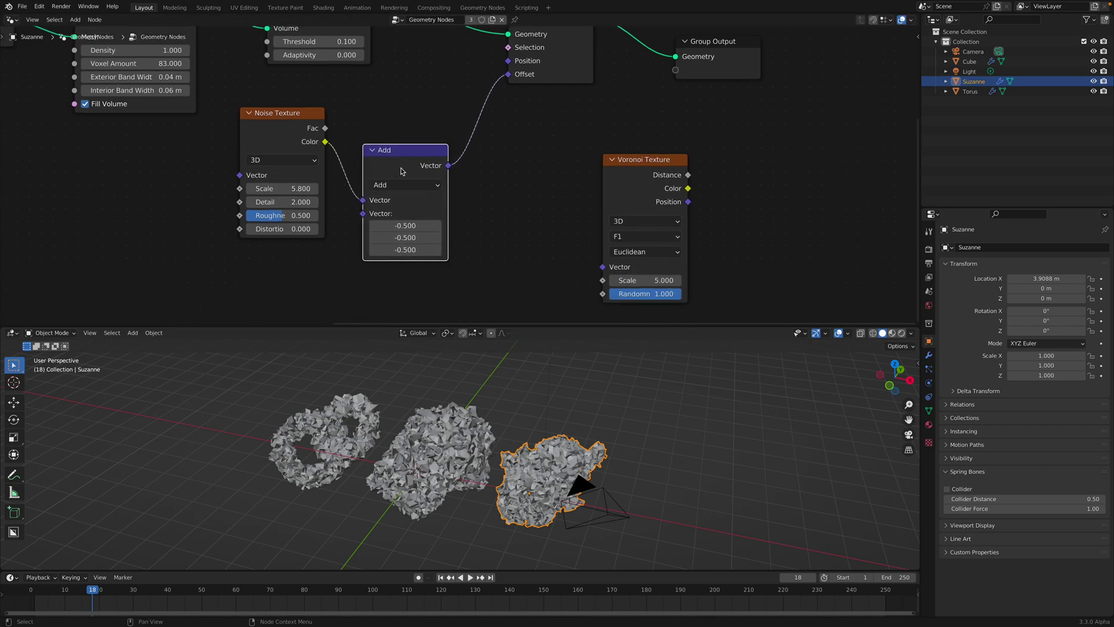
{"action": "left_click_drag", "start_coordinate": [417, 157], "coordinate": [414, 161]}
Insert a second Vector Math node after the Add node, set it to Scale with a factor of 0.24, and save
{"action": "middle_click_drag", "start_coordinate": [471, 157], "coordinate": [431, 181]}
{"action": "key", "text": "shift+a"}
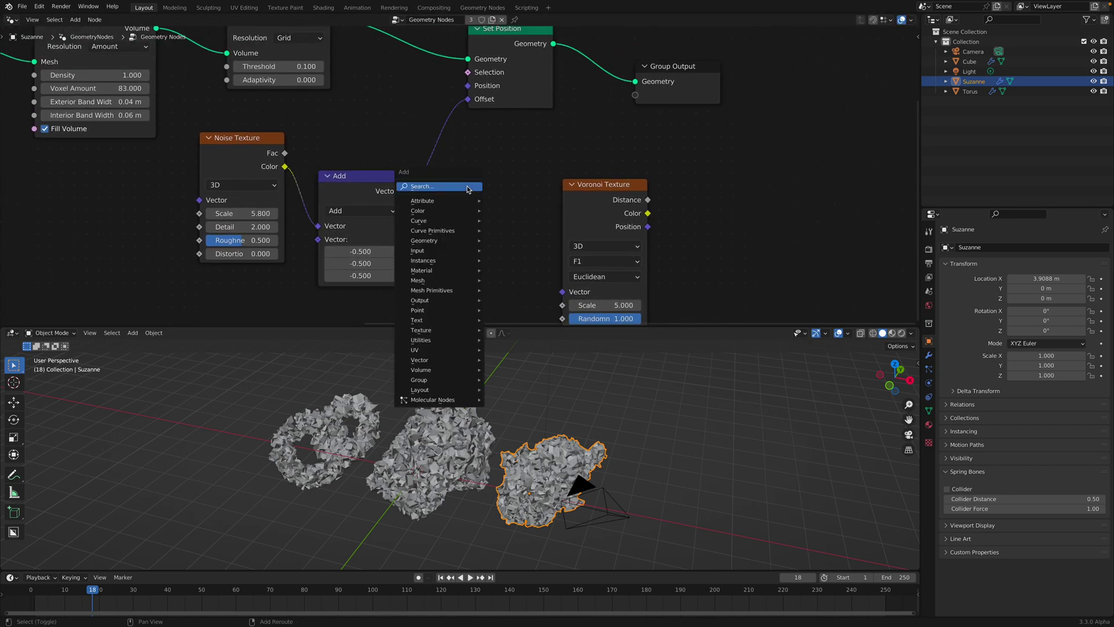
{"action": "type", "text": "vec"}
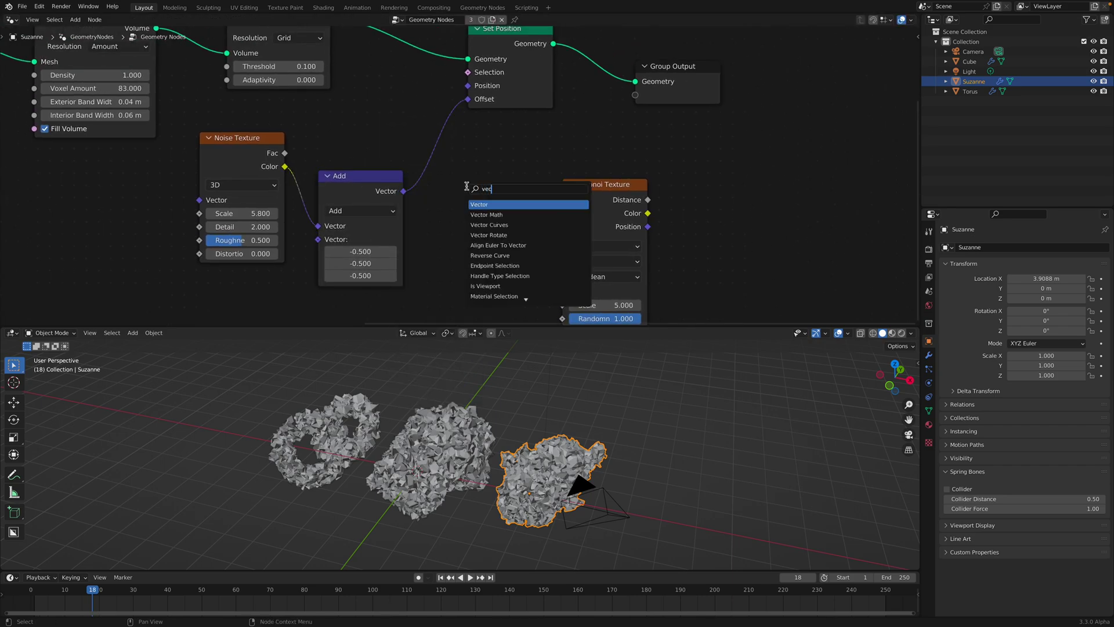
{"action": "left_click", "coordinate": [494, 214]}
{"action": "left_click", "coordinate": [493, 166]}
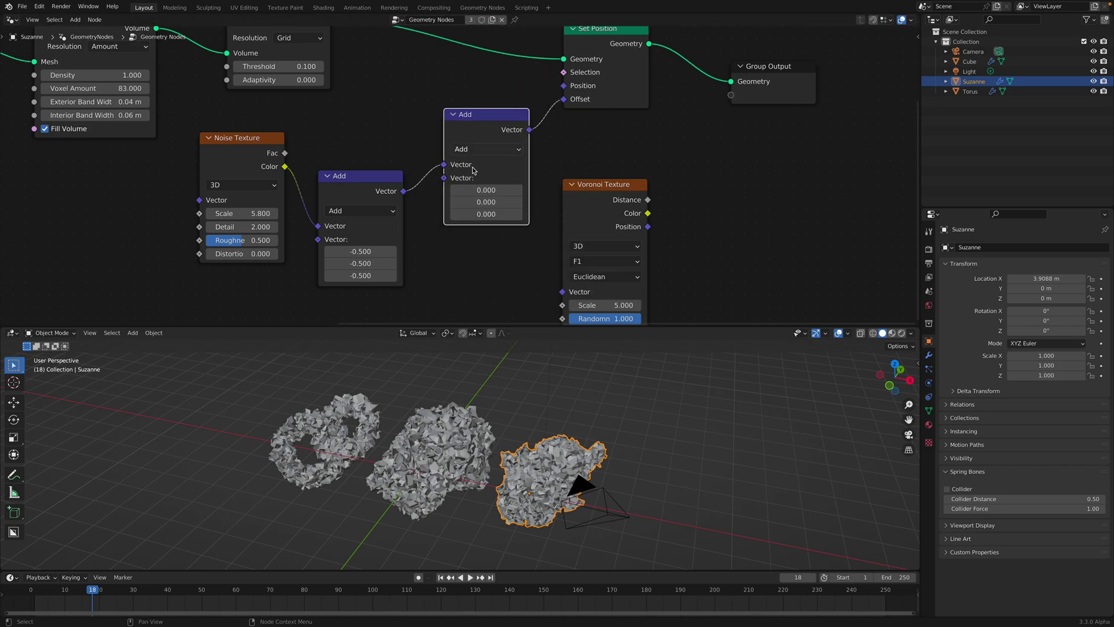
{"action": "left_click", "coordinate": [486, 149]}
{"action": "left_click", "coordinate": [488, 351]}
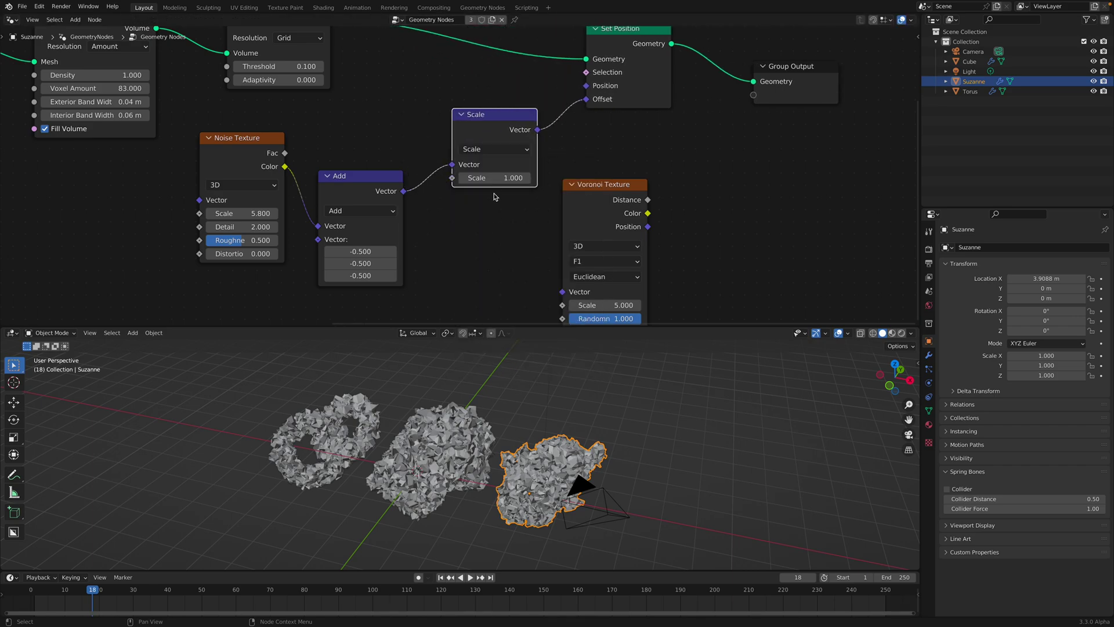
{"action": "mouse_move", "coordinate": [495, 178]}
{"action": "left_mouse_down"}
{"action": "mouse_move", "coordinate": [433, 178]}
{"action": "mouse_move", "coordinate": [504, 178]}
{"action": "left_mouse_up"}
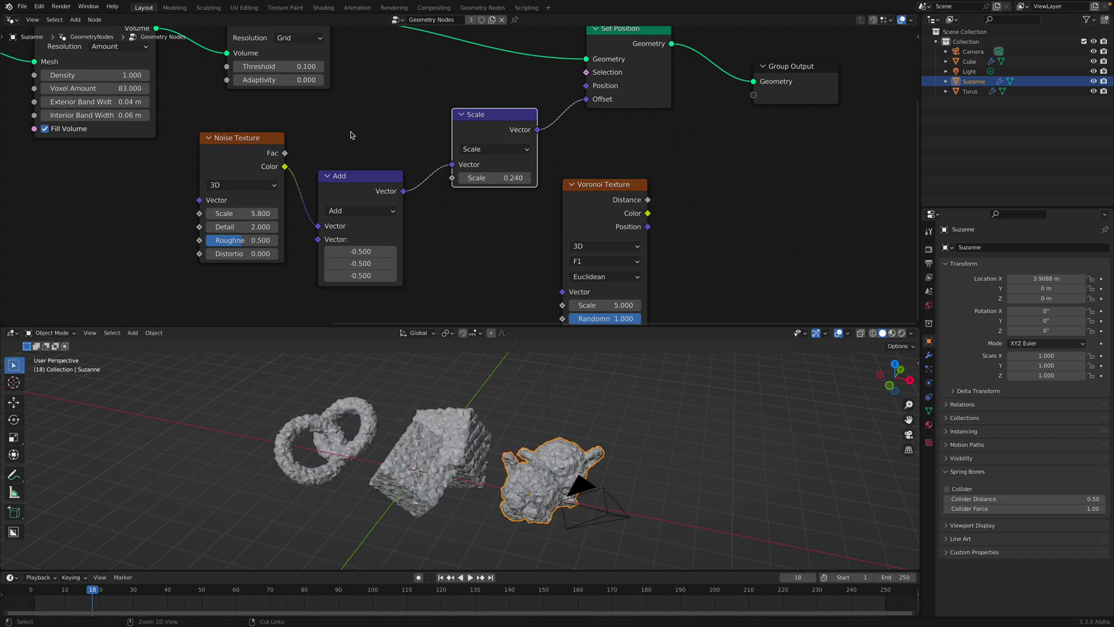
{"action": "key", "text": "ctrl+s"}
Try a Noise Texture Scale of 1, then set it to 2.6
{"action": "scroll", "coordinate": [350, 136], "scroll_direction": "down", "scroll_amount": 3}
{"action": "middle_click_drag", "start_coordinate": [258, 214], "coordinate": [345, 192]}
{"action": "scroll", "coordinate": [345, 191], "scroll_direction": "up", "scroll_amount": 4}
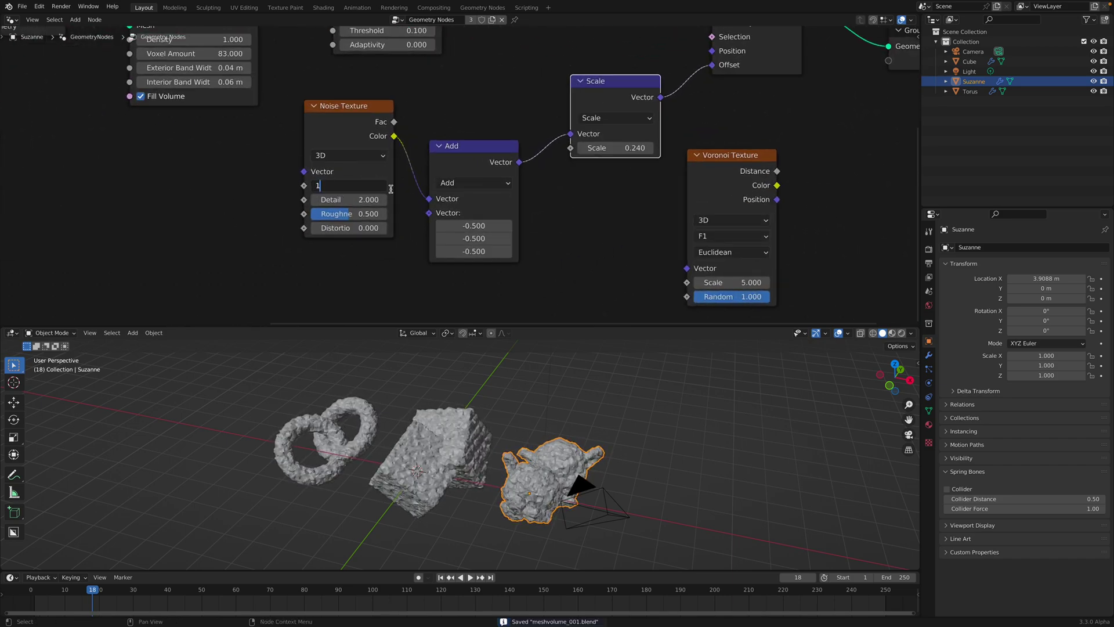
{"action": "key", "text": "Return"}
{"action": "scroll", "coordinate": [378, 192], "scroll_direction": "up", "scroll_amount": 1}
{"action": "left_click_drag", "start_coordinate": [329, 187], "coordinate": [374, 187]}
Switch the Noise Texture to 4D, set its W to 13.42 and save the file
{"action": "left_click", "coordinate": [328, 152]}
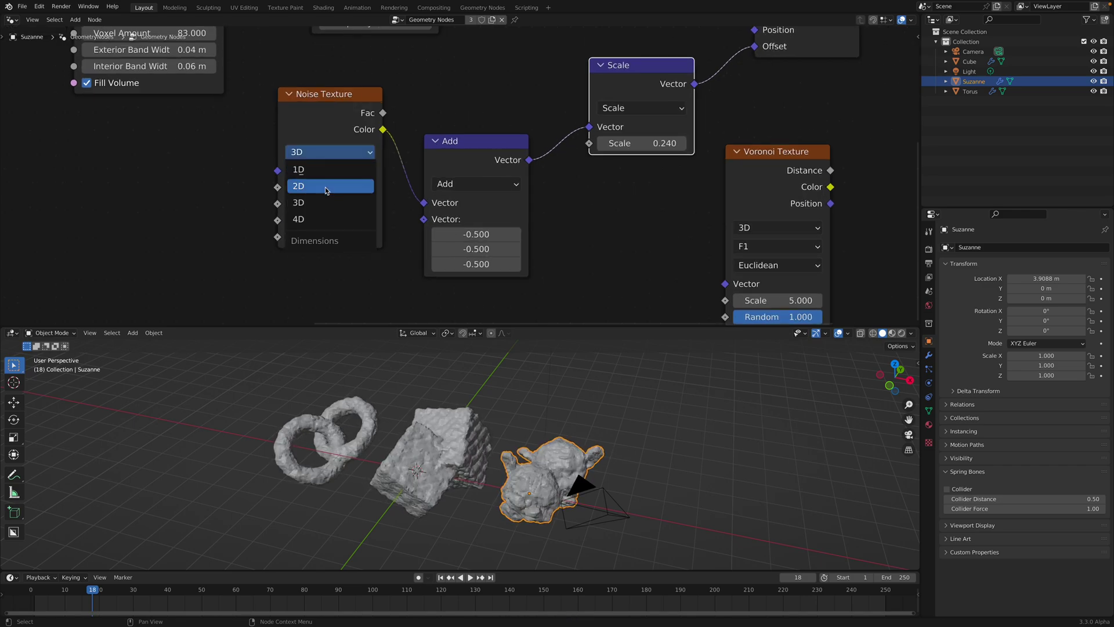
{"action": "left_click", "coordinate": [326, 216]}
{"action": "scroll", "coordinate": [330, 209], "scroll_direction": "up", "scroll_amount": 1}
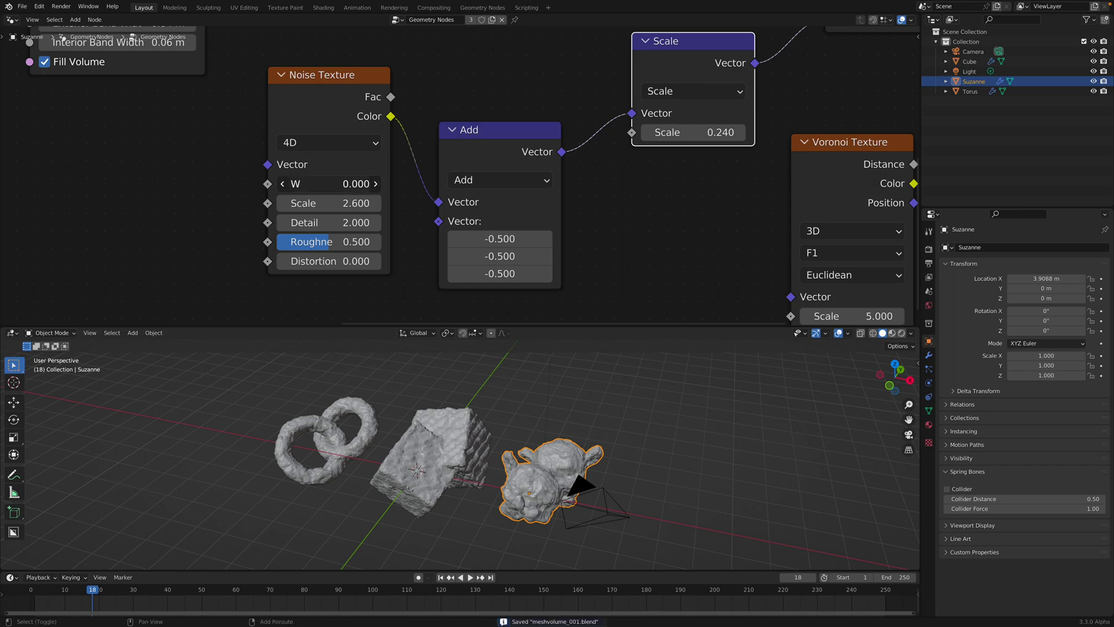
{"action": "left_click_drag", "start_coordinate": [330, 183], "coordinate": [720, 183]}
{"action": "middle_click_drag", "start_coordinate": [490, 346], "coordinate": [517, 409]}
{"action": "key", "text": "ctrl+s"}
Move the Group Output node farther from Set Position to make room for another node
{"action": "scroll", "coordinate": [439, 426], "scroll_direction": "up", "scroll_amount": 3}
{"action": "middle_click_drag", "start_coordinate": [646, 134], "coordinate": [246, 297]}
{"action": "scroll", "coordinate": [321, 266], "scroll_direction": "down", "scroll_amount": 2}
{"action": "scroll", "coordinate": [450, 239], "scroll_direction": "down", "scroll_amount": 3}
{"action": "left_click_drag", "start_coordinate": [508, 187], "coordinate": [583, 193]}
Insert a Set Shade Smooth node between Set Position and Group Output and save the file
{"action": "scroll", "coordinate": [457, 288], "scroll_direction": "up", "scroll_amount": 1}
{"action": "scroll", "coordinate": [478, 483], "scroll_direction": "up", "scroll_amount": 3}
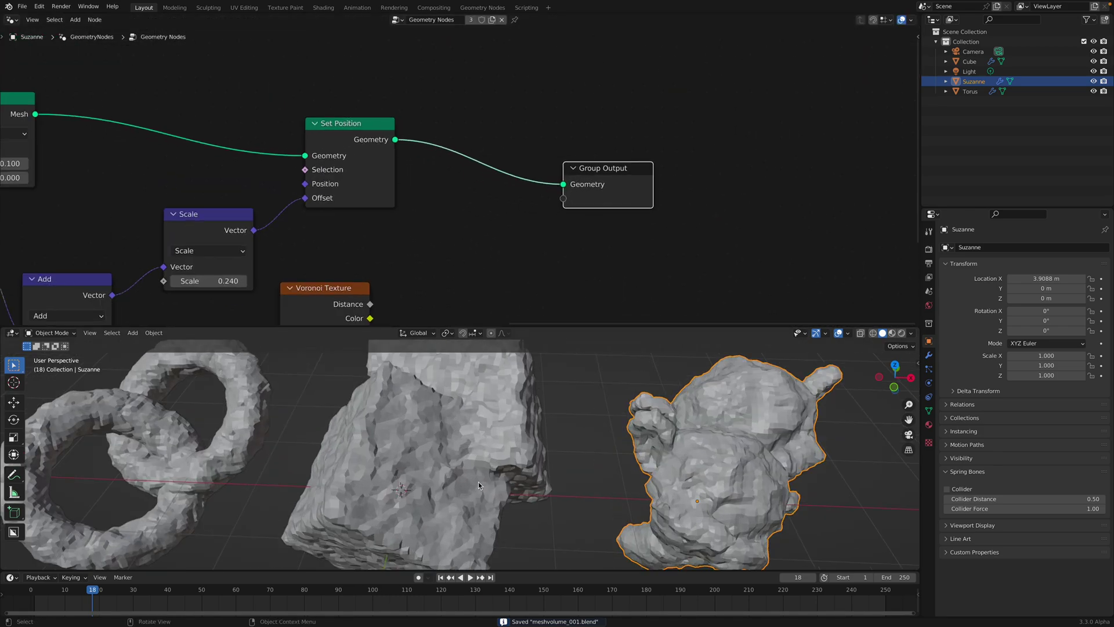
{"action": "scroll", "coordinate": [482, 481], "scroll_direction": "up", "scroll_amount": 3}
{"action": "scroll", "coordinate": [482, 480], "scroll_direction": "down", "scroll_amount": 2}
{"action": "key", "text": "shift+a"}
{"action": "left_click", "coordinate": [469, 196]}
{"action": "type", "text": "s"}
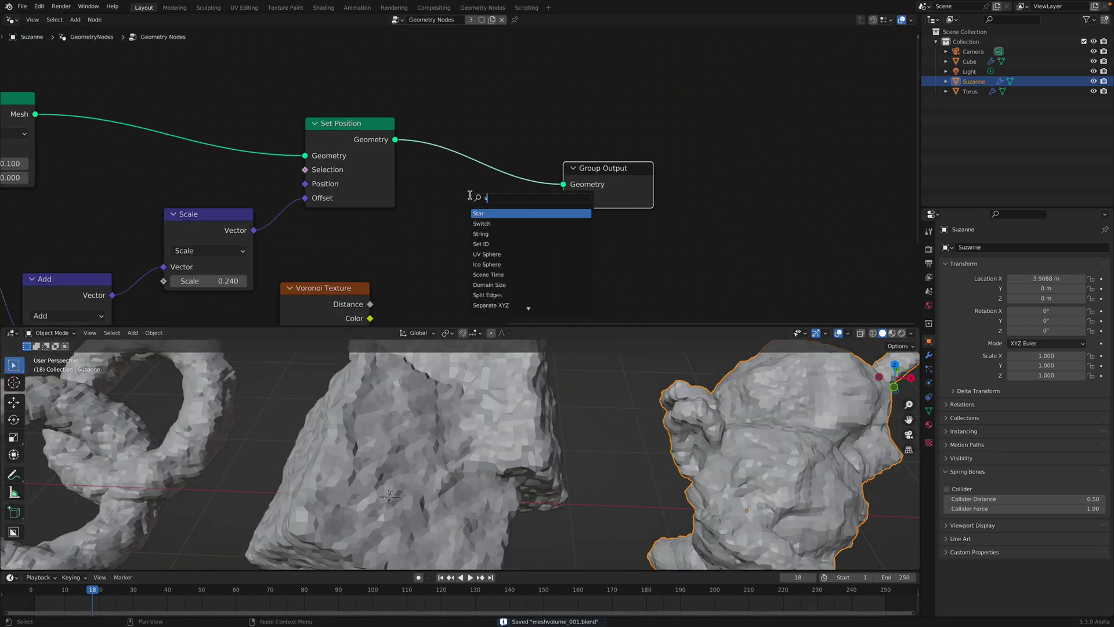
{"action": "type", "text": "moo"}
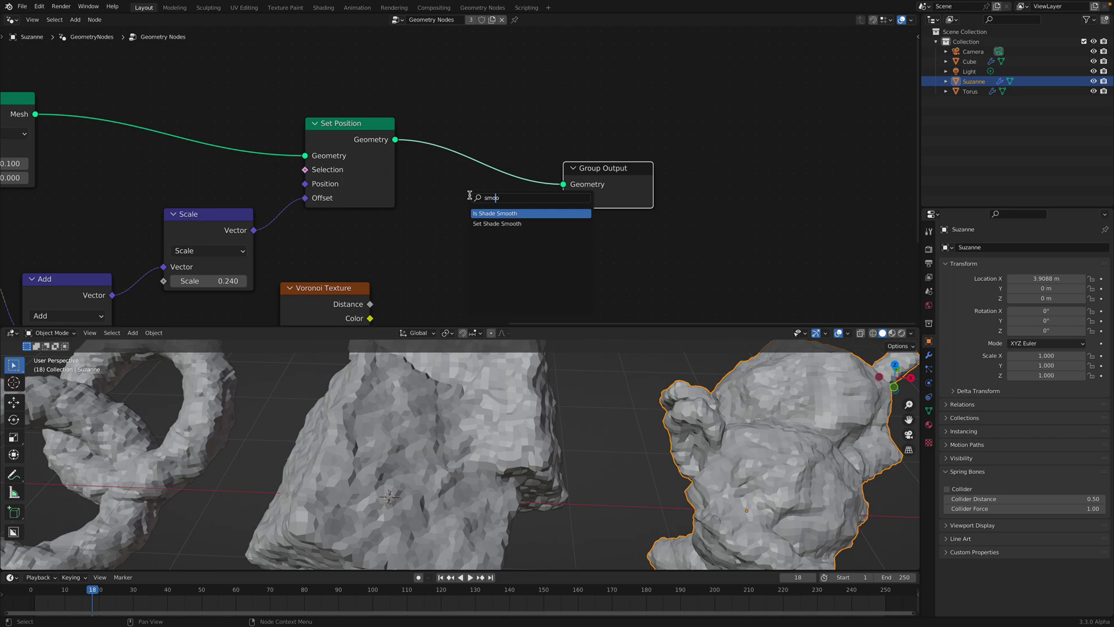
{"action": "key", "text": "Down"}
{"action": "key", "text": "Return"}
{"action": "left_click", "coordinate": [474, 165]}
{"action": "key", "text": "ctrl+s"}
Set the Noise Texture's W to 14 and the Vector Math Scale factor to 0.48, also trying a factor of 0.66
{"action": "scroll", "coordinate": [561, 416], "scroll_direction": "down", "scroll_amount": 1}
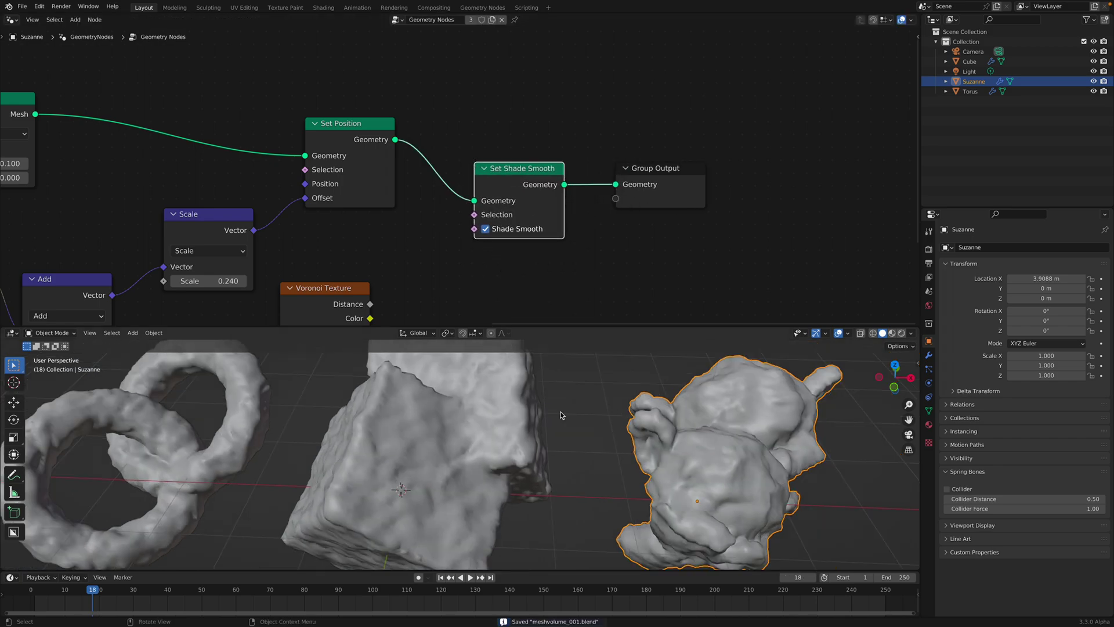
{"action": "scroll", "coordinate": [561, 415], "scroll_direction": "down", "scroll_amount": 3}
{"action": "middle_click_drag", "start_coordinate": [265, 242], "coordinate": [530, 182]}
{"action": "middle_click_drag", "start_coordinate": [307, 258], "coordinate": [382, 213]}
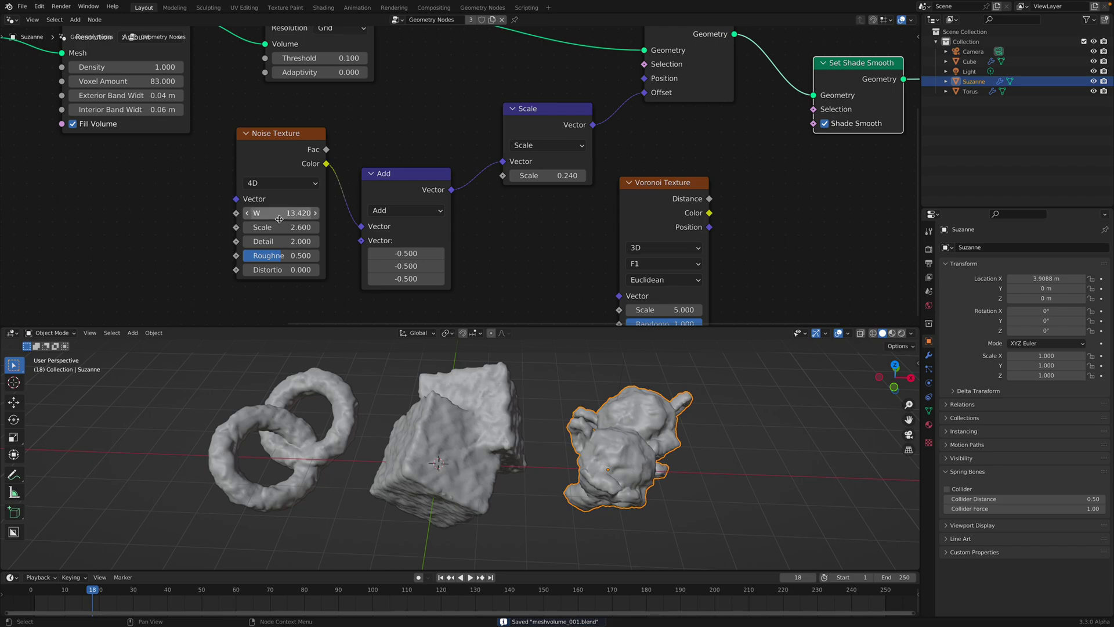
{"action": "left_click_drag", "start_coordinate": [279, 219], "coordinate": [398, 219], "text": "shift"}
{"action": "middle_click_drag", "start_coordinate": [453, 212], "coordinate": [399, 211]}
{"action": "left_click_drag", "start_coordinate": [510, 176], "coordinate": [559, 176], "text": "shift"}
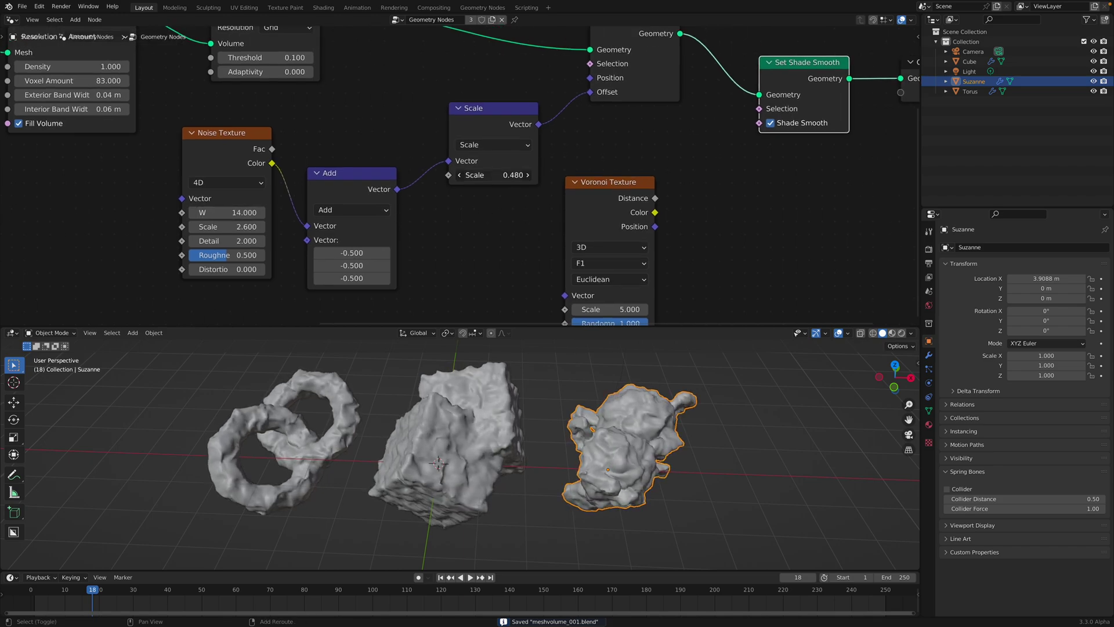
{"action": "scroll", "coordinate": [493, 175], "scroll_direction": "up", "scroll_amount": 3, "text": "ctrl"}
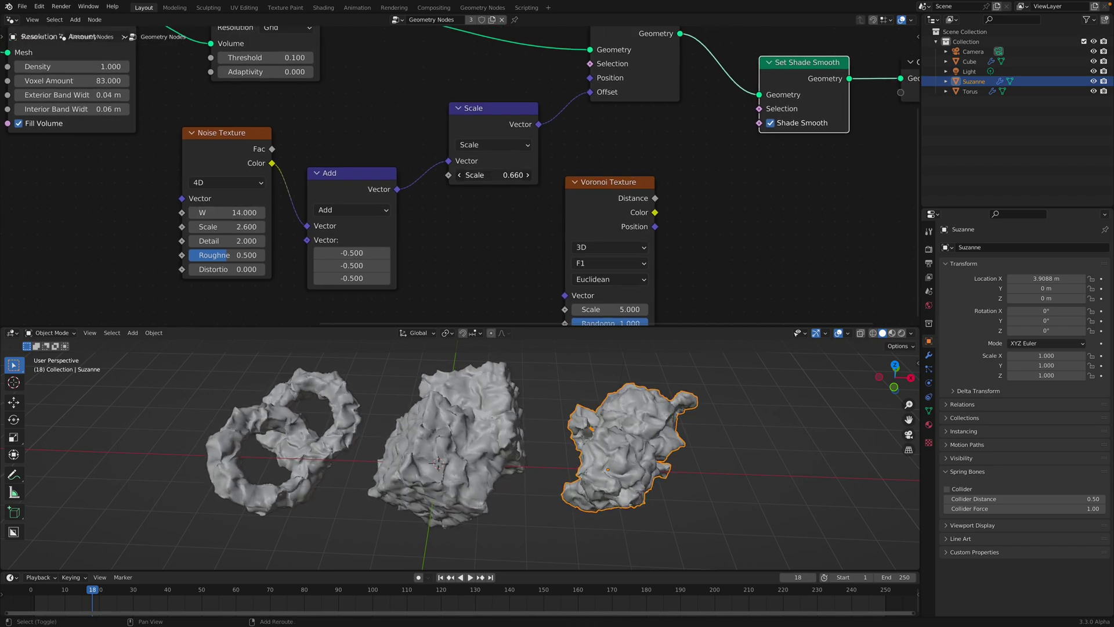
{"action": "scroll", "coordinate": [498, 180], "scroll_direction": "down", "scroll_amount": 3, "text": "ctrl"}
Set the Noise Texture's W to 15.06, tidy the Noise Texture and Add nodes, and save the file
{"action": "left_click_drag", "start_coordinate": [227, 213], "coordinate": [445, 212], "text": "shift"}
{"action": "left_click_drag", "start_coordinate": [255, 148], "coordinate": [255, 143]}
{"action": "scroll", "coordinate": [346, 190], "scroll_direction": "down", "scroll_amount": 3}
{"action": "left_click", "coordinate": [368, 187]}
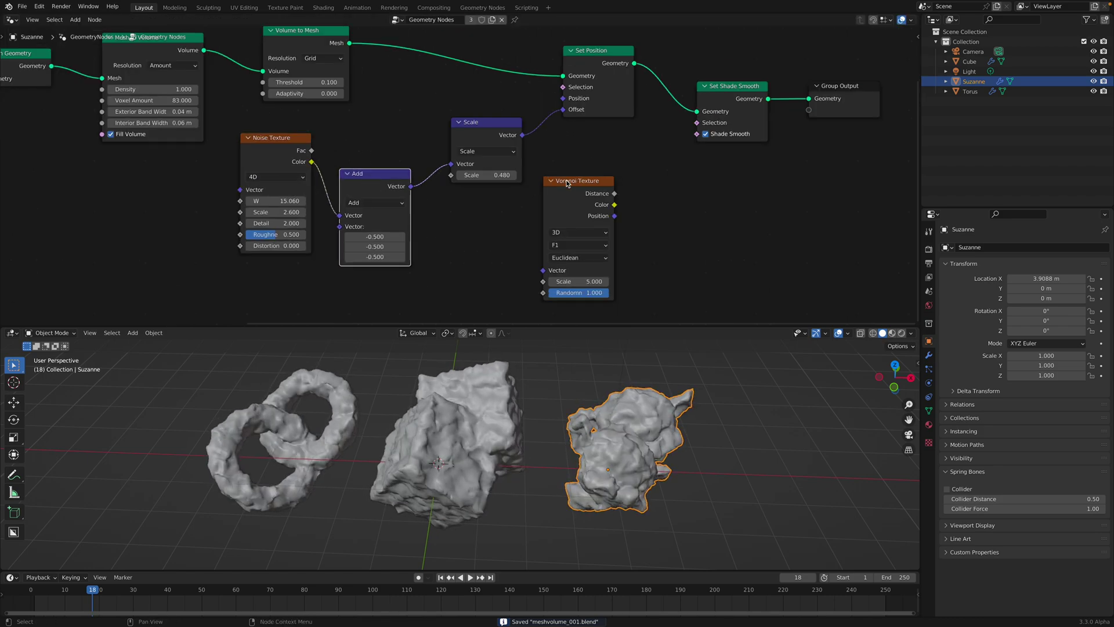
Connect the Voronoi Texture's Color to the offset's Add node in place of the Noise Texture, and move the Noise Texture aside
{"action": "left_click_drag", "start_coordinate": [569, 181], "coordinate": [158, 180]}
{"action": "scroll", "coordinate": [161, 178], "scroll_direction": "up", "scroll_amount": 1}
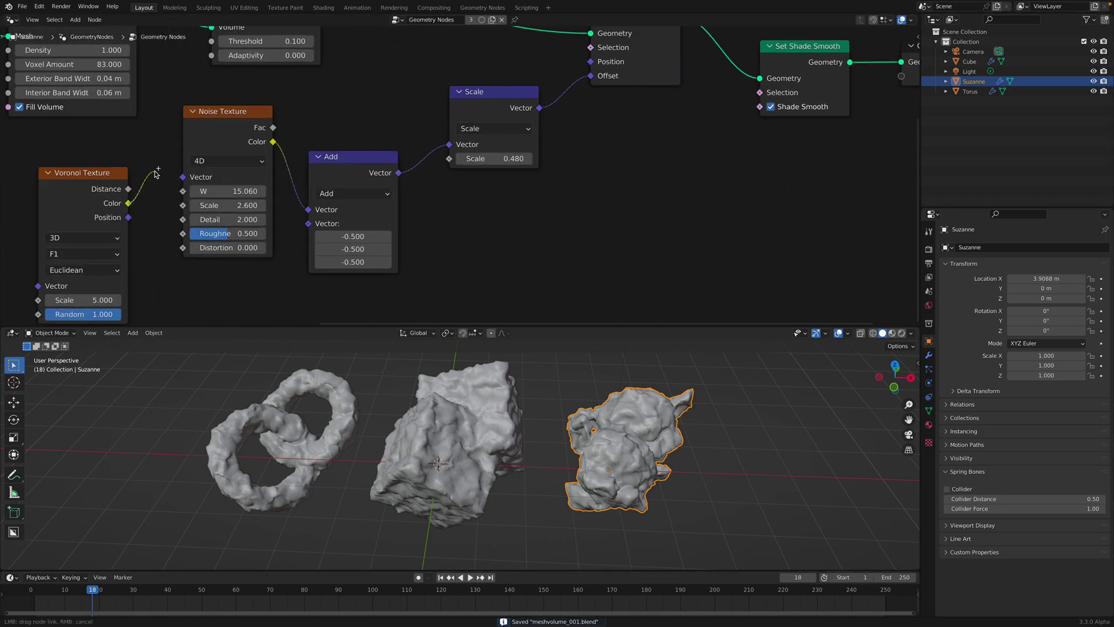
{"action": "left_click_drag", "start_coordinate": [307, 215], "coordinate": [272, 236]}
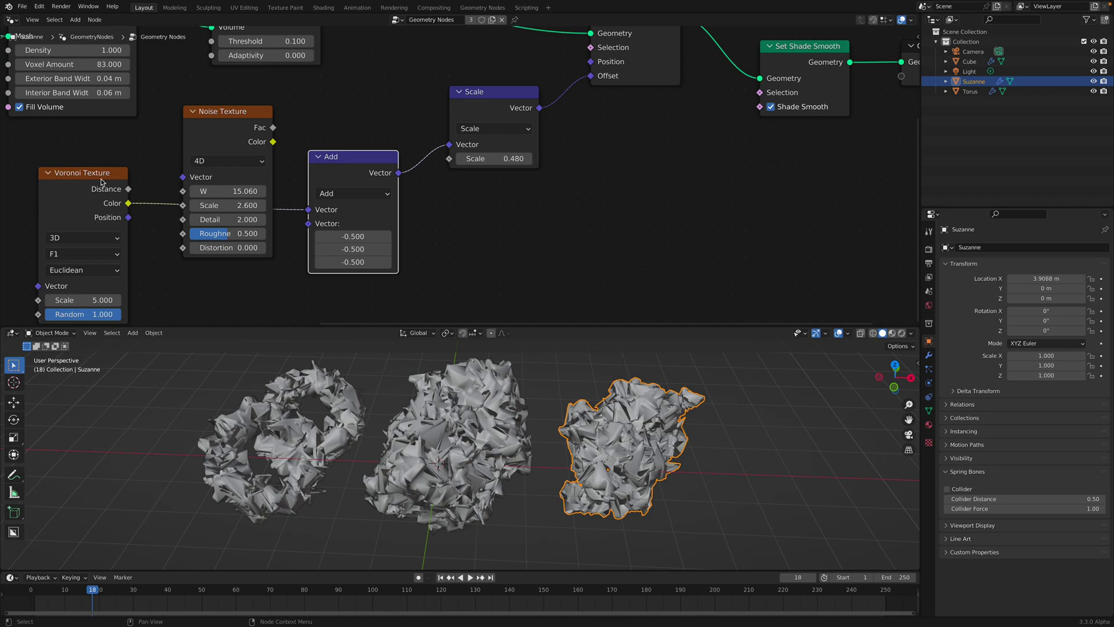
{"action": "middle_click_drag", "start_coordinate": [101, 182], "coordinate": [163, 174]}
{"action": "scroll", "coordinate": [278, 120], "scroll_direction": "down", "scroll_amount": 2}
{"action": "middle_click_drag", "start_coordinate": [278, 120], "coordinate": [329, 115]}
{"action": "left_click_drag", "start_coordinate": [365, 120], "coordinate": [82, 168]}
Set the Voronoi Texture's Scale to 1.86 and the Vector Math Scale factor to 0.18
{"action": "scroll", "coordinate": [220, 250], "scroll_direction": "up", "scroll_amount": 1}
{"action": "left_click", "coordinate": [223, 278]}
{"action": "type", "text": "1"}
{"action": "key", "text": "Return"}
{"action": "mouse_move", "coordinate": [223, 278]}
{"action": "left_mouse_down", "text": "shift"}
{"action": "mouse_move", "coordinate": [255, 278]}
{"action": "mouse_move", "coordinate": [188, 278]}
{"action": "mouse_move", "coordinate": [223, 278]}
{"action": "mouse_move", "coordinate": [212, 278]}
{"action": "left_mouse_up", "text": "shift"}
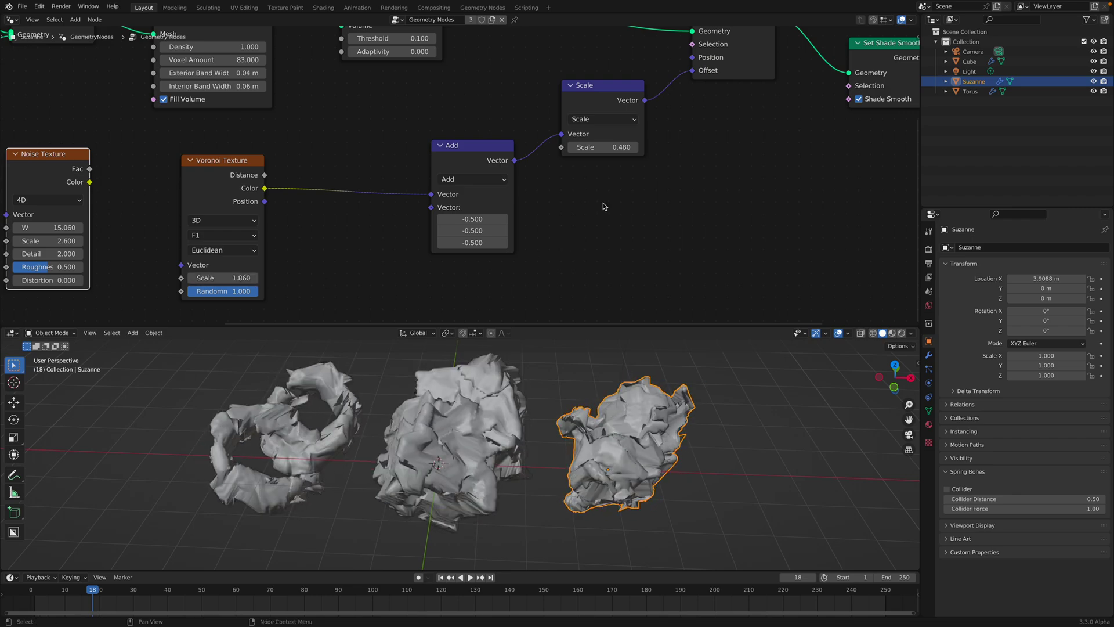
{"action": "left_click_drag", "start_coordinate": [604, 147], "coordinate": [586, 147]}
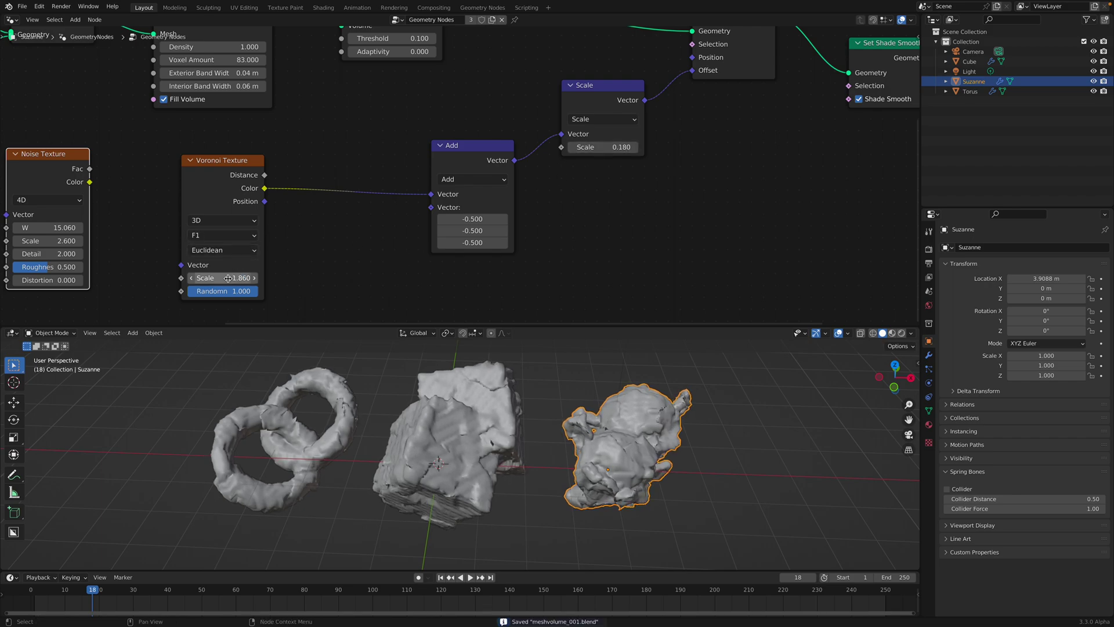
Set the Voronoi Texture's Scale to 12.26 and the Vector Math Scale factor to 0.1, and save the file
{"action": "left_click_drag", "start_coordinate": [228, 277], "coordinate": [342, 278]}
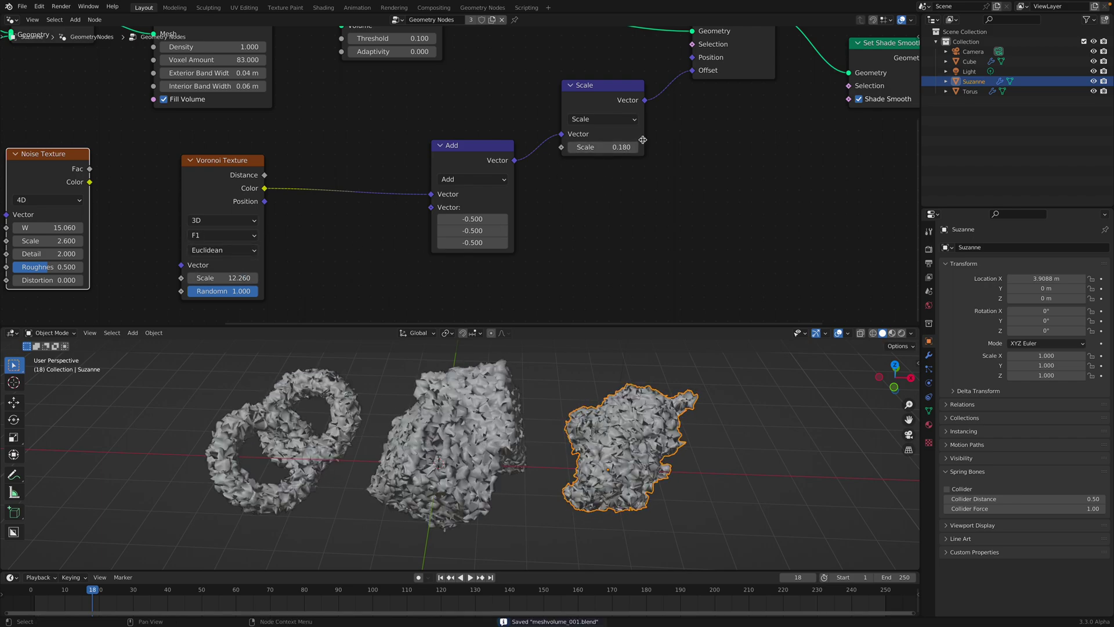
{"action": "left_click_drag", "start_coordinate": [604, 146], "coordinate": [583, 146]}
{"action": "key", "text": "ctrl+s"}
Shift the Join Geometry node slightly and set the Mesh to Volume node's Voxel Amount to 131.4
{"action": "middle_click_drag", "start_coordinate": [223, 74], "coordinate": [465, 157]}
{"action": "scroll", "coordinate": [385, 165], "scroll_direction": "down", "scroll_amount": 2}
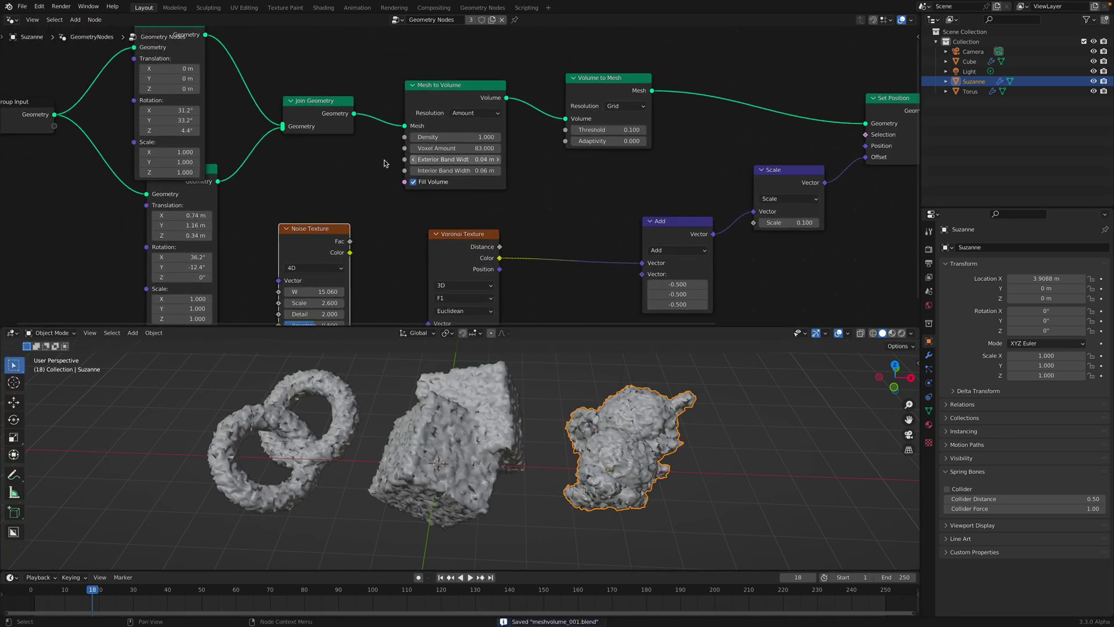
{"action": "middle_click_drag", "start_coordinate": [214, 141], "coordinate": [408, 166]}
{"action": "scroll", "coordinate": [400, 163], "scroll_direction": "up", "scroll_amount": 2}
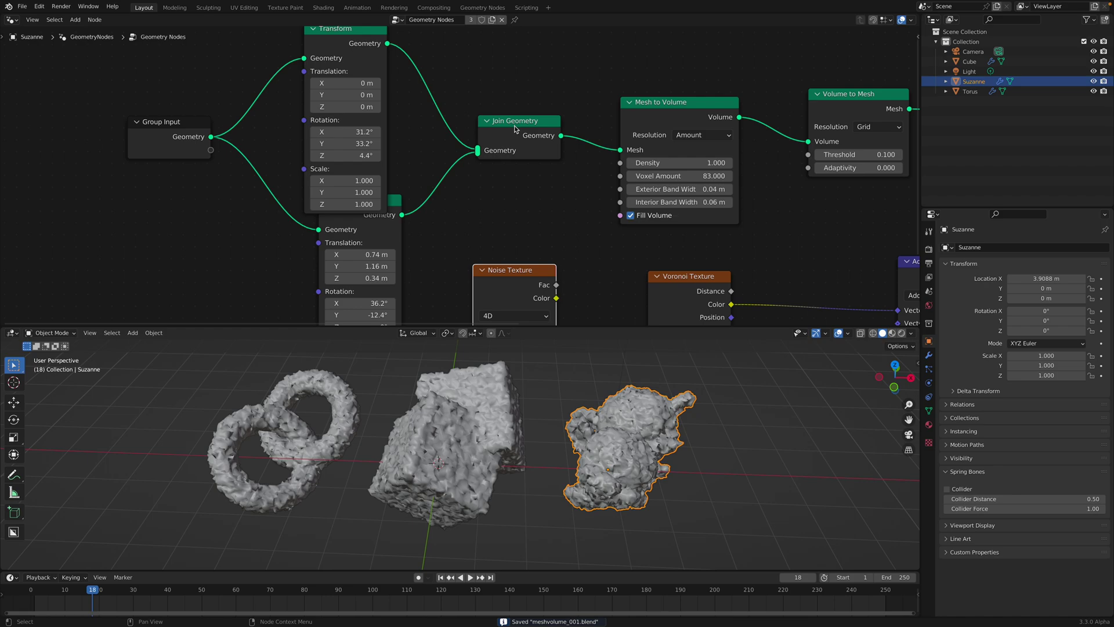
{"action": "left_click_drag", "start_coordinate": [515, 129], "coordinate": [504, 137]}
{"action": "middle_click_drag", "start_coordinate": [597, 157], "coordinate": [430, 152]}
{"action": "left_click_drag", "start_coordinate": [512, 171], "coordinate": [656, 172]}
Set the Vector Math Scale factor feeding the offset to 0.04 and save the file
{"action": "middle_click_drag", "start_coordinate": [533, 244], "coordinate": [410, 173]}
{"action": "scroll", "coordinate": [467, 180], "scroll_direction": "up", "scroll_amount": 1}
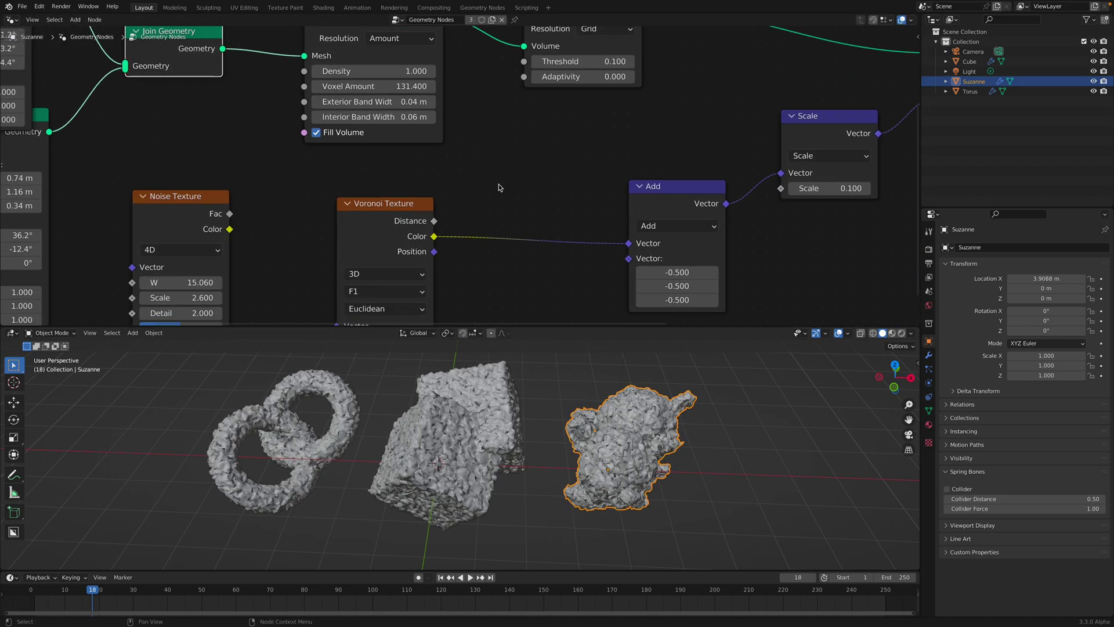
{"action": "scroll", "coordinate": [522, 190], "scroll_direction": "up", "scroll_amount": 3}
{"action": "middle_click_drag", "start_coordinate": [865, 204], "coordinate": [672, 223]}
{"action": "mouse_move", "coordinate": [708, 207]}
{"action": "left_mouse_down"}
{"action": "mouse_move", "coordinate": [667, 207]}
{"action": "mouse_move", "coordinate": [713, 207]}
{"action": "mouse_move", "coordinate": [698, 207]}
{"action": "left_mouse_up"}
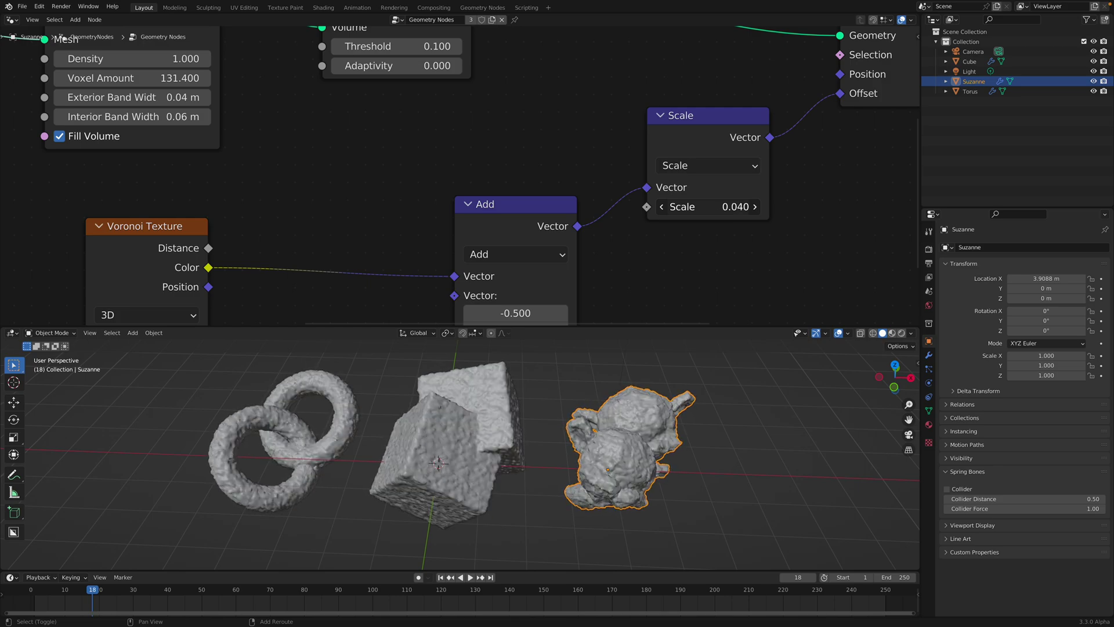
{"action": "middle_click_drag", "start_coordinate": [290, 266], "coordinate": [355, 147]}
{"action": "key", "text": "ctrl+s"}
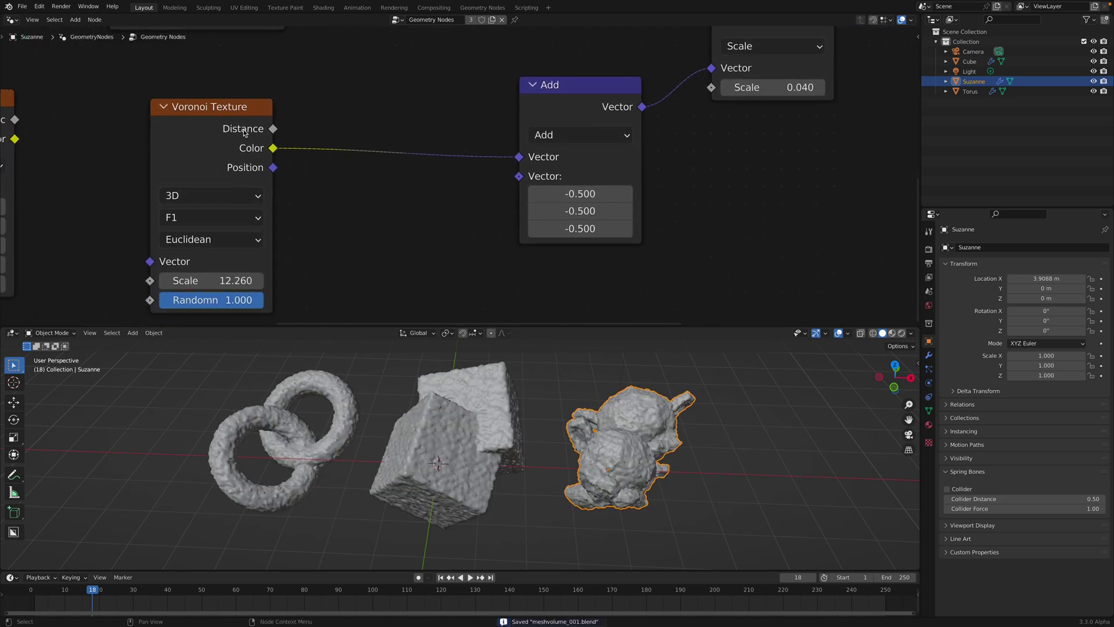
Move the Voronoi Texture closer to the Add node, try Scale values of 1 and 10.04, set it to 2.1, and save the file
{"action": "left_click_drag", "start_coordinate": [243, 127], "coordinate": [304, 112]}
{"action": "type", "text": "12.26"}
{"action": "key", "text": "Return"}
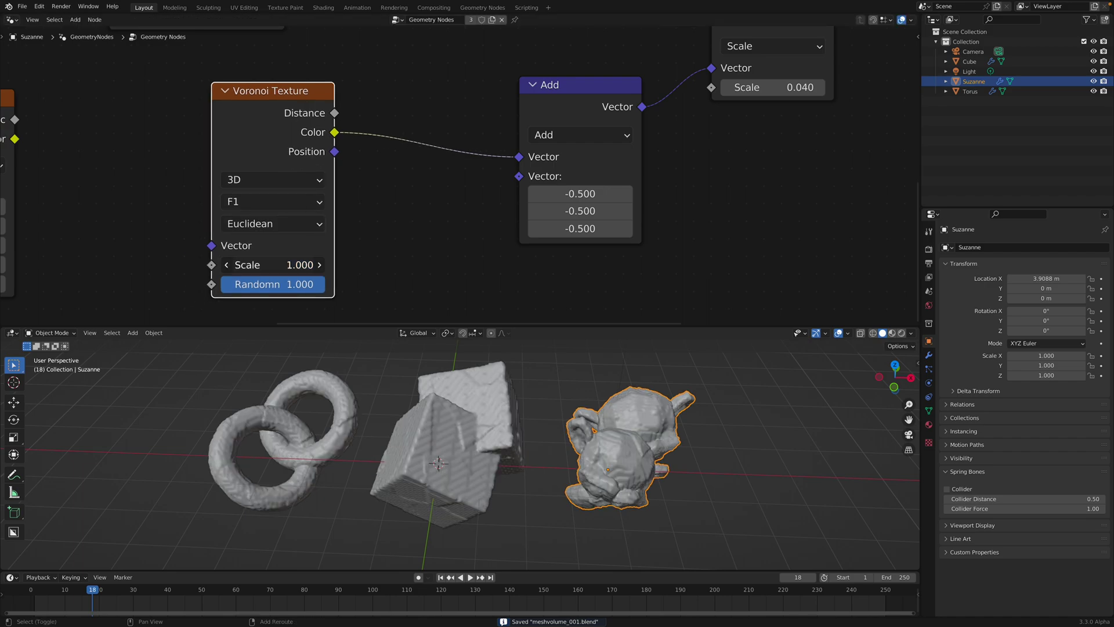
{"action": "left_click_drag", "start_coordinate": [273, 265], "coordinate": [533, 265]}
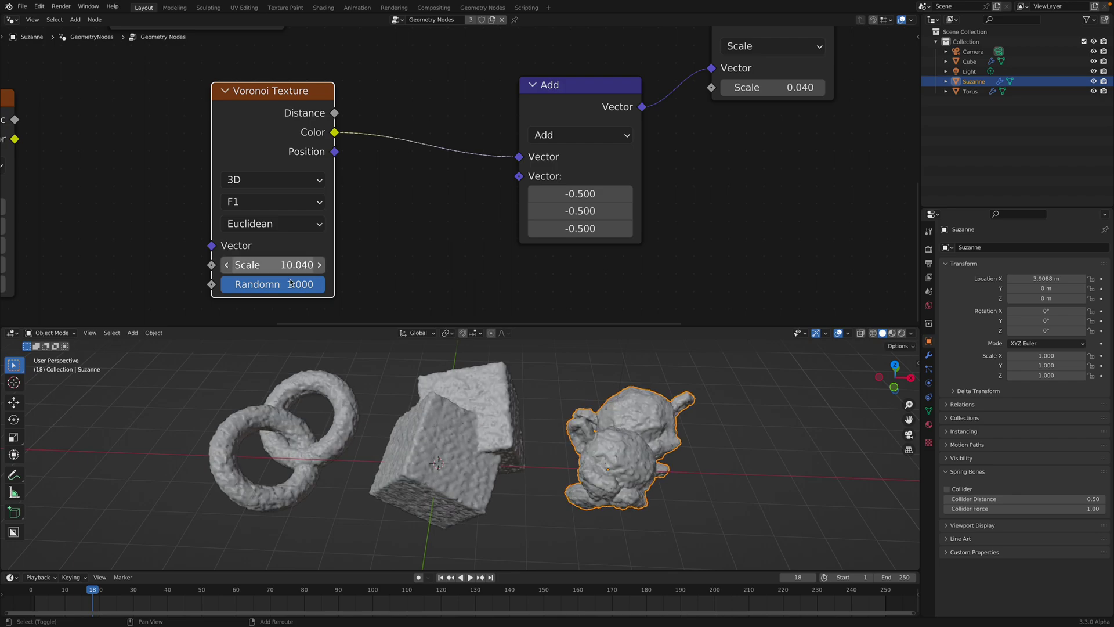
{"action": "middle_click_drag", "start_coordinate": [302, 366], "coordinate": [284, 248]}
{"action": "left_click_drag", "start_coordinate": [273, 264], "coordinate": [58, 264]}
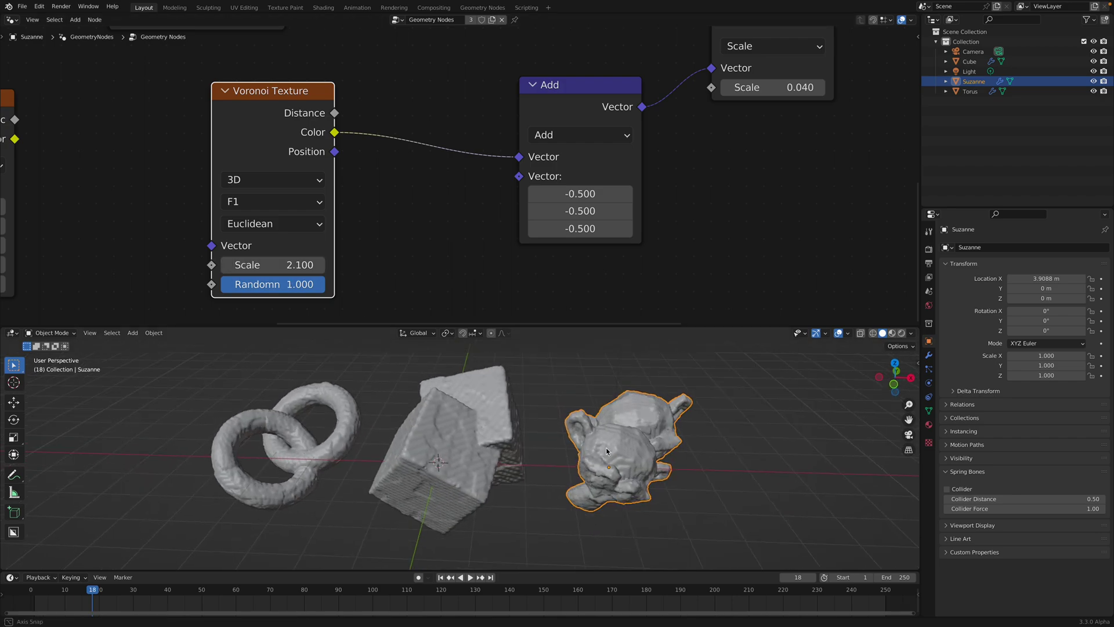
{"action": "key", "text": "ctrl+s"}
{"action": "mouse_move", "coordinate": [585, 477]}
{"action": "middle_mouse_down"}
{"action": "mouse_move", "coordinate": [592, 449]}
{"action": "mouse_move", "coordinate": [654, 458]}
{"action": "mouse_move", "coordinate": [576, 479]}
{"action": "middle_mouse_up"}
Spread out the Mesh to Volume and Volume to Mesh nodes above the texture nodes
{"action": "scroll", "coordinate": [473, 164], "scroll_direction": "down", "scroll_amount": 3}
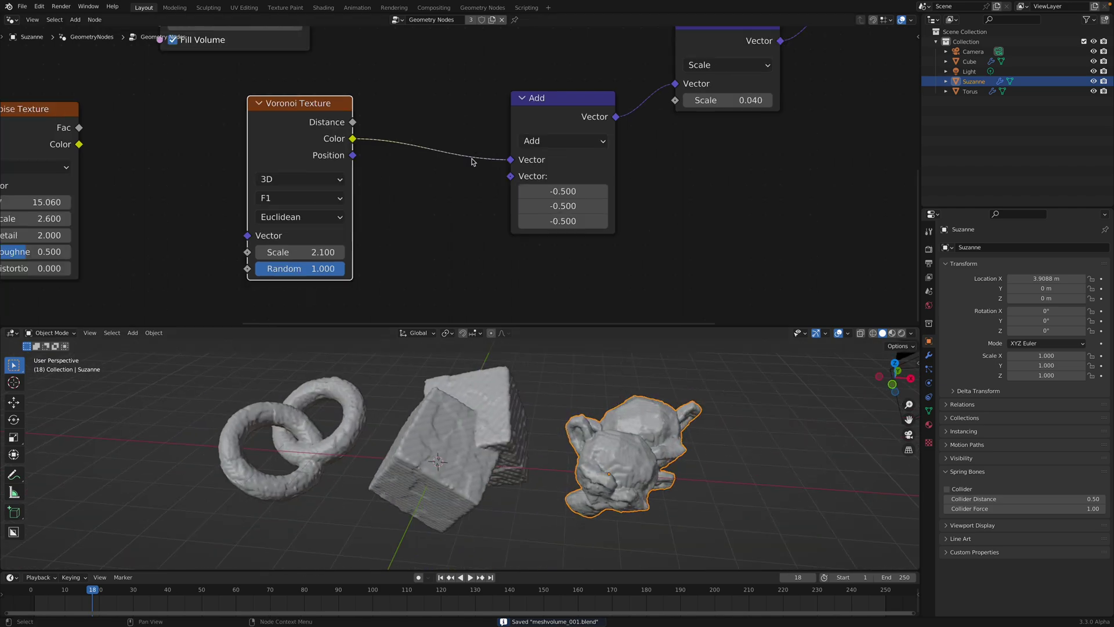
{"action": "middle_click_drag", "start_coordinate": [442, 111], "coordinate": [443, 210]}
{"action": "scroll", "coordinate": [443, 211], "scroll_direction": "down", "scroll_amount": 1}
{"action": "middle_click_drag", "start_coordinate": [377, 76], "coordinate": [395, 160]}
{"action": "scroll", "coordinate": [394, 125], "scroll_direction": "down", "scroll_amount": 3}
{"action": "left_click_drag", "start_coordinate": [337, 115], "coordinate": [366, 80]}
{"action": "left_click_drag", "start_coordinate": [464, 117], "coordinate": [508, 102]}
{"action": "scroll", "coordinate": [514, 161], "scroll_direction": "up", "scroll_amount": 1}
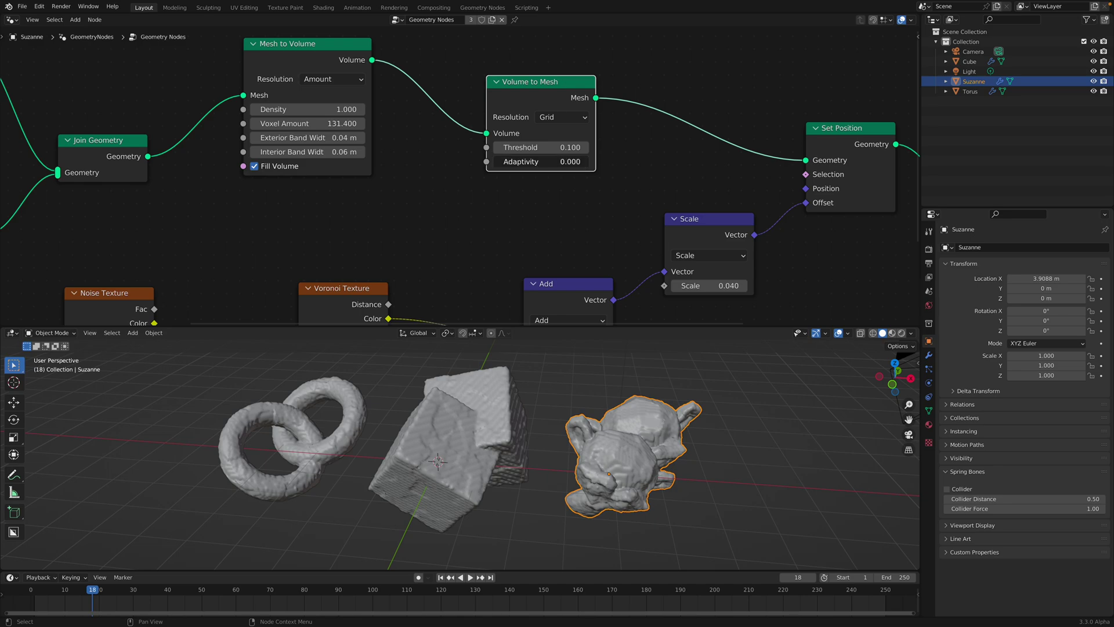
Try adjusting the Volume to Mesh node's Adaptivity, fine-tune the spacing of the two conversion nodes, and save the file
{"action": "left_click_drag", "start_coordinate": [515, 161], "coordinate": [529, 161]}
{"action": "left_click_drag", "start_coordinate": [527, 102], "coordinate": [583, 114]}
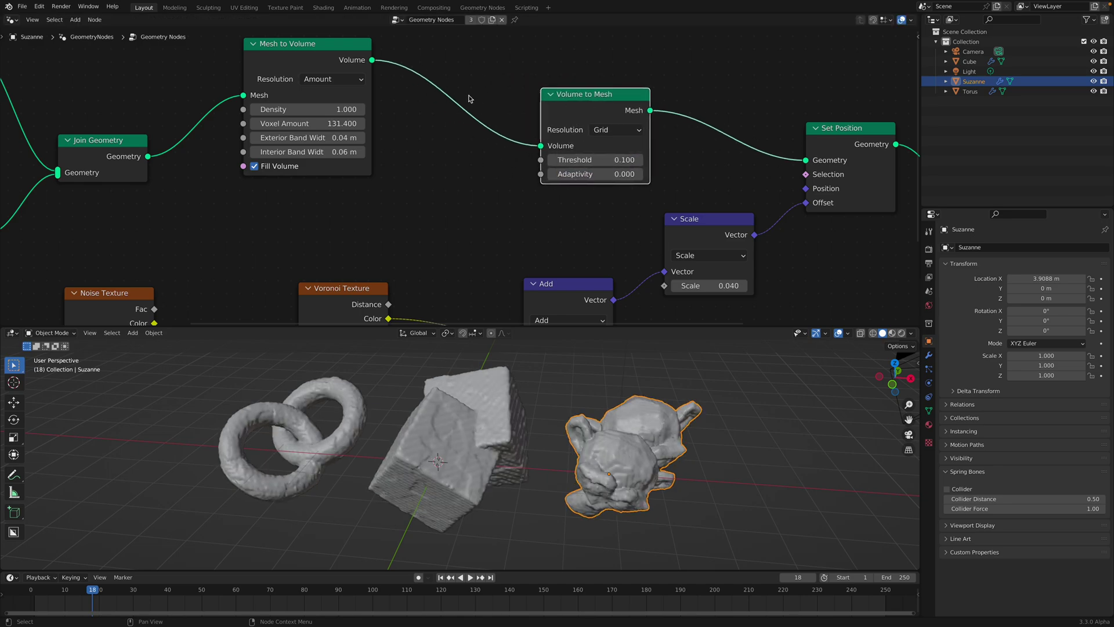
{"action": "left_click_drag", "start_coordinate": [336, 69], "coordinate": [370, 69]}
{"action": "middle_click_drag", "start_coordinate": [412, 97], "coordinate": [420, 106]}
{"action": "key", "text": "ctrl+s"}
{"action": "left_click_drag", "start_coordinate": [583, 118], "coordinate": [557, 103]}
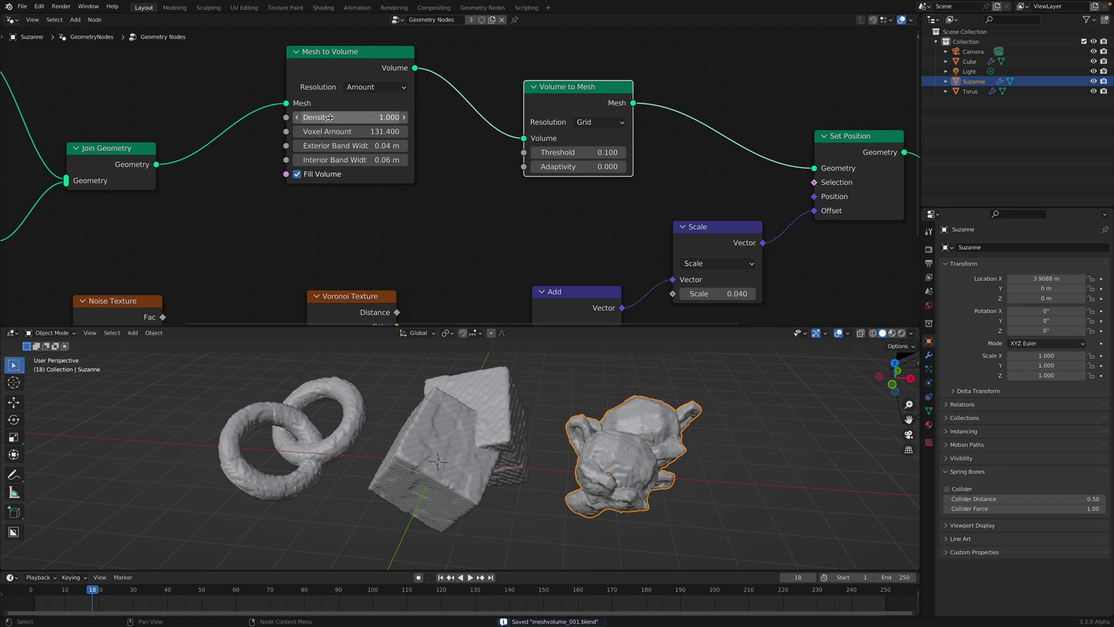
Set the Mesh to Volume node's Voxel Amount to 135.8, save the file, and nudge the node
{"action": "mouse_move", "coordinate": [331, 131]}
{"action": "left_mouse_down"}
{"action": "mouse_move", "coordinate": [348, 131]}
{"action": "mouse_move", "coordinate": [316, 132]}
{"action": "left_mouse_up"}
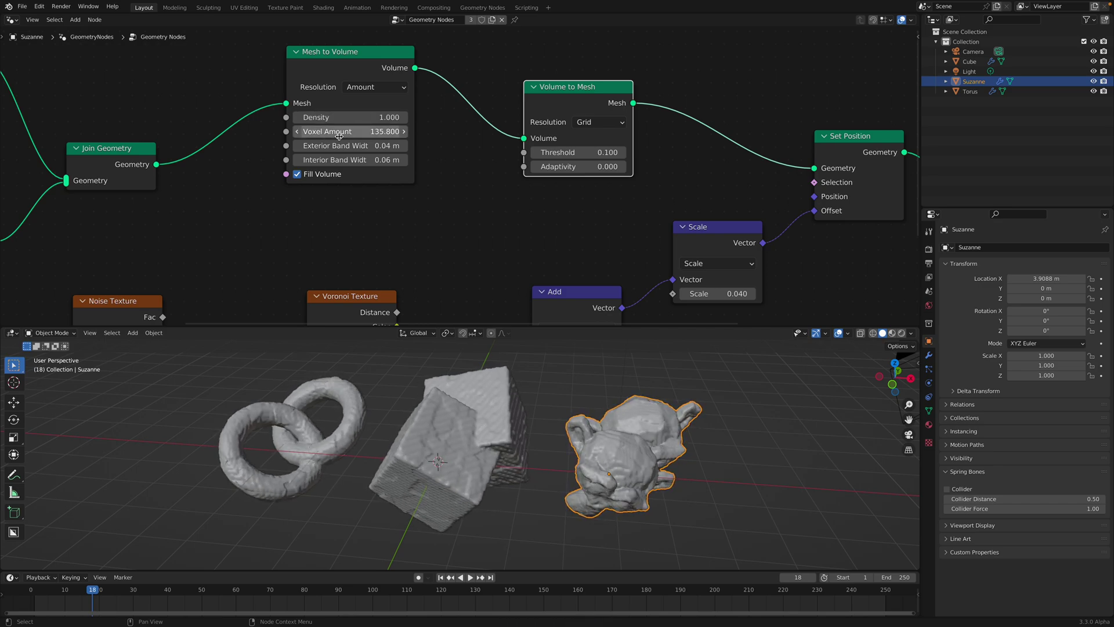
{"action": "key", "text": "ctrl+s"}
{"action": "left_click_drag", "start_coordinate": [342, 68], "coordinate": [318, 78]}
Reposition the Volume to Mesh, Set Position and Scale nodes to make room before Set Position
{"action": "scroll", "coordinate": [551, 91], "scroll_direction": "down", "scroll_amount": 3}
{"action": "middle_click_drag", "start_coordinate": [557, 91], "coordinate": [434, 115]}
{"action": "left_click_drag", "start_coordinate": [457, 129], "coordinate": [438, 120]}
{"action": "middle_click_drag", "start_coordinate": [517, 136], "coordinate": [237, 106]}
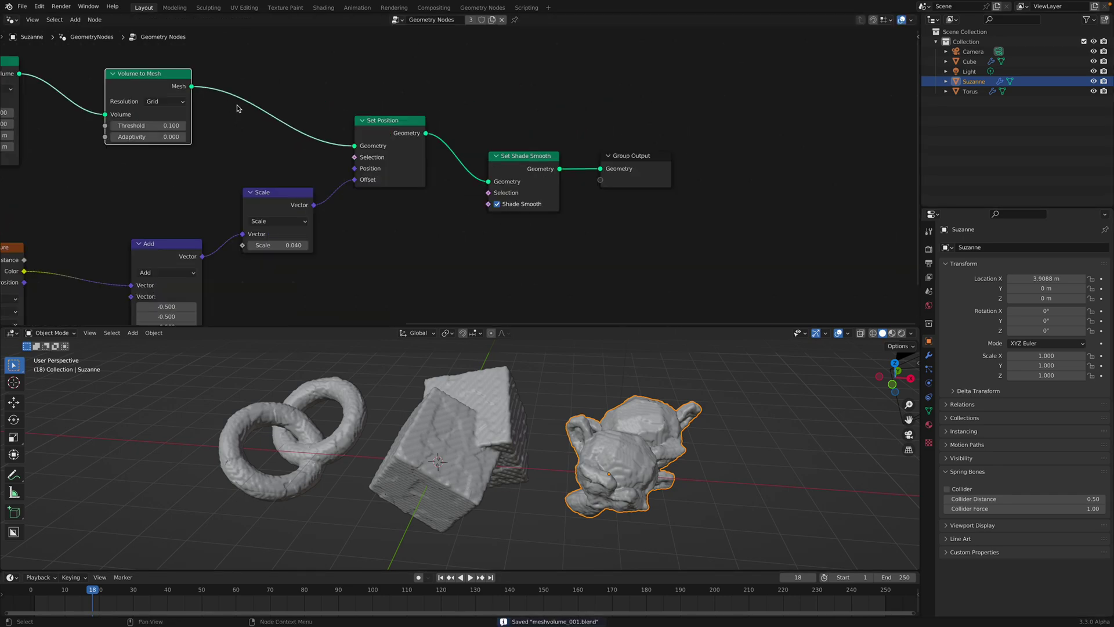
{"action": "left_click_drag", "start_coordinate": [405, 150], "coordinate": [406, 154]}
{"action": "left_click_drag", "start_coordinate": [274, 197], "coordinate": [275, 240]}
{"action": "middle_click_drag", "start_coordinate": [377, 161], "coordinate": [398, 106]}
{"action": "left_click_drag", "start_coordinate": [398, 107], "coordinate": [413, 99]}
{"action": "middle_click_drag", "start_coordinate": [429, 107], "coordinate": [515, 159]}
Add a Position input node below the Volume to Mesh node
{"action": "scroll", "coordinate": [451, 141], "scroll_direction": "up", "scroll_amount": 5}
{"action": "key", "text": "shift+a"}
{"action": "left_click", "coordinate": [299, 170]}
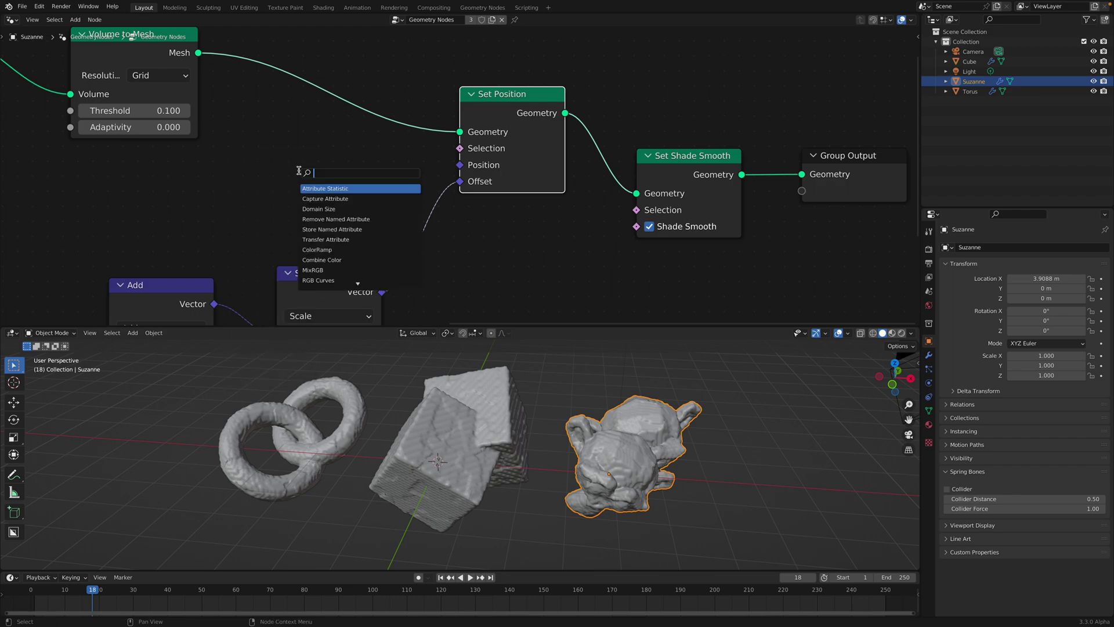
{"action": "key", "text": "Return"}
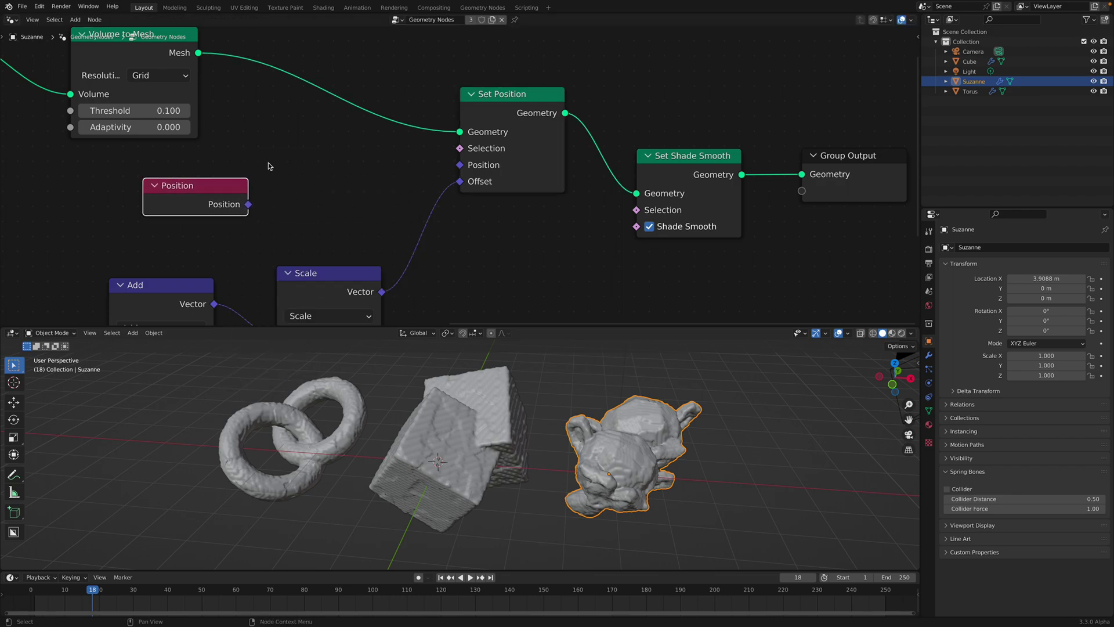
Add a Vector Math node beside the Position node and move Set Position up to make room for it
{"action": "key", "text": "shift+a"}
{"action": "left_click", "coordinate": [307, 202]}
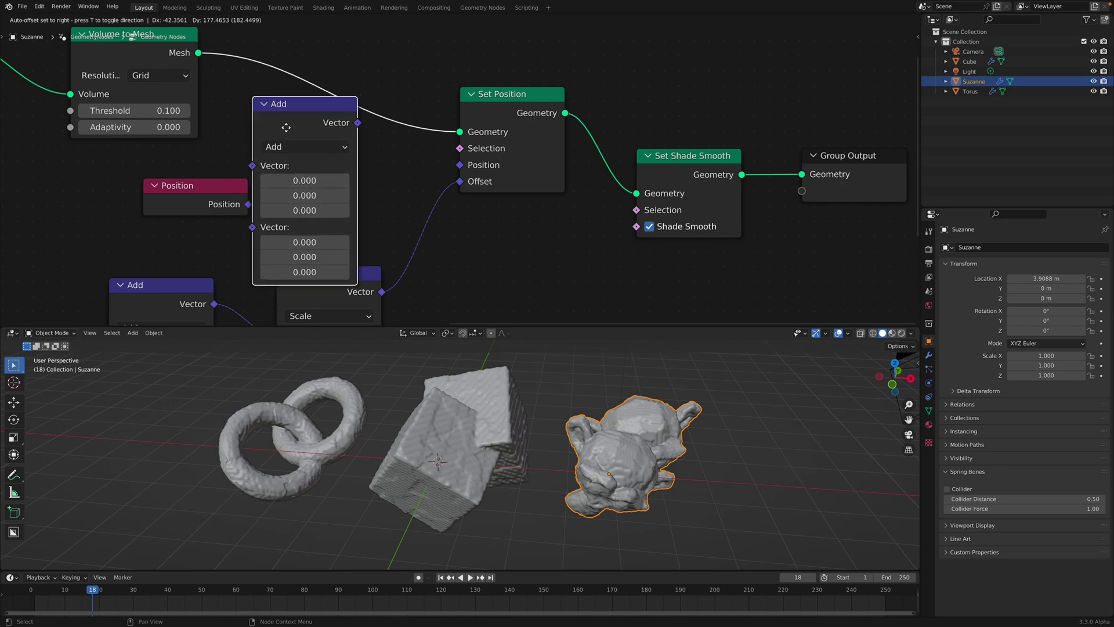
{"action": "left_click", "coordinate": [286, 127]}
{"action": "key", "text": "ctrl+z"}
{"action": "scroll", "coordinate": [286, 140], "scroll_direction": "up", "scroll_amount": 1}
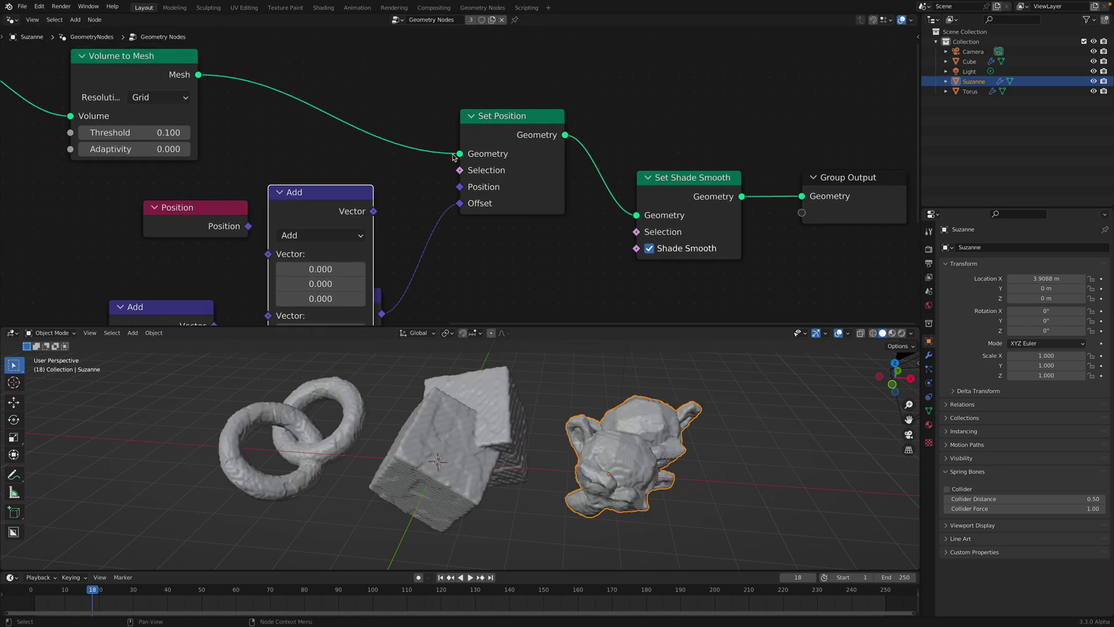
{"action": "left_click_drag", "start_coordinate": [498, 124], "coordinate": [536, 46]}
{"action": "left_click_drag", "start_coordinate": [320, 197], "coordinate": [331, 104]}
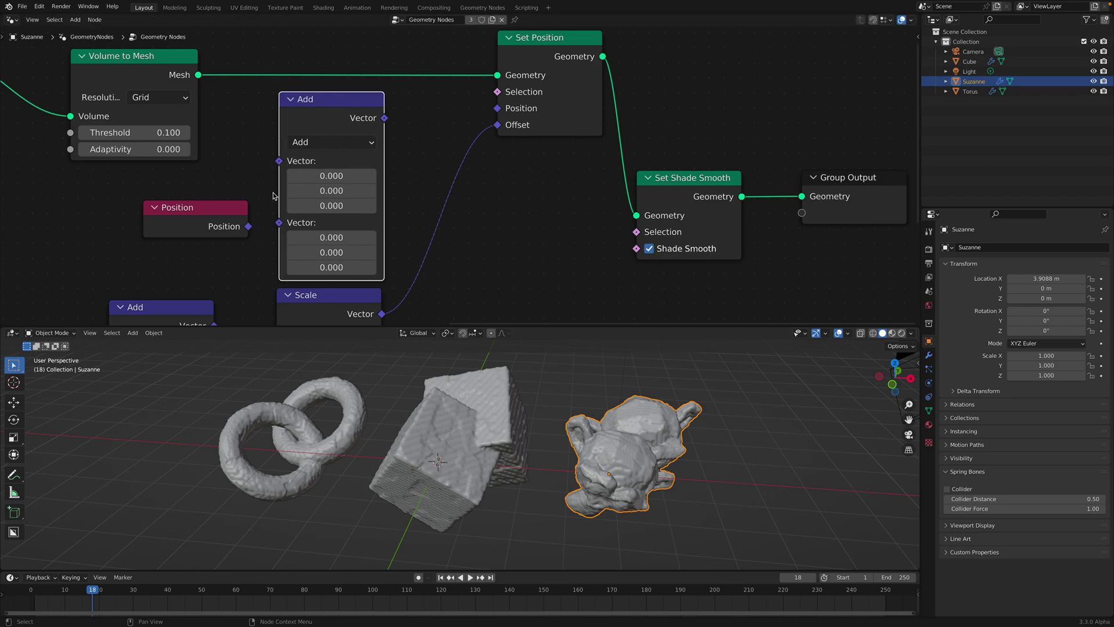
Connect the Position node to the new Vector Math node and change its operation to Snap
{"action": "left_click_drag", "start_coordinate": [248, 226], "coordinate": [279, 160]}
{"action": "left_click", "coordinate": [331, 143]}
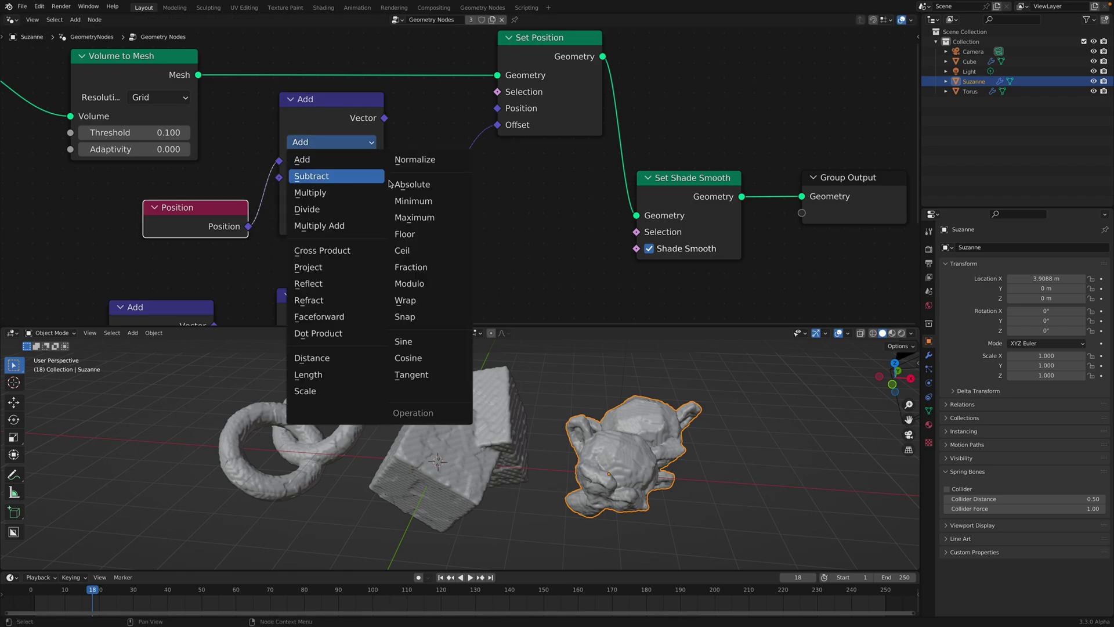
{"action": "left_click", "coordinate": [404, 316]}
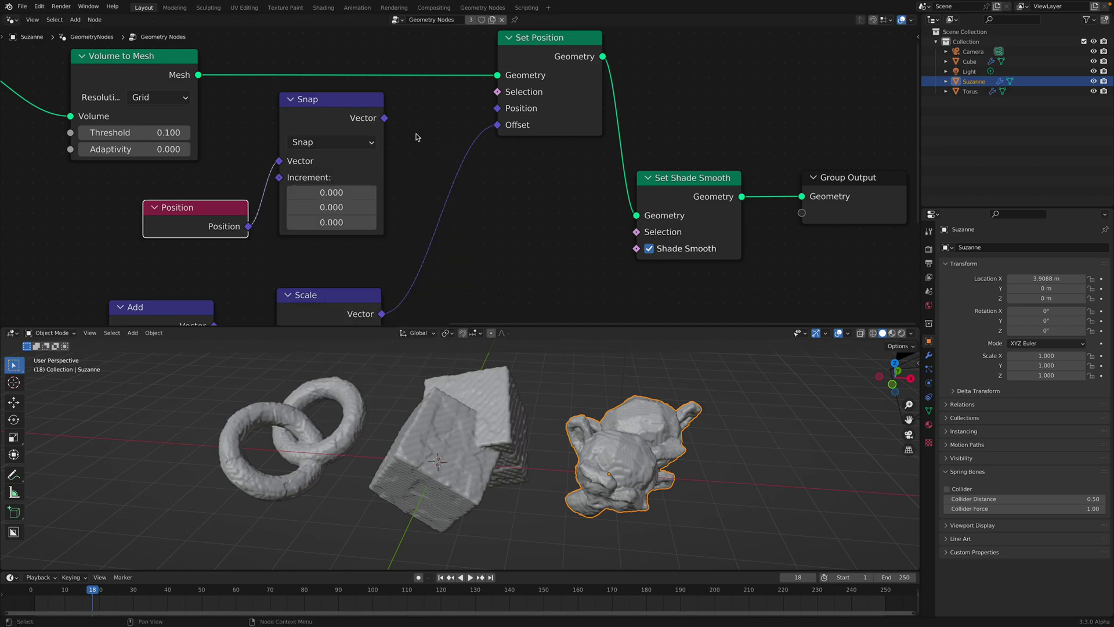
Feed the Snap vector into Set Position's Position and set the Snap Increment to 0.04 on all axes
{"action": "left_click_drag", "start_coordinate": [384, 118], "coordinate": [497, 108]}
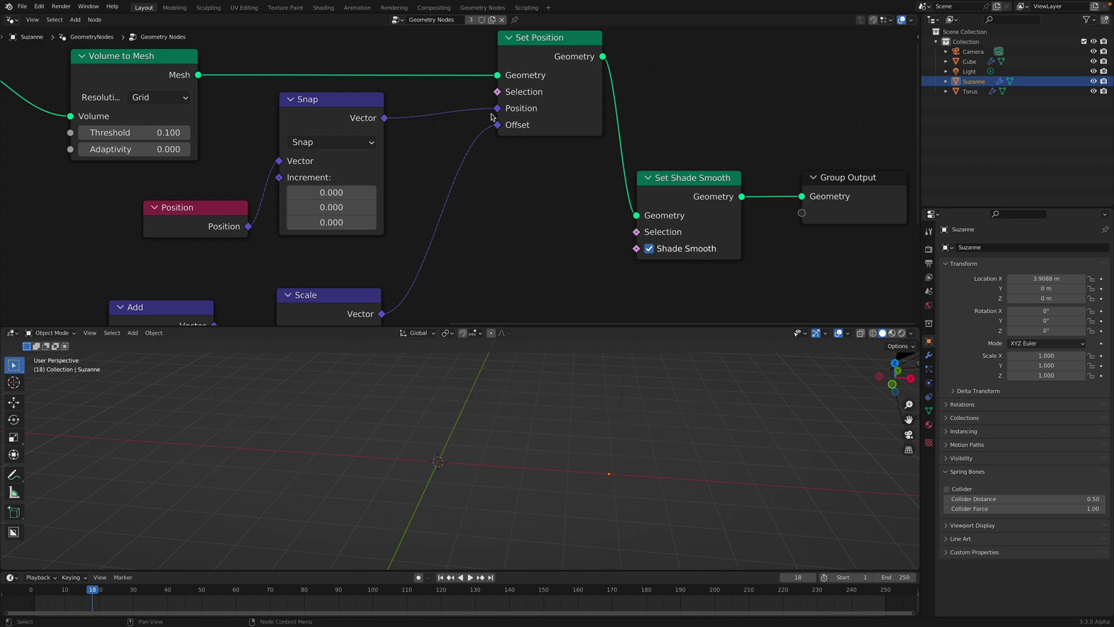
{"action": "mouse_move", "coordinate": [331, 193]}
{"action": "left_mouse_down", "text": "shift"}
{"action": "mouse_move", "coordinate": [347, 222]}
{"action": "mouse_move", "coordinate": [335, 192]}
{"action": "mouse_move", "coordinate": [347, 194]}
{"action": "left_mouse_up", "text": "shift"}
{"action": "middle_click_drag", "start_coordinate": [579, 197], "coordinate": [475, 194]}
{"action": "scroll", "coordinate": [474, 193], "scroll_direction": "down", "scroll_amount": 2}
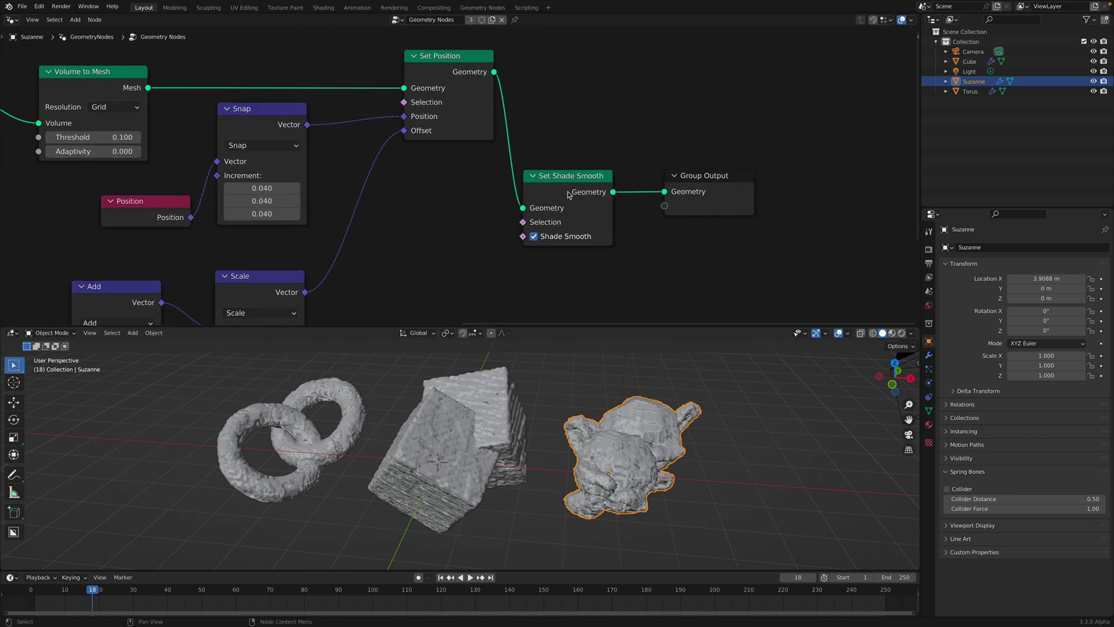
Disconnect the Scale vector from Set Position's Offset and set the Snap Increment to 0.18 on all axes
{"action": "left_click_drag", "start_coordinate": [569, 194], "coordinate": [583, 184]}
{"action": "left_click_drag", "start_coordinate": [404, 131], "coordinate": [349, 186]}
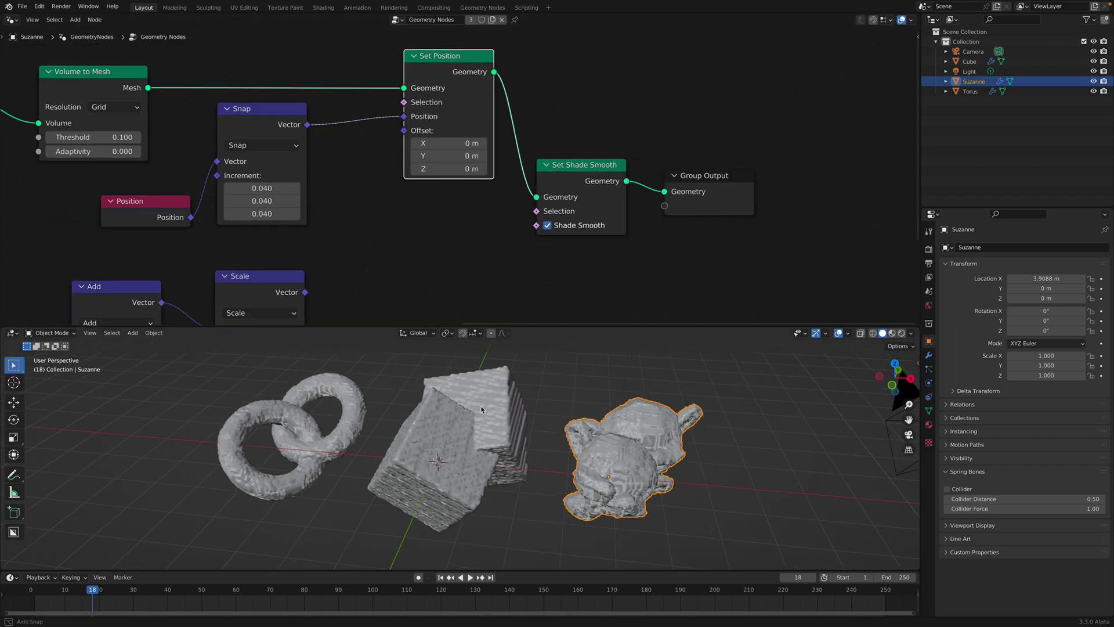
{"action": "scroll", "coordinate": [296, 207], "scroll_direction": "up", "scroll_amount": 1}
{"action": "left_click_drag", "start_coordinate": [246, 203], "coordinate": [275, 217]}
{"action": "middle_click_drag", "start_coordinate": [505, 456], "coordinate": [725, 407]}
Enable Cavity in the viewport shading options, inspect the blocky meshes, and save the file
{"action": "left_click", "coordinate": [910, 337]}
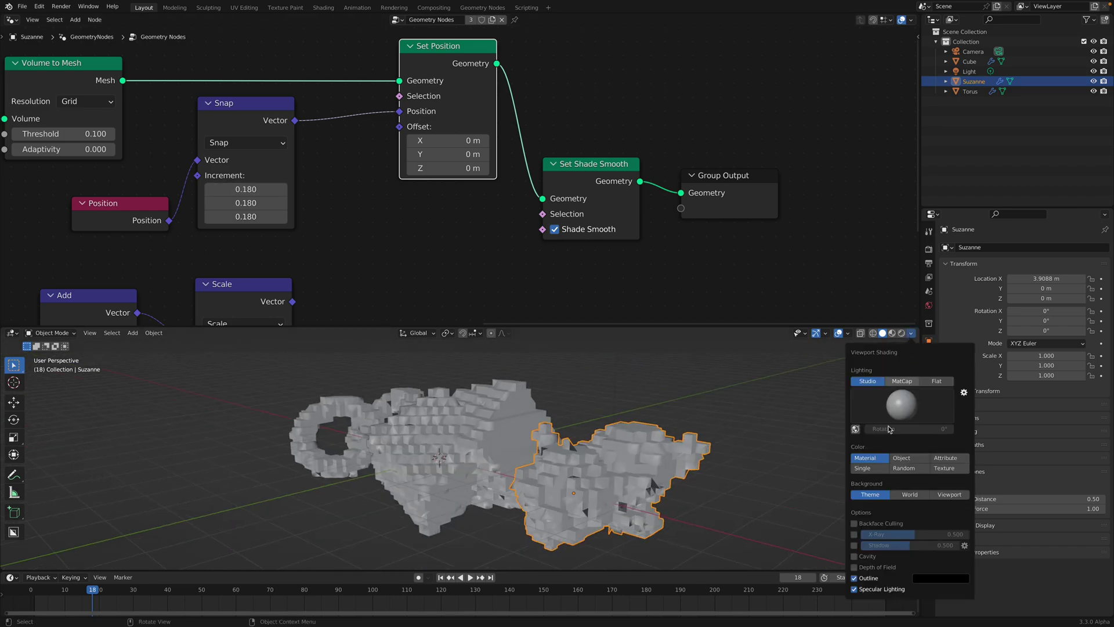
{"action": "left_click", "coordinate": [860, 557]}
{"action": "middle_click_drag", "start_coordinate": [735, 450], "coordinate": [516, 450]}
{"action": "key", "text": "ctrl+s"}
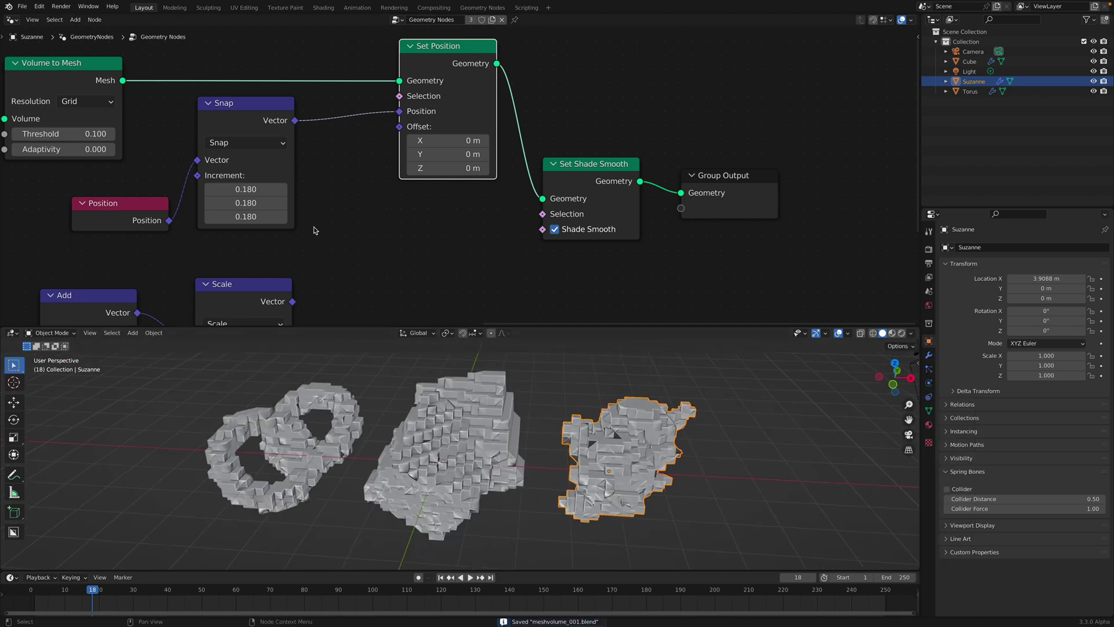
Disconnect the Snap node from Set Position's Position and reconnect the Scale vector to its Offset
{"action": "scroll", "coordinate": [307, 214], "scroll_direction": "down", "scroll_amount": 2}
{"action": "middle_click_drag", "start_coordinate": [280, 177], "coordinate": [310, 172]}
{"action": "left_click", "coordinate": [228, 198]}
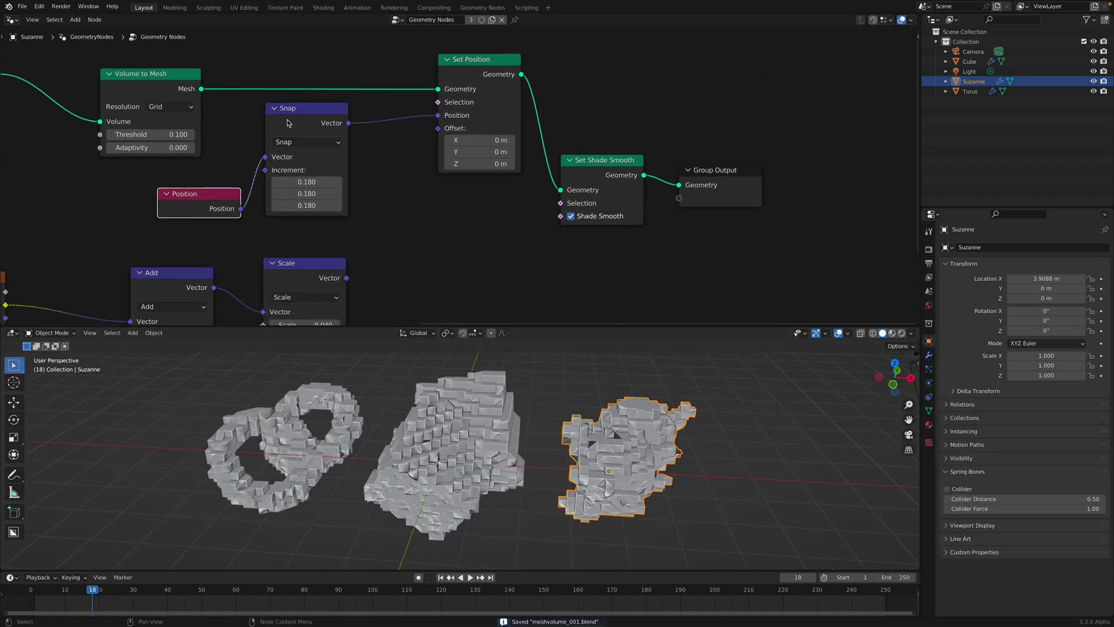
{"action": "left_click_drag", "start_coordinate": [440, 116], "coordinate": [417, 142]}
{"action": "left_click_drag", "start_coordinate": [348, 278], "coordinate": [442, 132]}
Enlarge the 3D viewport and check the meshes in wireframe before returning to solid shading
{"action": "middle_click_drag", "start_coordinate": [383, 200], "coordinate": [522, 157]}
{"action": "middle_click_drag", "start_coordinate": [541, 386], "coordinate": [691, 342]}
{"action": "left_click_drag", "start_coordinate": [689, 326], "coordinate": [685, 234]}
{"action": "mouse_move", "coordinate": [612, 330]}
{"action": "middle_mouse_down"}
{"action": "mouse_move", "coordinate": [637, 351]}
{"action": "mouse_move", "coordinate": [575, 359]}
{"action": "mouse_move", "coordinate": [589, 356]}
{"action": "middle_mouse_up"}
{"action": "key", "text": "z"}
{"action": "left_click", "coordinate": [556, 358]}
{"action": "key", "text": "z"}
{"action": "left_click", "coordinate": [622, 363]}
Insert a Set Material node between Set Shade Smooth and Group Output and assign the material named Material
{"action": "scroll", "coordinate": [870, 96], "scroll_direction": "down", "scroll_amount": 2}
{"action": "middle_click_drag", "start_coordinate": [894, 89], "coordinate": [628, 111]}
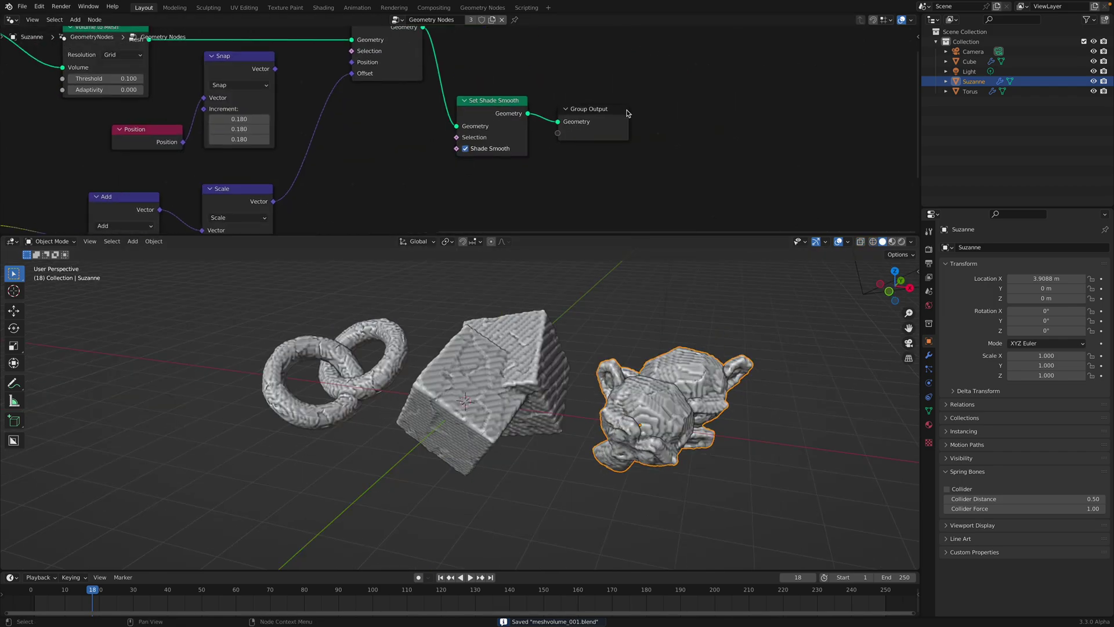
{"action": "left_click_drag", "start_coordinate": [590, 105], "coordinate": [692, 115]}
{"action": "key", "text": "shift+a"}
{"action": "left_click", "coordinate": [602, 103]}
{"action": "type", "text": "set"}
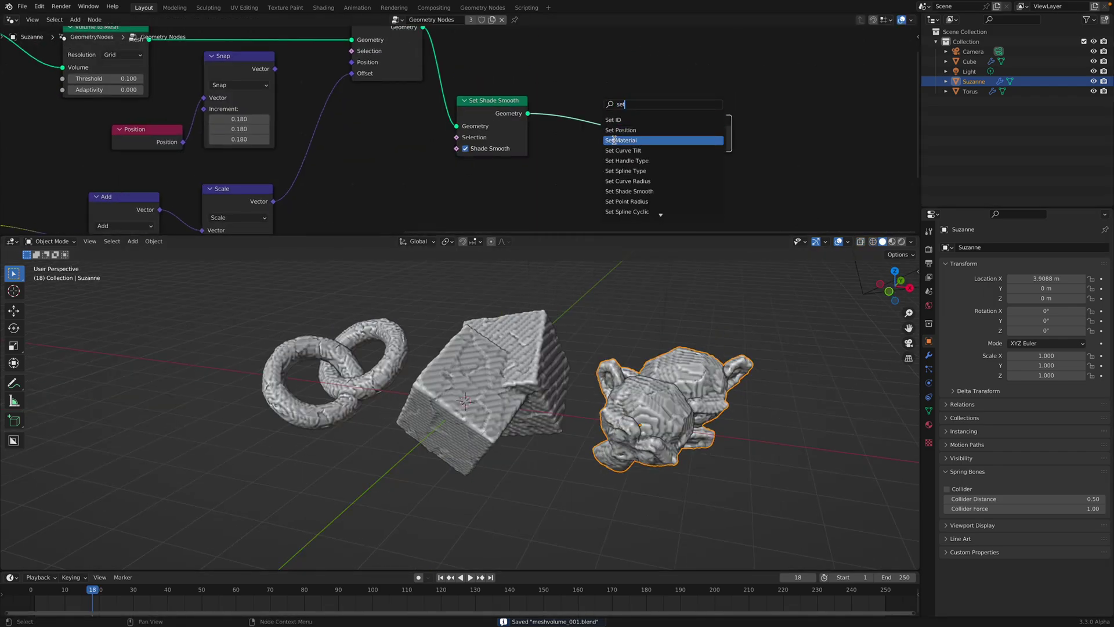
{"action": "left_click", "coordinate": [614, 143]}
{"action": "left_click", "coordinate": [598, 139]}
{"action": "left_click", "coordinate": [615, 151]}
{"action": "left_click", "coordinate": [615, 165]}
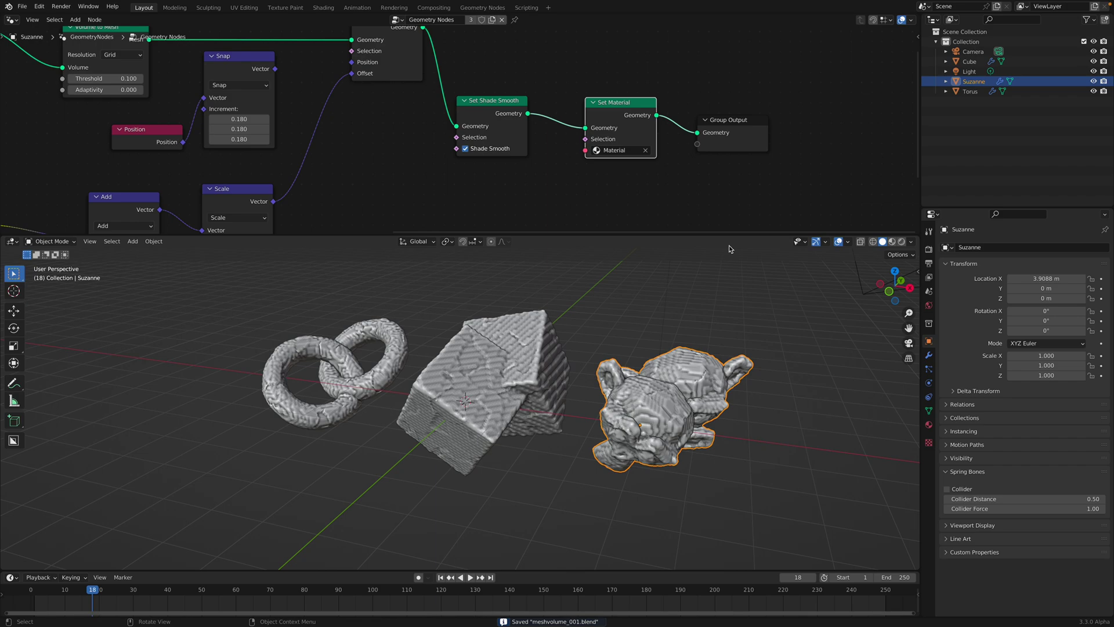
Assign the third chocolate material from the Sanctus Library's Food category to the monkey object
{"action": "left_click_drag", "start_coordinate": [729, 234], "coordinate": [728, 180]}
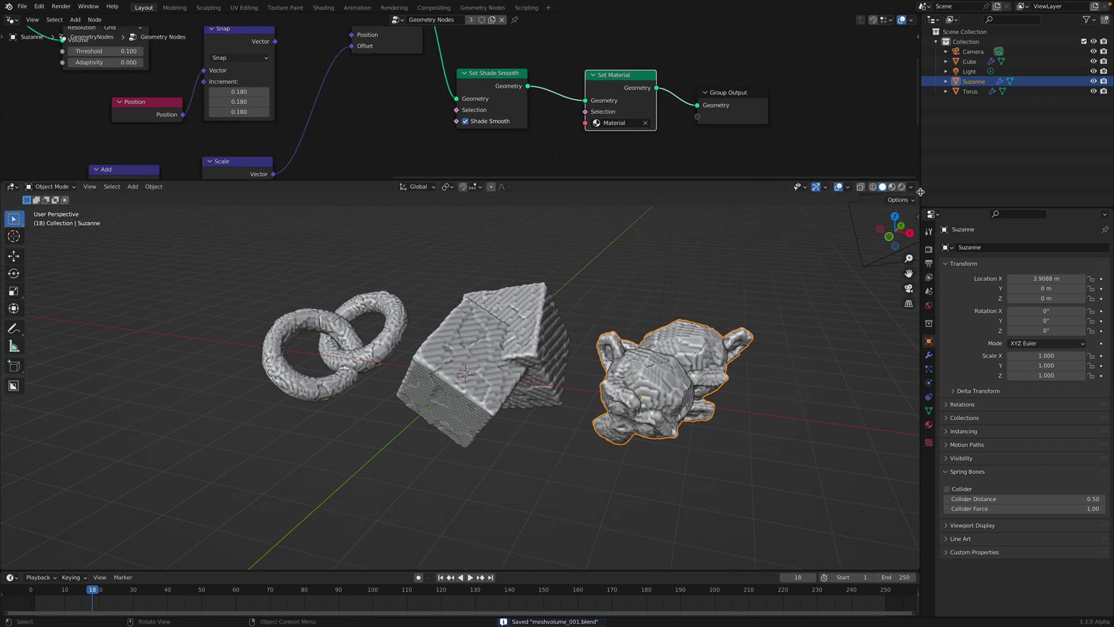
{"action": "left_click_drag", "start_coordinate": [918, 184], "coordinate": [760, 204]}
{"action": "left_click", "coordinate": [918, 216]}
{"action": "scroll", "coordinate": [913, 568], "scroll_direction": "down", "scroll_amount": 3}
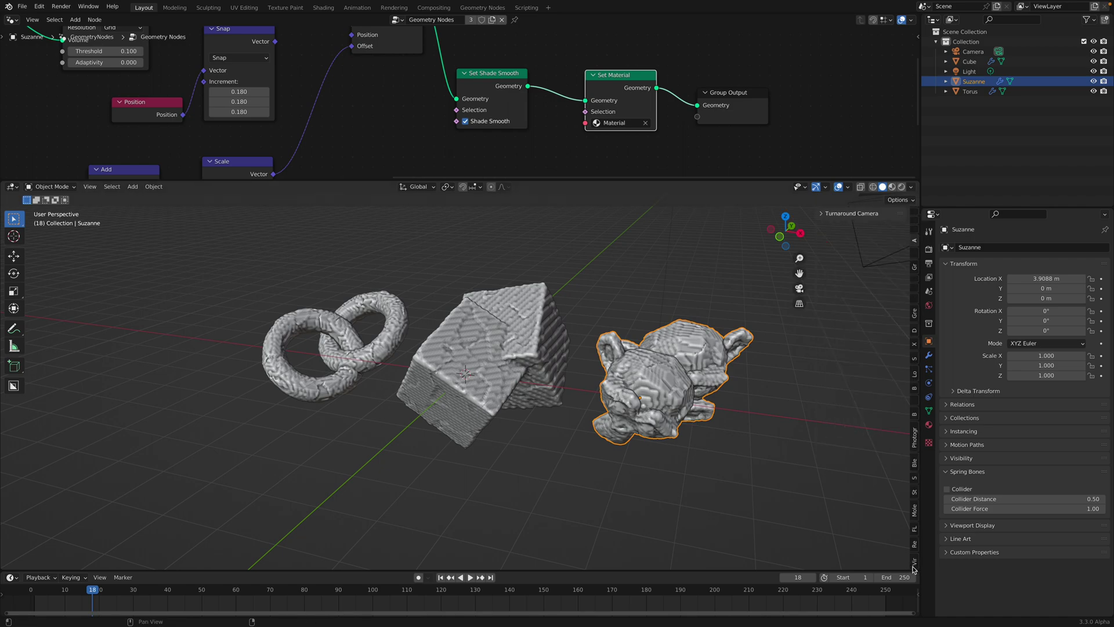
{"action": "scroll", "coordinate": [915, 561], "scroll_direction": "up", "scroll_amount": 4}
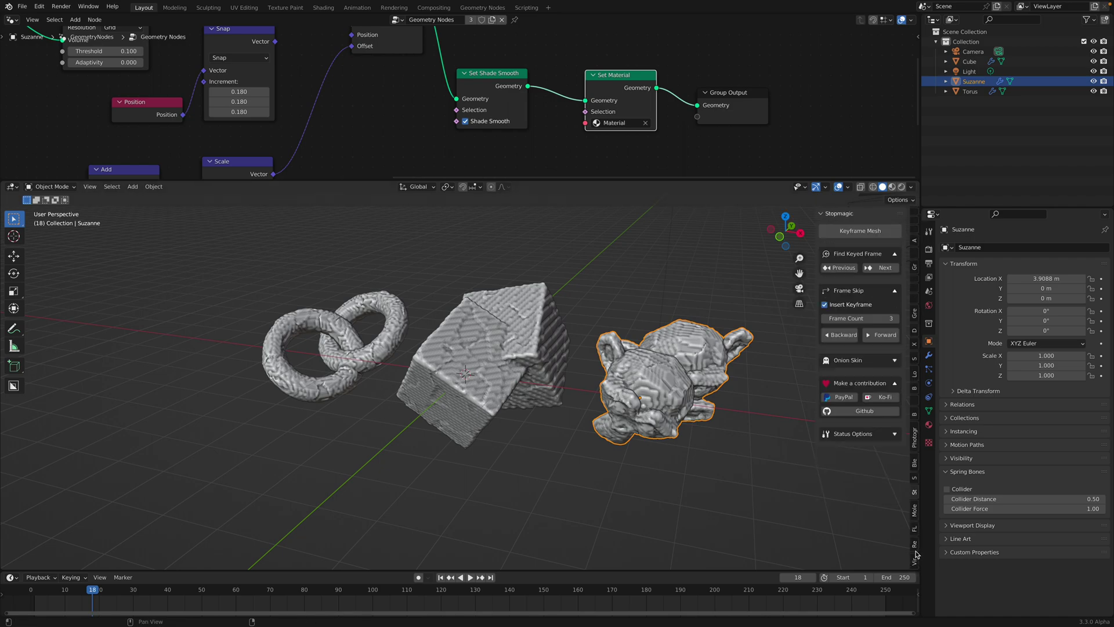
{"action": "scroll", "coordinate": [915, 554], "scroll_direction": "up", "scroll_amount": 2}
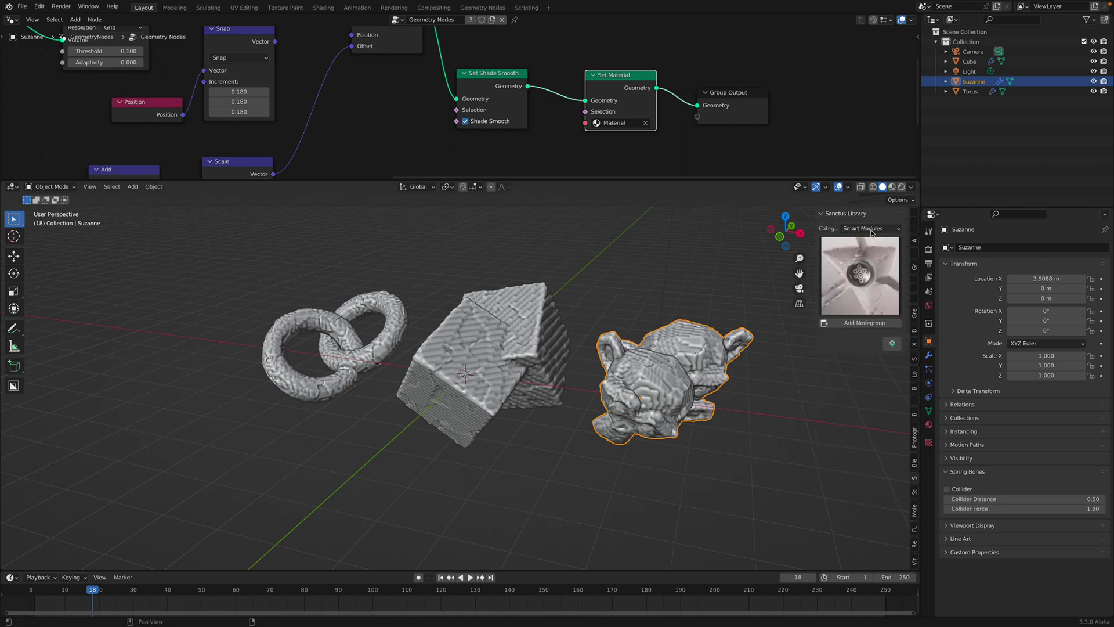
{"action": "left_click", "coordinate": [872, 230]}
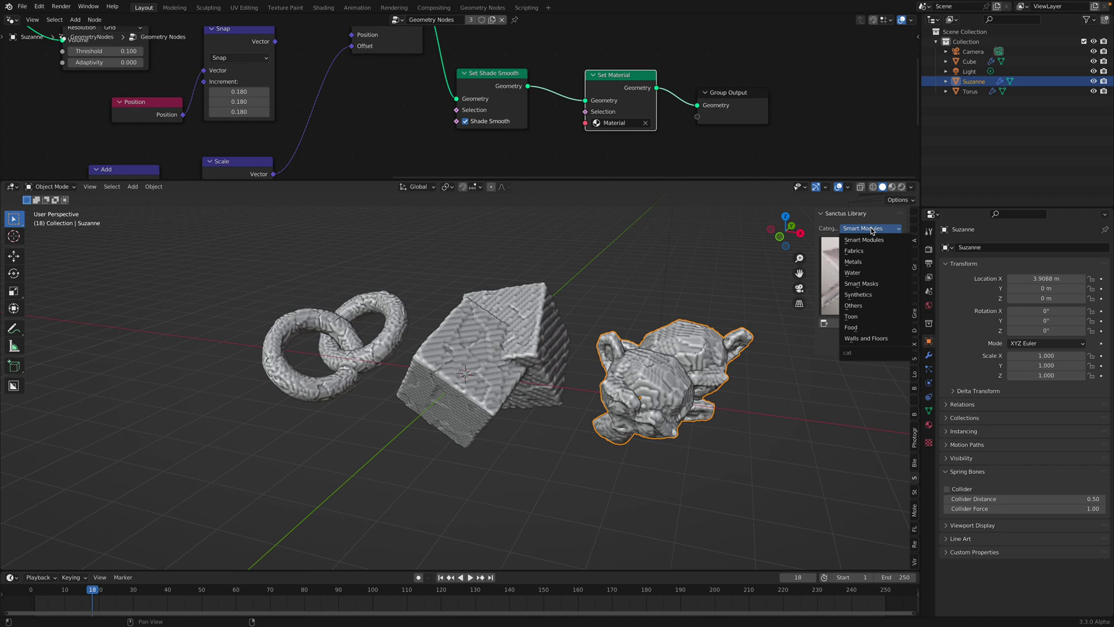
{"action": "left_click", "coordinate": [874, 328]}
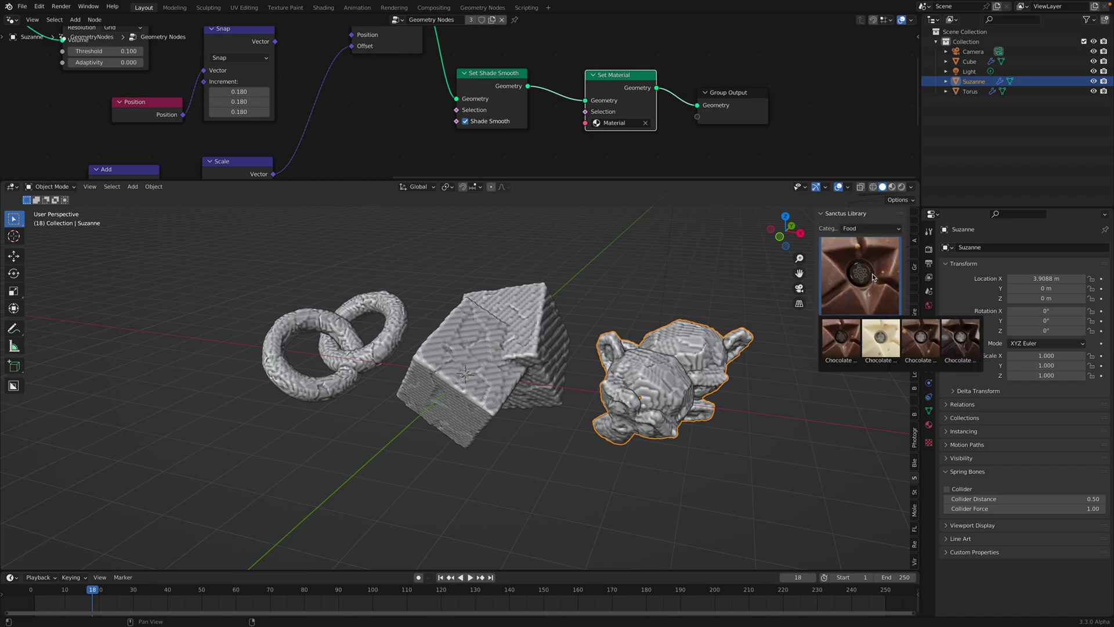
{"action": "left_click", "coordinate": [919, 336]}
{"action": "left_click", "coordinate": [865, 326]}
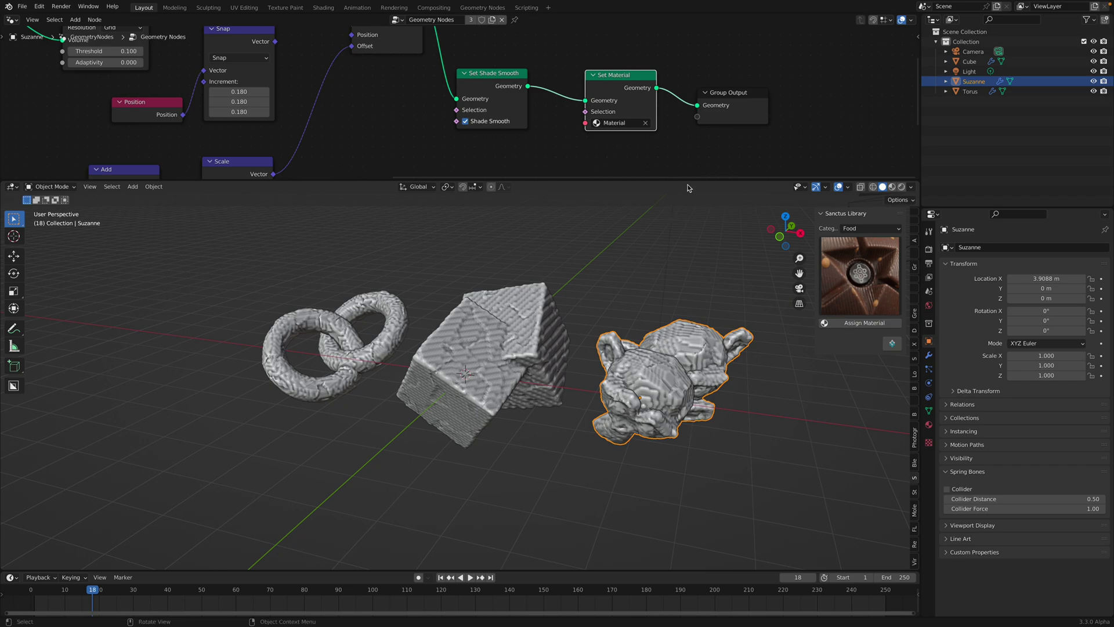
Set the Set Material node's material to chocolate_03, deselect the monkey, and save the file
{"action": "left_click", "coordinate": [616, 123]}
{"action": "left_click", "coordinate": [624, 138]}
{"action": "middle_click_drag", "start_coordinate": [626, 273], "coordinate": [637, 291]}
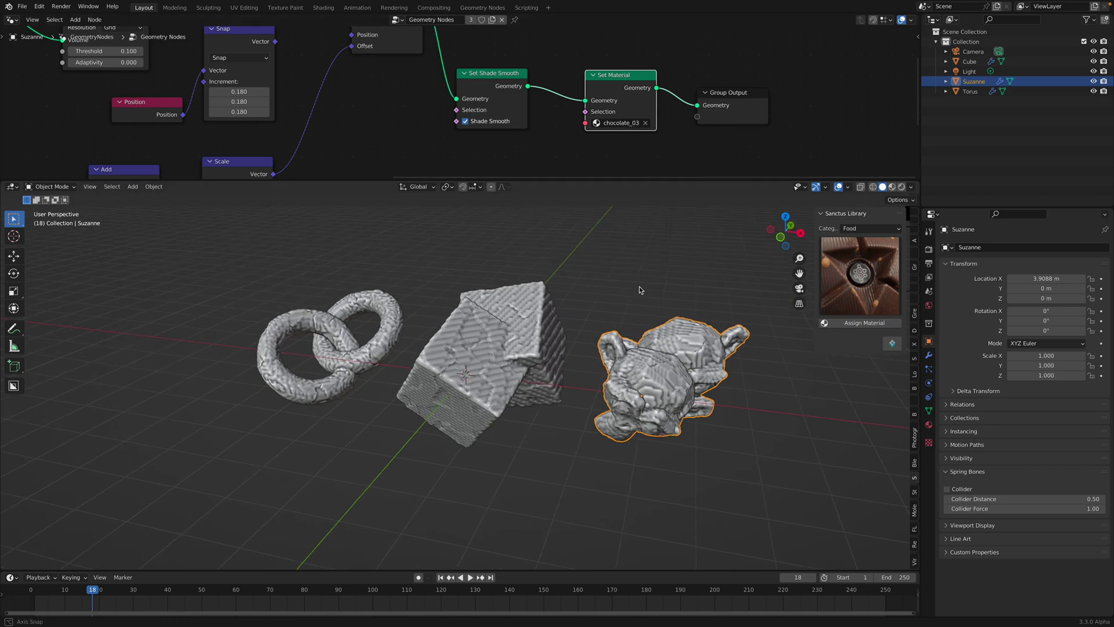
{"action": "left_click", "coordinate": [637, 291]}
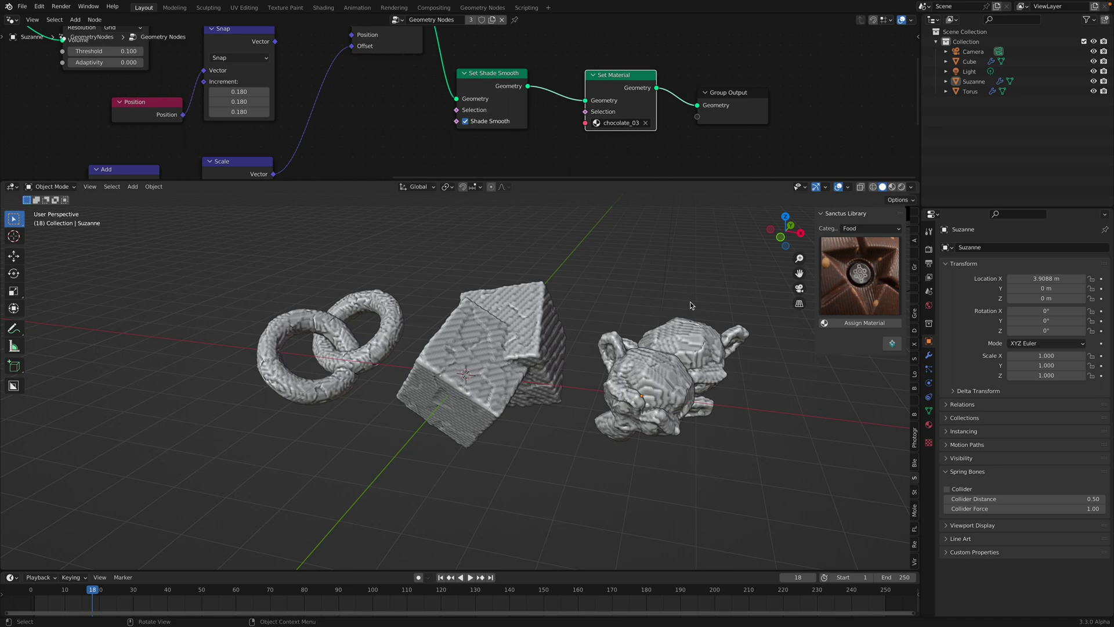
{"action": "key", "text": "ctrl+s"}
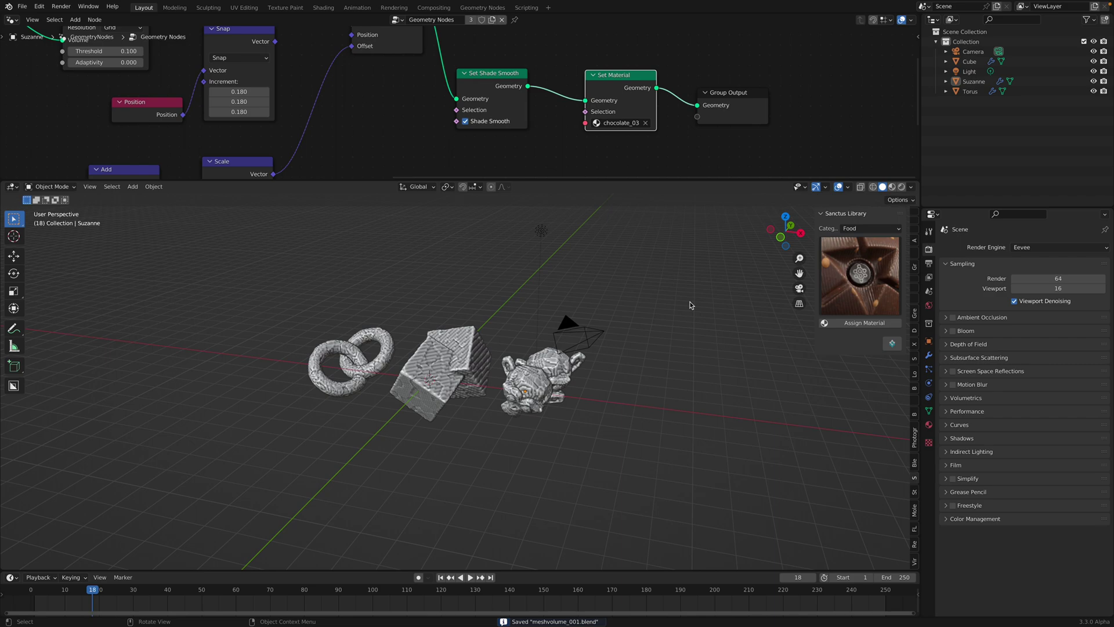
Set the render engine to Cycles and show the 3D viewport in rendered shading
{"action": "left_click", "coordinate": [1026, 248]}
{"action": "left_click", "coordinate": [1023, 280]}
{"action": "scroll", "coordinate": [755, 261], "scroll_direction": "up", "scroll_amount": 3}
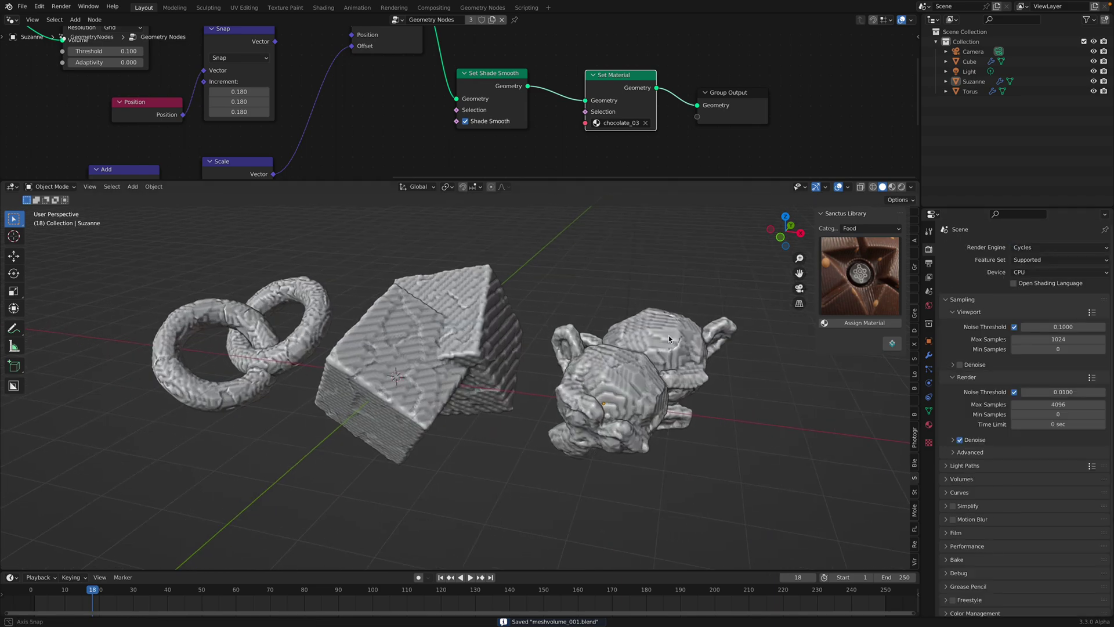
{"action": "left_click", "coordinate": [901, 187]}
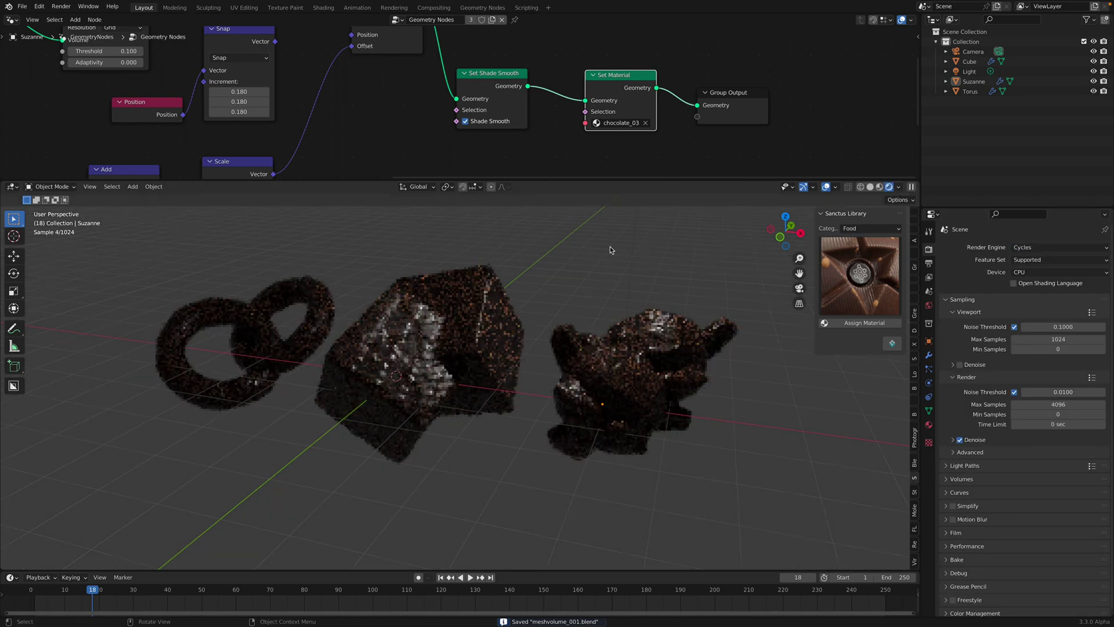
Add a Sun light to the scene and tilt it with a free trackball rotation
{"action": "key", "text": "shift+a"}
{"action": "mouse_move", "coordinate": [610, 250]}
{"action": "left_click", "coordinate": [647, 389]}
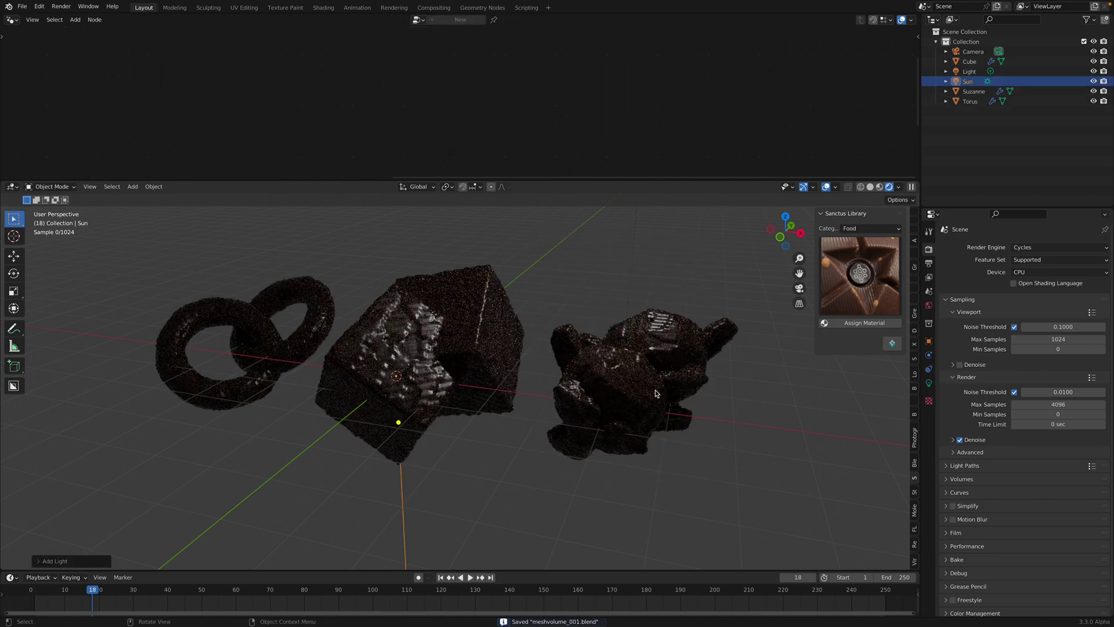
{"action": "key", "text": "r"}
{"action": "key", "text": "r"}
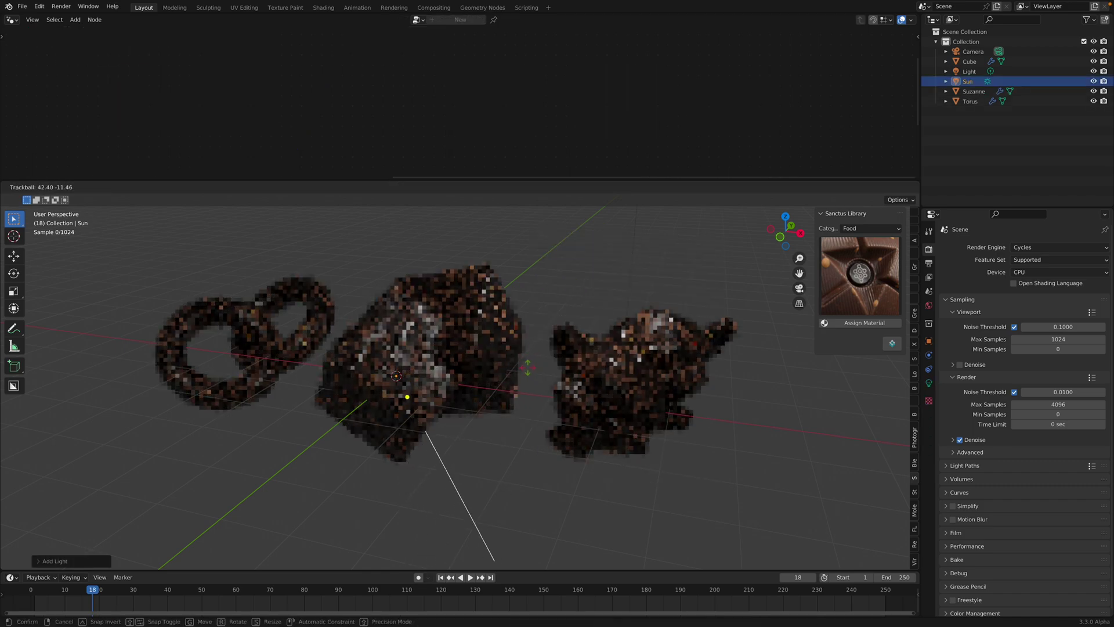
{"action": "left_click", "coordinate": [526, 347]}
Move the Sun light over to the linked rings, deselect it, and save the file
{"action": "key", "text": "g"}
{"action": "left_click", "coordinate": [425, 289]}
{"action": "left_click", "coordinate": [560, 247]}
{"action": "key", "text": "ctrl+s"}
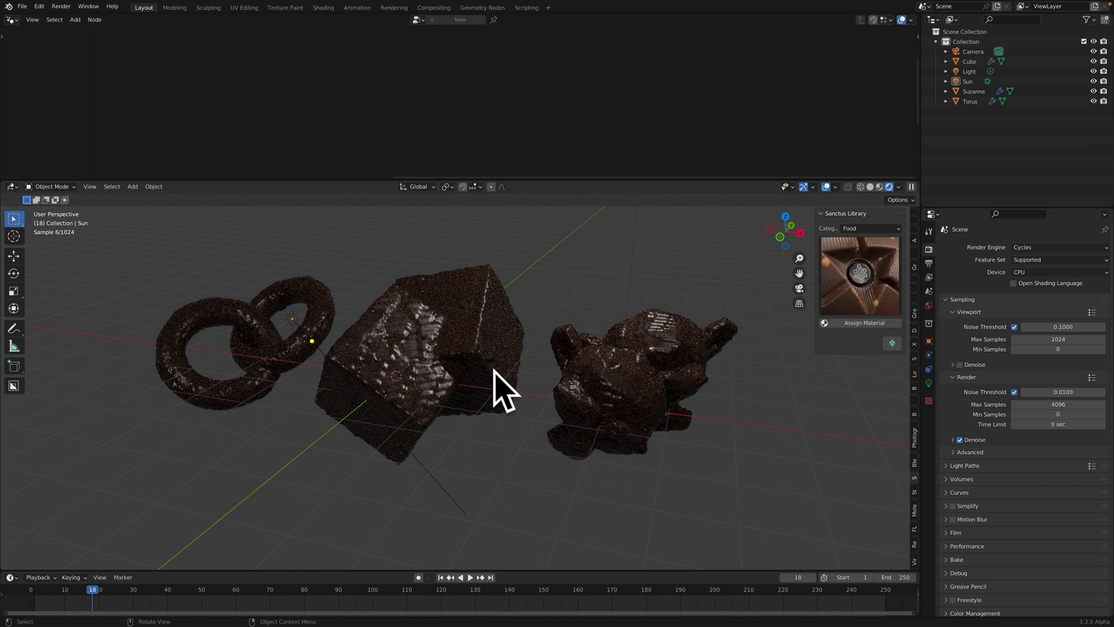
Return the viewport to solid shading and inspect the UV Maps of the torus and monkey meshes
{"action": "left_click", "coordinate": [870, 187]}
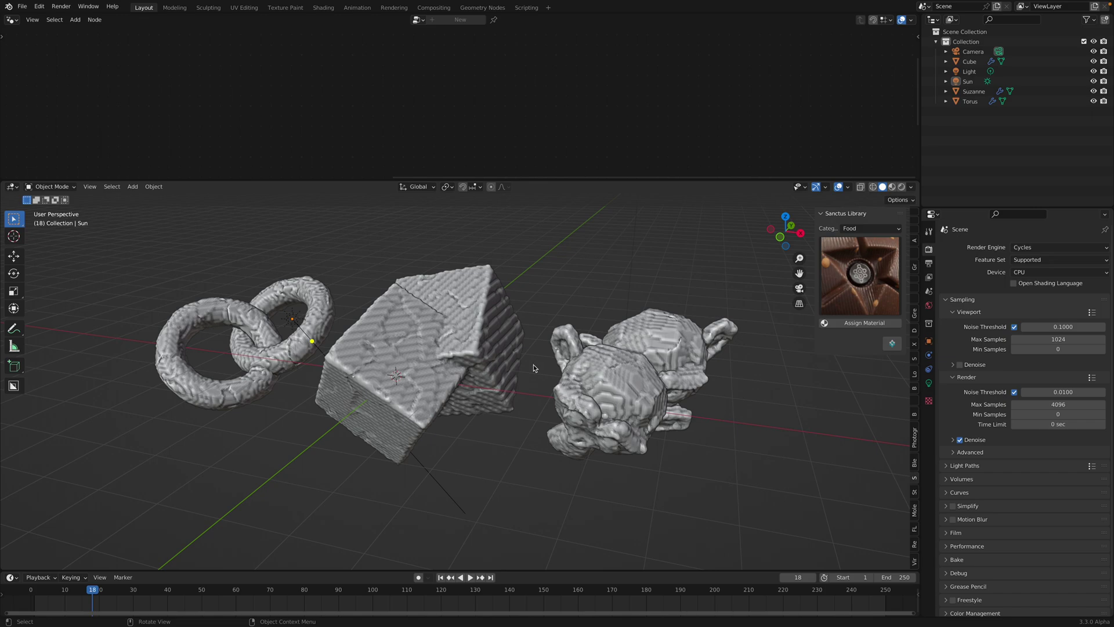
{"action": "left_click", "coordinate": [595, 388]}
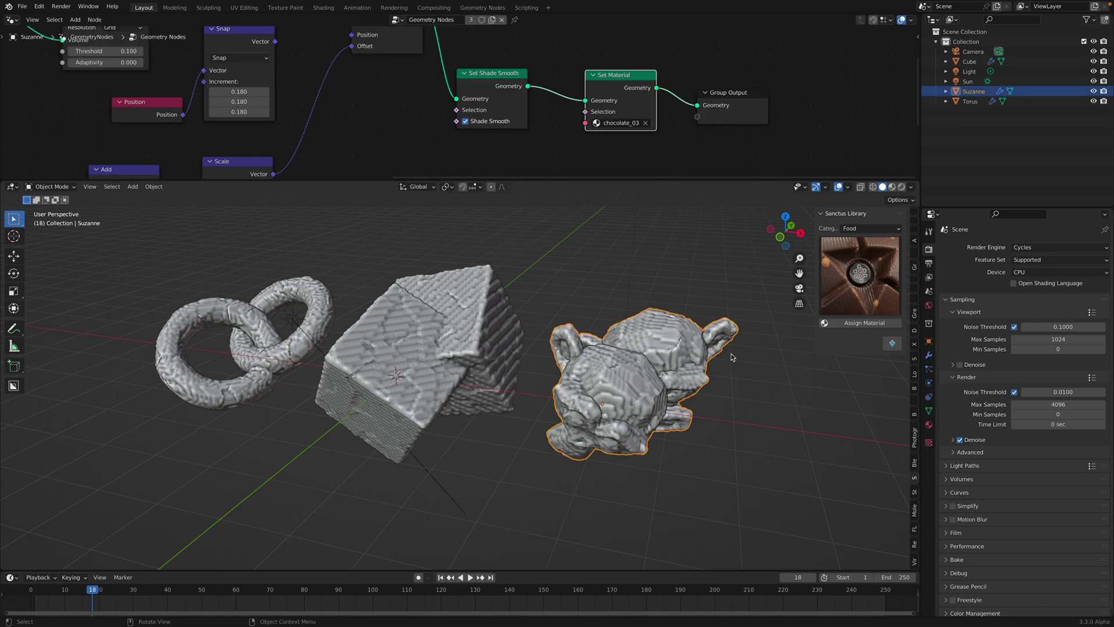
{"action": "left_click", "coordinate": [420, 339]}
{"action": "left_click", "coordinate": [628, 389]}
{"action": "left_click", "coordinate": [476, 348]}
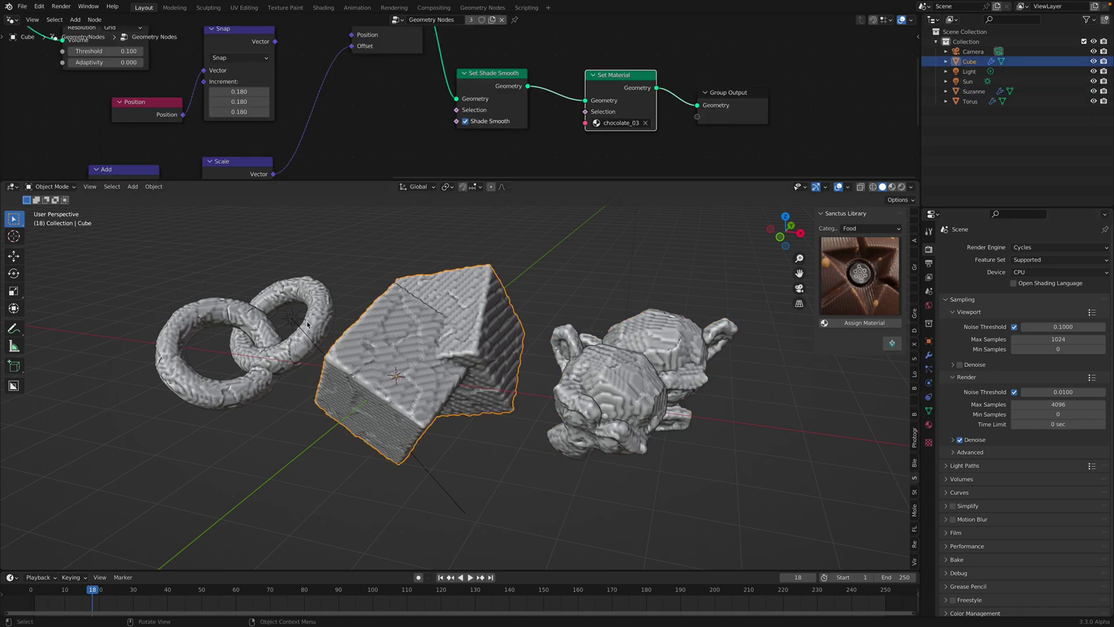
{"action": "left_click", "coordinate": [313, 306]}
{"action": "left_click", "coordinate": [928, 411]}
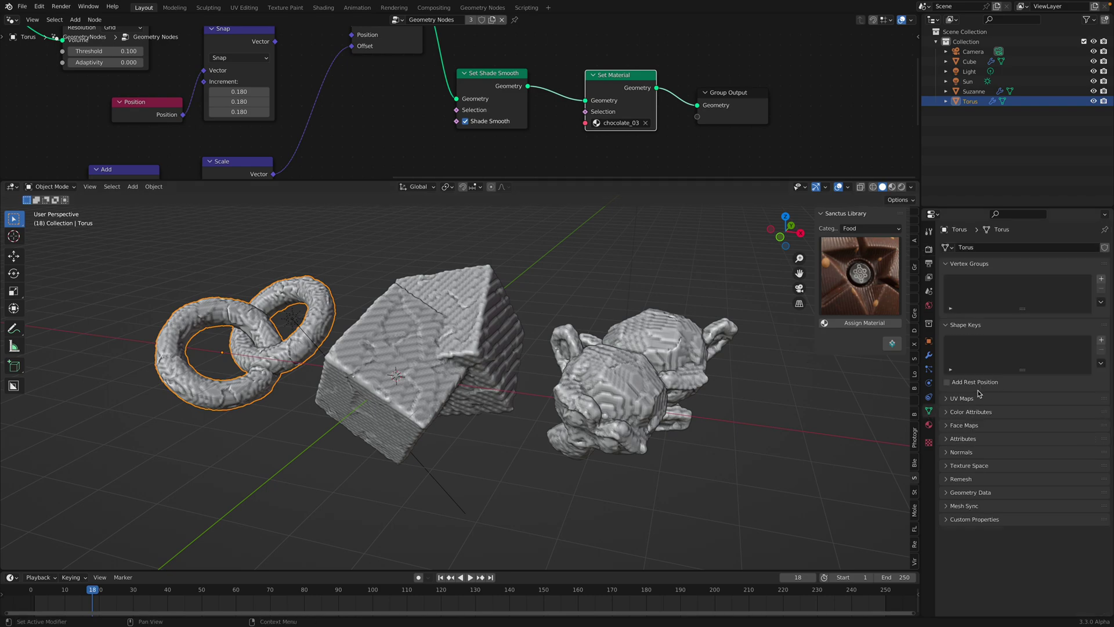
{"action": "left_click", "coordinate": [972, 399]}
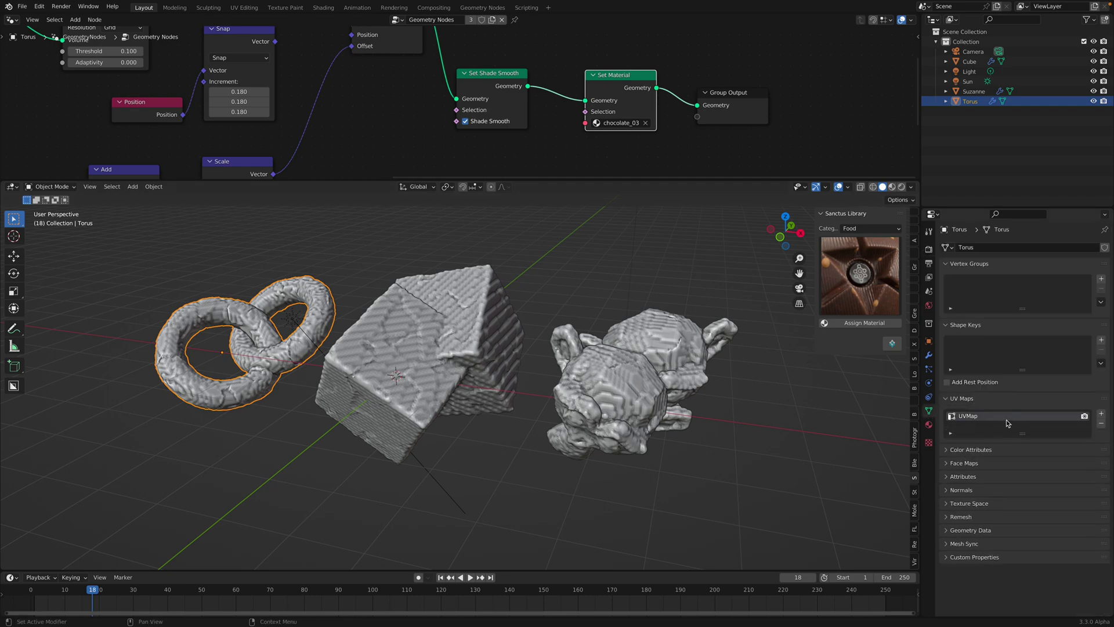
{"action": "left_click", "coordinate": [622, 368]}
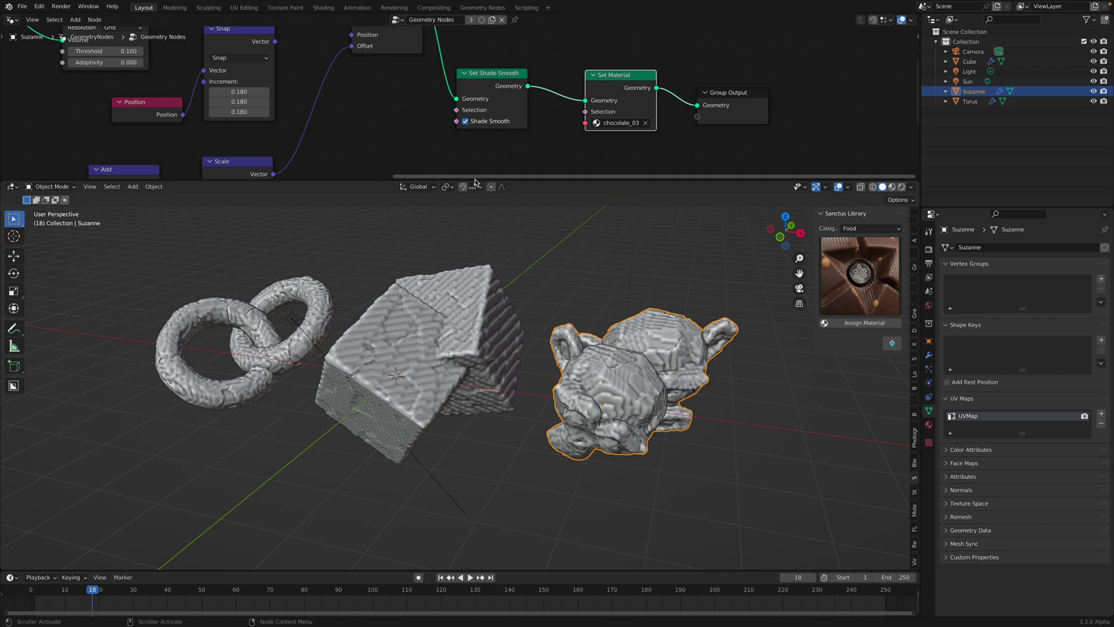
Review the node chain from Mesh to Volume through Volume to Mesh to Group Output, and save the file
{"action": "left_click_drag", "start_coordinate": [476, 180], "coordinate": [475, 263]}
{"action": "scroll", "coordinate": [290, 151], "scroll_direction": "down", "scroll_amount": 4}
{"action": "middle_click_drag", "start_coordinate": [195, 115], "coordinate": [423, 120]}
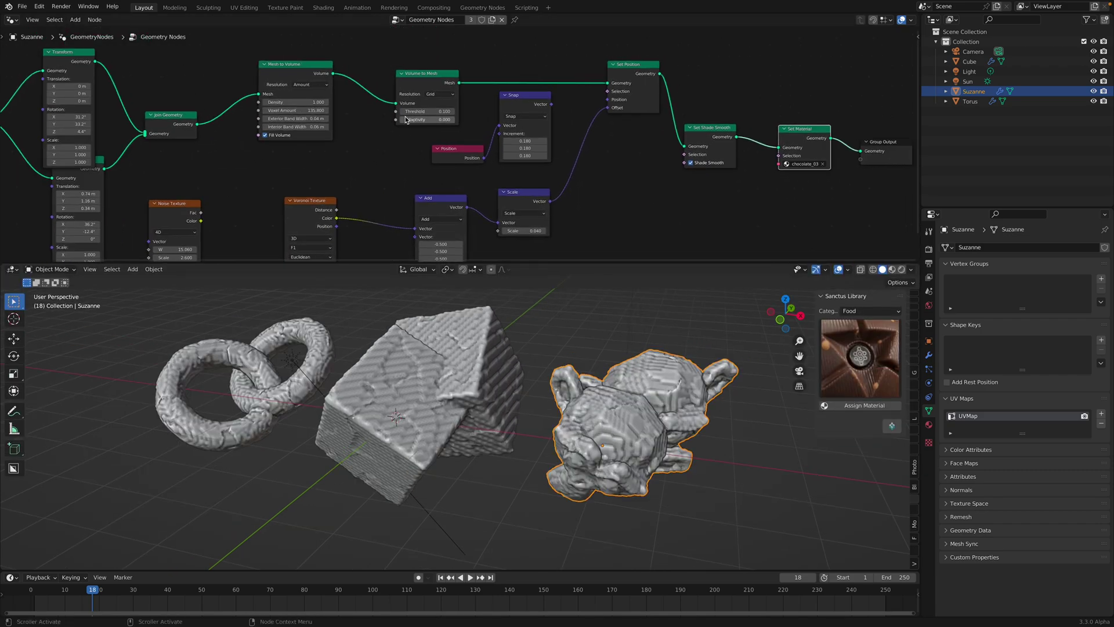
{"action": "scroll", "coordinate": [389, 114], "scroll_direction": "up", "scroll_amount": 4}
{"action": "scroll", "coordinate": [442, 130], "scroll_direction": "down", "scroll_amount": 2}
{"action": "left_click_drag", "start_coordinate": [420, 59], "coordinate": [407, 50]}
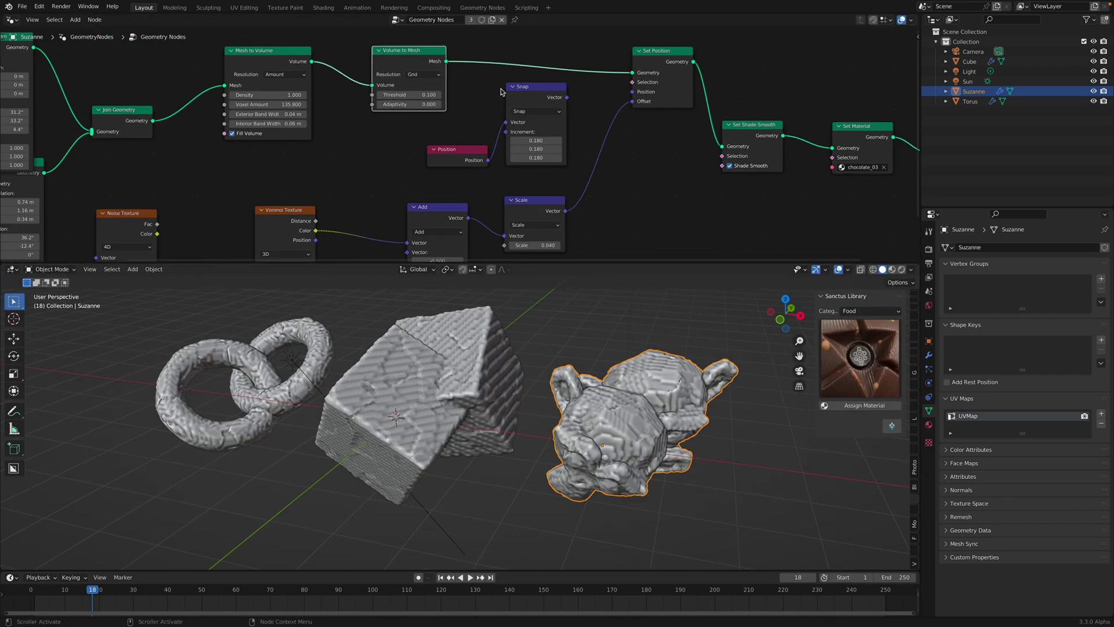
{"action": "middle_click_drag", "start_coordinate": [578, 107], "coordinate": [430, 105]}
{"action": "scroll", "coordinate": [431, 105], "scroll_direction": "down", "scroll_amount": 1}
{"action": "left_click_drag", "start_coordinate": [573, 261], "coordinate": [569, 206]}
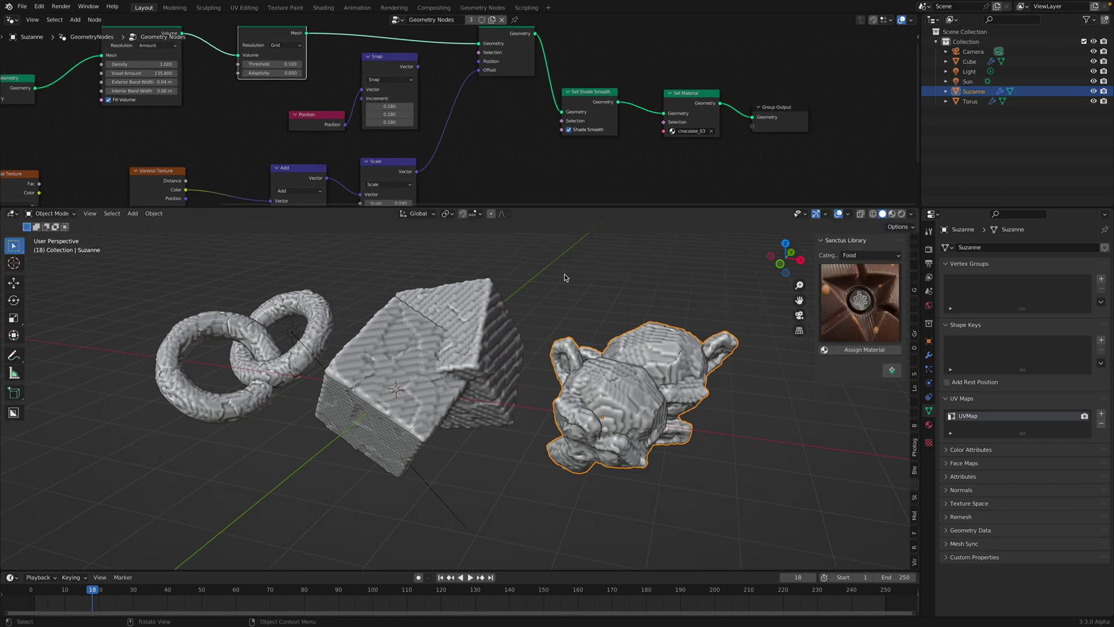
{"action": "key", "text": "ctrl+s"}
{"action": "scroll", "coordinate": [566, 295], "scroll_direction": "down", "scroll_amount": 2}
{"action": "middle_click_drag", "start_coordinate": [567, 296], "coordinate": [483, 388]}
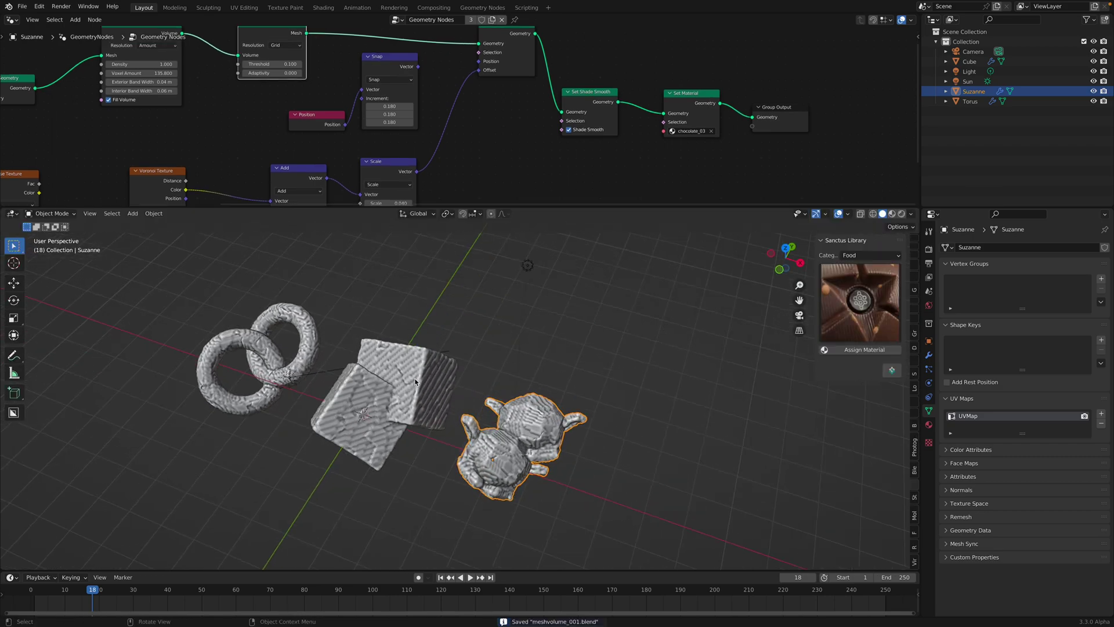
Try adding a UV Unwrap node below the Set Material node and delete it again
{"action": "left_click", "coordinate": [413, 379]}
{"action": "left_click", "coordinate": [500, 440], "text": "shift"}
{"action": "middle_click_drag", "start_coordinate": [732, 148], "coordinate": [553, 108]}
{"action": "key", "text": "shift+a"}
{"action": "left_click", "coordinate": [560, 154]}
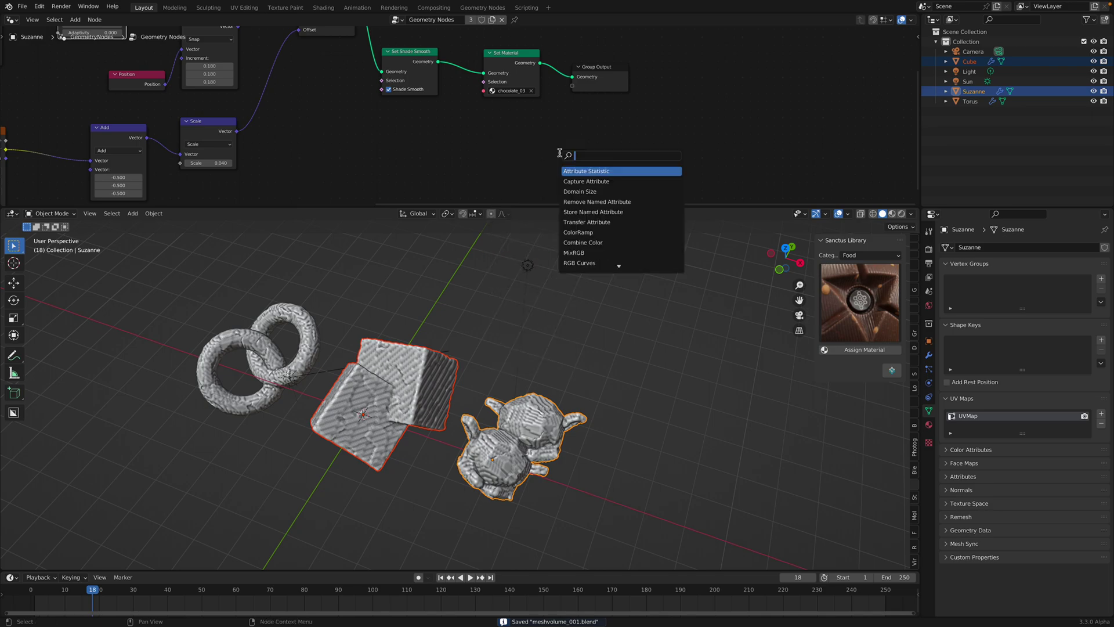
{"action": "type", "text": "unwra"}
{"action": "key", "text": "Return"}
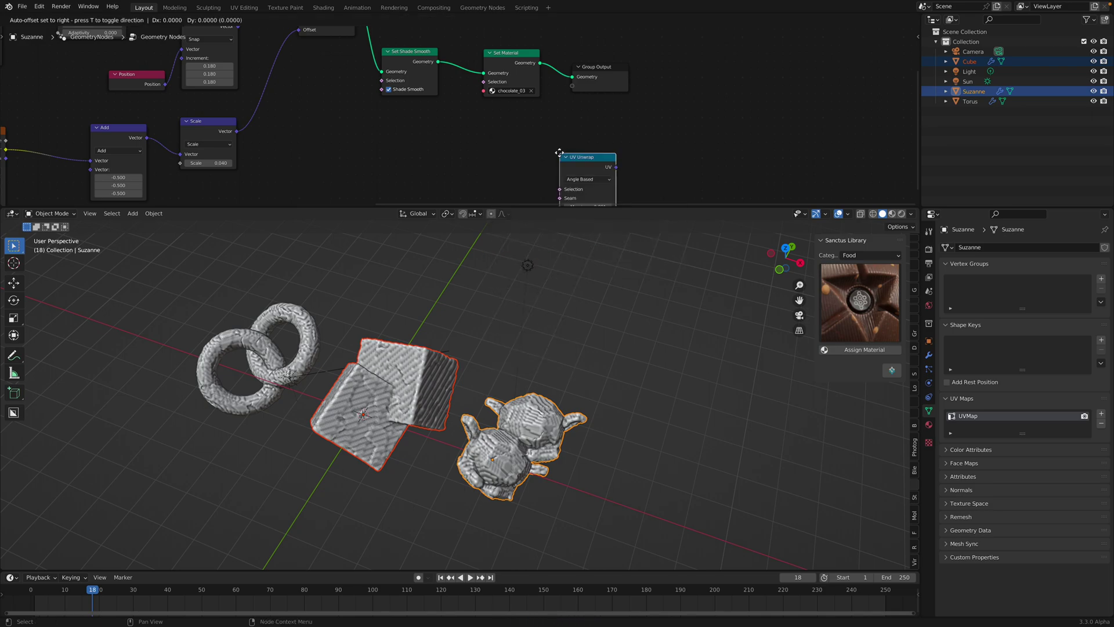
{"action": "left_click", "coordinate": [571, 139]}
{"action": "middle_click_drag", "start_coordinate": [505, 148], "coordinate": [542, 132]}
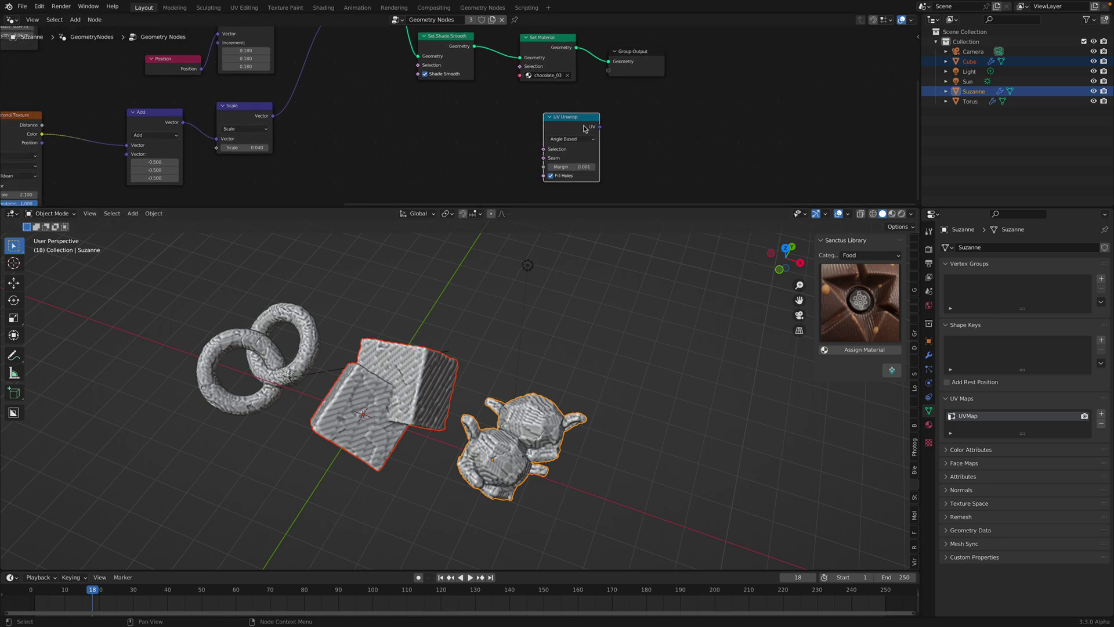
{"action": "left_click_drag", "start_coordinate": [575, 124], "coordinate": [566, 125]}
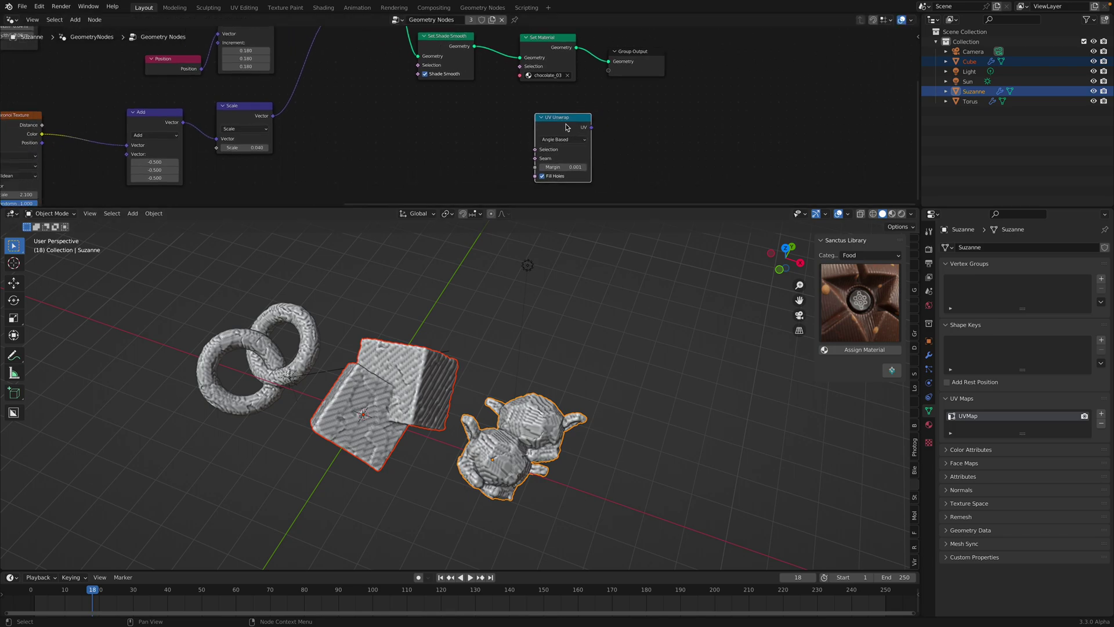
{"action": "key", "text": "x"}
Save the file and duplicate the monkey, cube and torus together, moving the copies along the Y axis
{"action": "key", "text": "ctrl+s"}
{"action": "middle_click_drag", "start_coordinate": [521, 430], "coordinate": [511, 408]}
{"action": "left_click", "coordinate": [511, 408]}
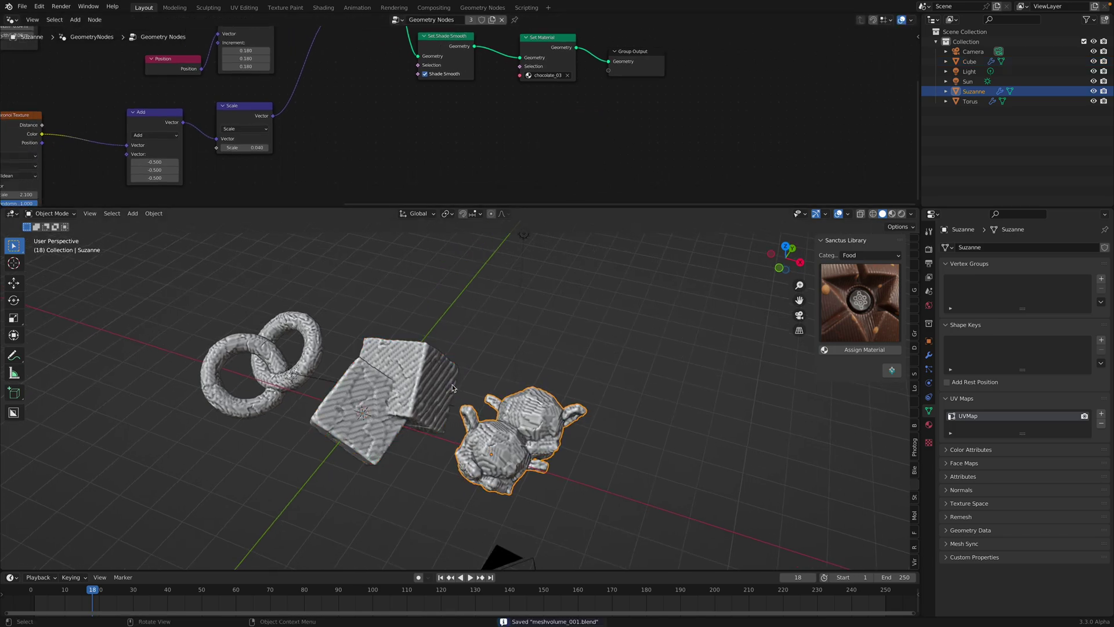
{"action": "left_click", "coordinate": [432, 369], "text": "shift"}
{"action": "middle_click_drag", "start_coordinate": [432, 369], "coordinate": [350, 416], "text": "shift"}
{"action": "left_click", "coordinate": [426, 396], "text": "shift"}
{"action": "left_click", "coordinate": [426, 397], "text": "shift"}
{"action": "left_click", "coordinate": [312, 380], "text": "shift"}
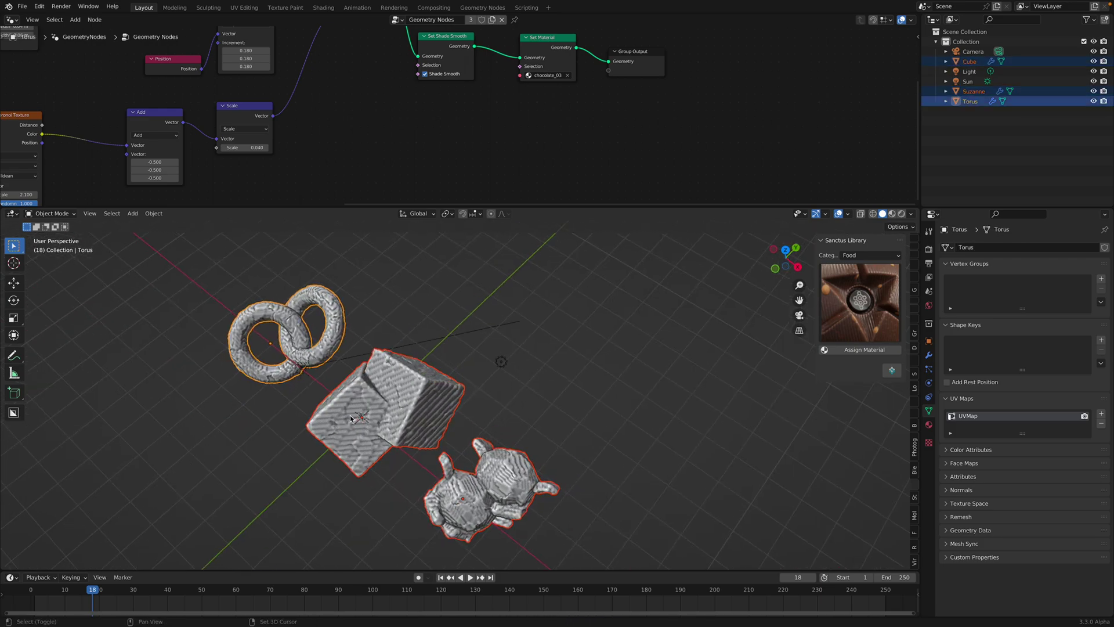
{"action": "key", "text": "shift+d"}
{"action": "key", "text": "y"}
{"action": "left_click", "coordinate": [522, 264]}
{"action": "middle_click_drag", "start_coordinate": [522, 264], "coordinate": [497, 340], "text": "shift"}
{"action": "middle_click_drag", "start_coordinate": [497, 339], "coordinate": [522, 323]}
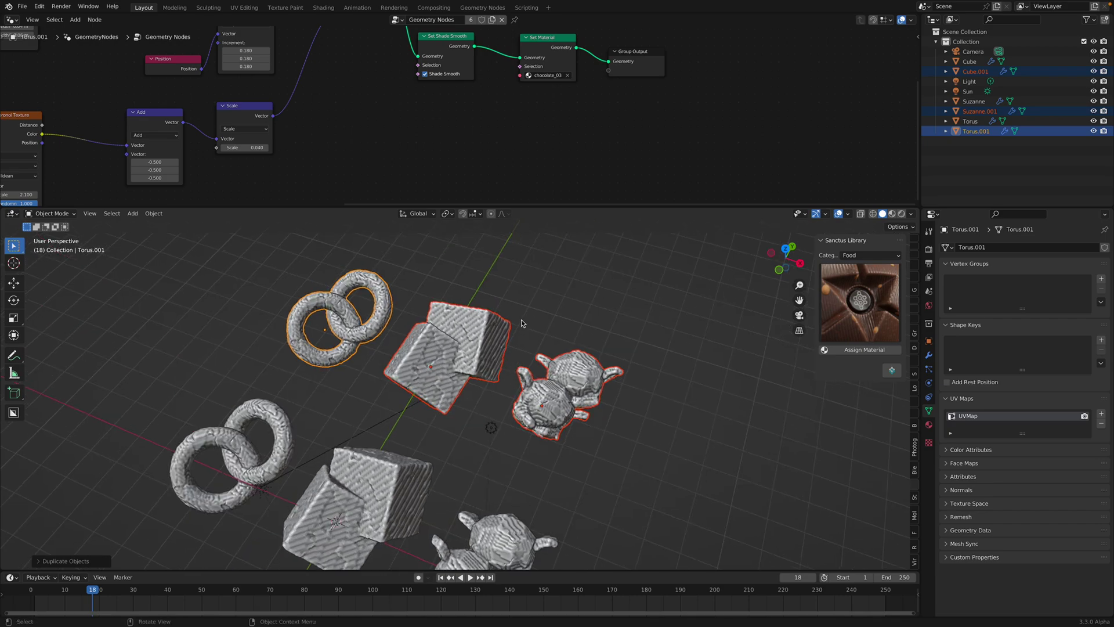
Convert the three duplicated objects to real meshes and select all their geometry in Edit Mode before returning to Object Mode
{"action": "right_click", "coordinate": [522, 323]}
{"action": "mouse_move", "coordinate": [519, 366]}
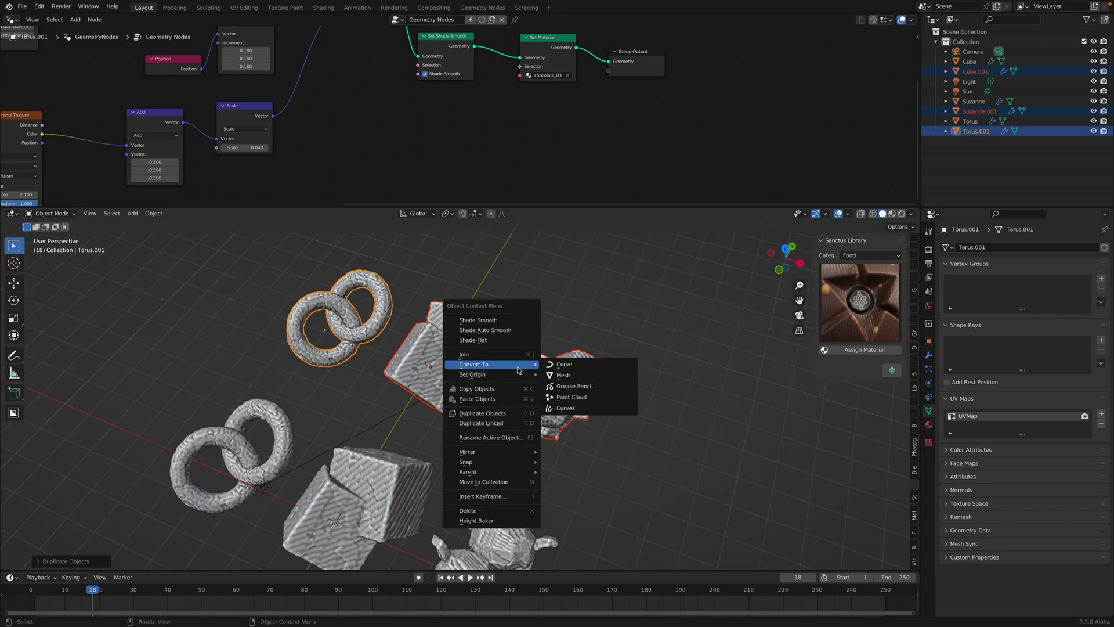
{"action": "left_click", "coordinate": [569, 376]}
{"action": "middle_click_drag", "start_coordinate": [543, 354], "coordinate": [547, 344]}
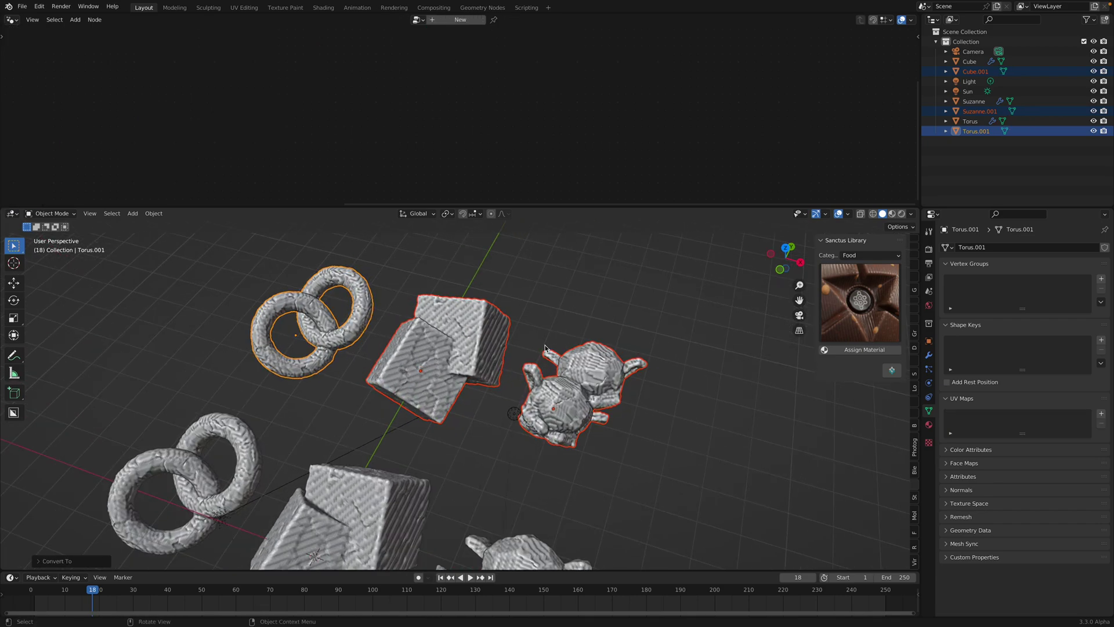
{"action": "key", "text": "Tab"}
{"action": "key", "text": "a"}
{"action": "key", "text": "Tab"}
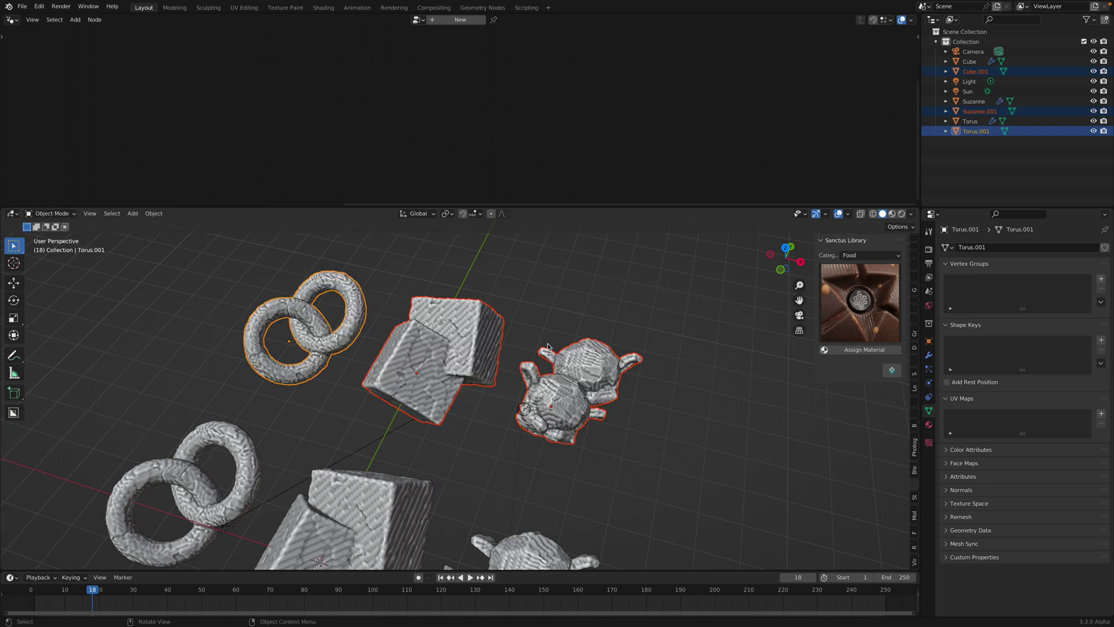
Unwrap all geometry of the duplicated torus, cube and monkey in Edit Mode, and return to Object Mode
{"action": "key", "text": "Tab"}
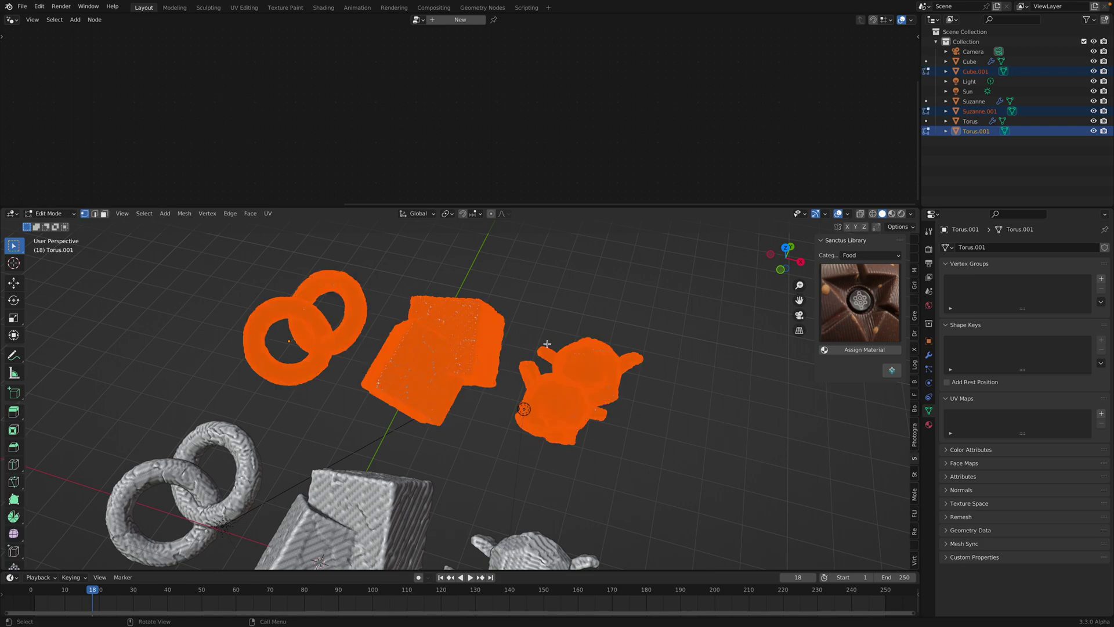
{"action": "key", "text": "ctrl+Up"}
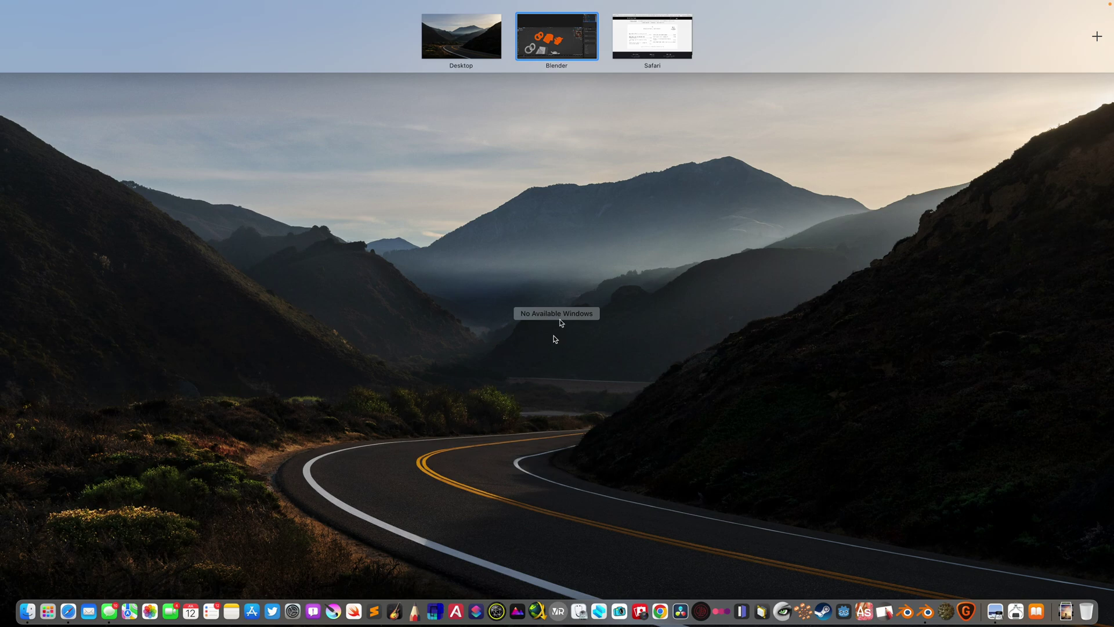
{"action": "left_click", "coordinate": [545, 56]}
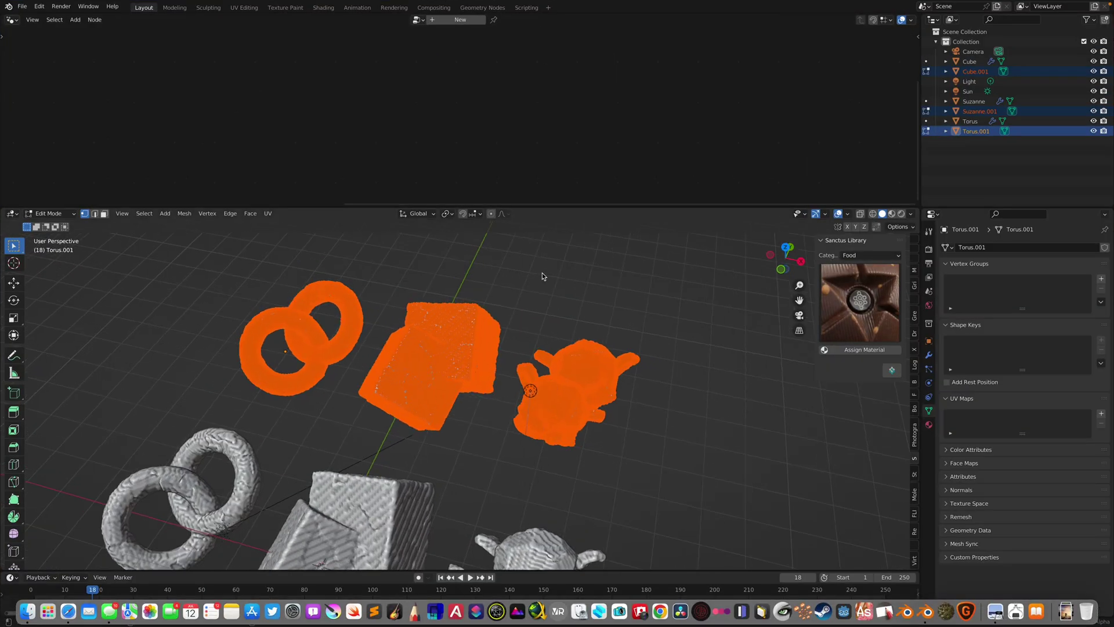
{"action": "key", "text": "F3"}
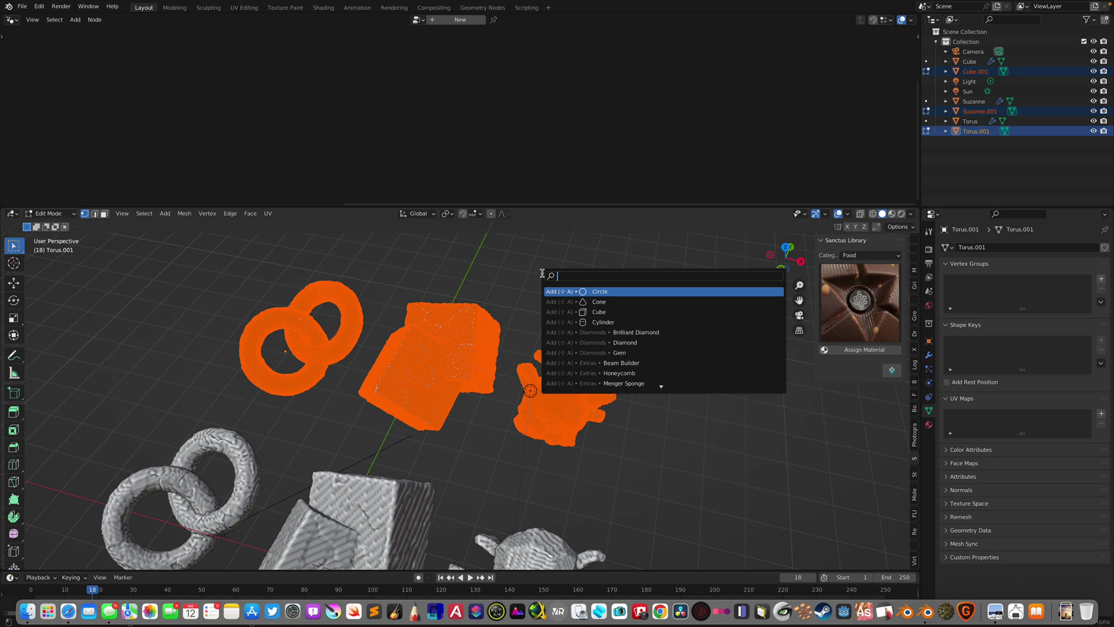
{"action": "type", "text": "unwra"}
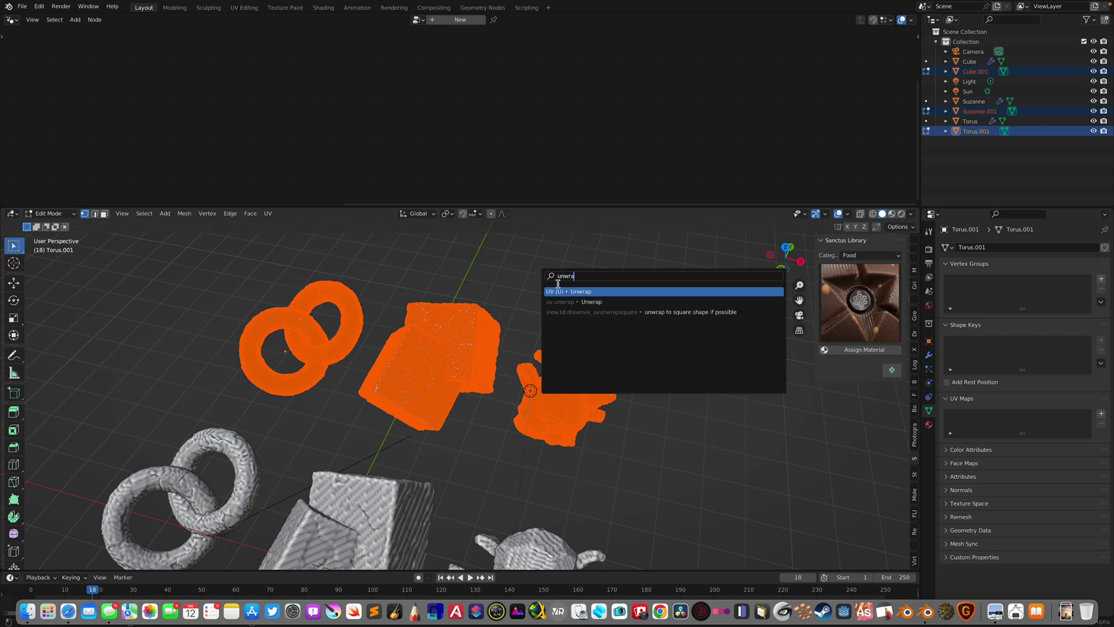
{"action": "left_click", "coordinate": [564, 291]}
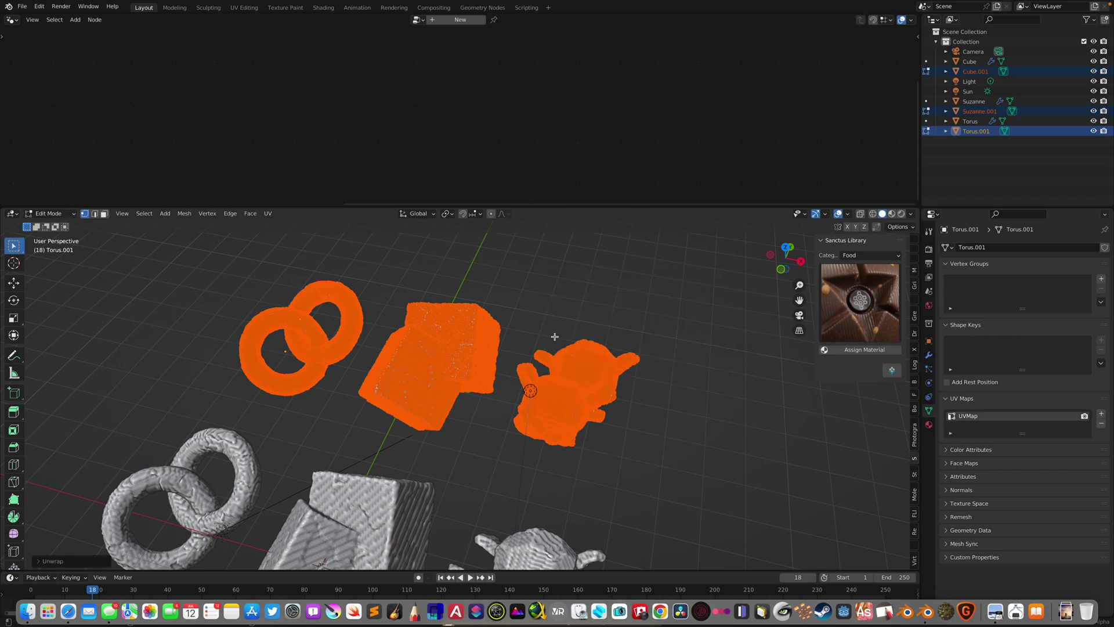
{"action": "key", "text": "Tab"}
{"action": "key", "text": "Tab"}
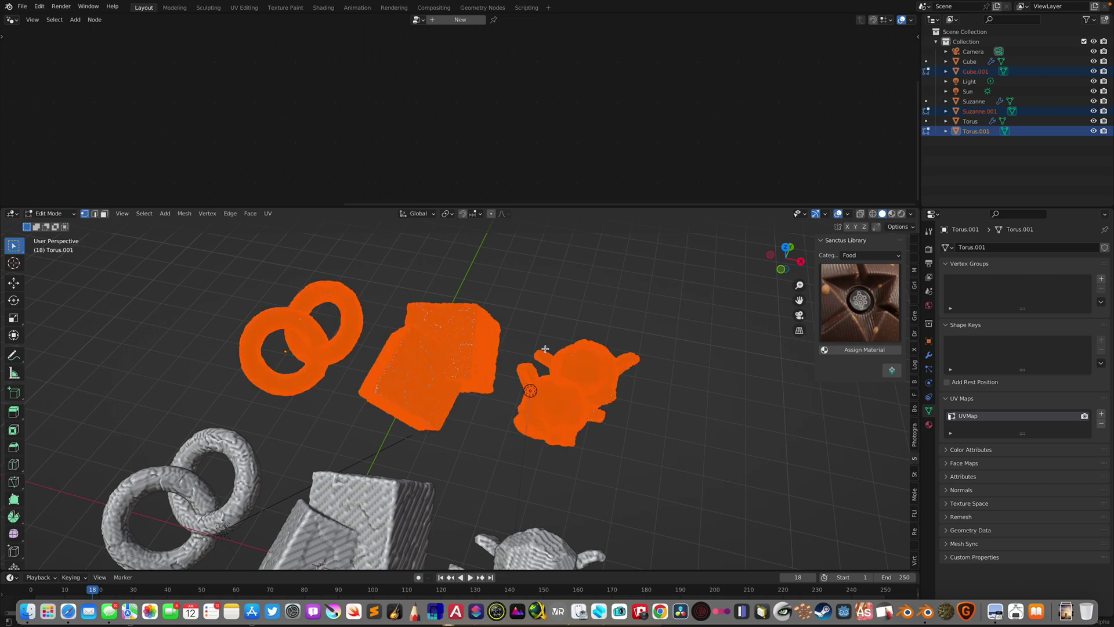
{"action": "key", "text": "alt+a"}
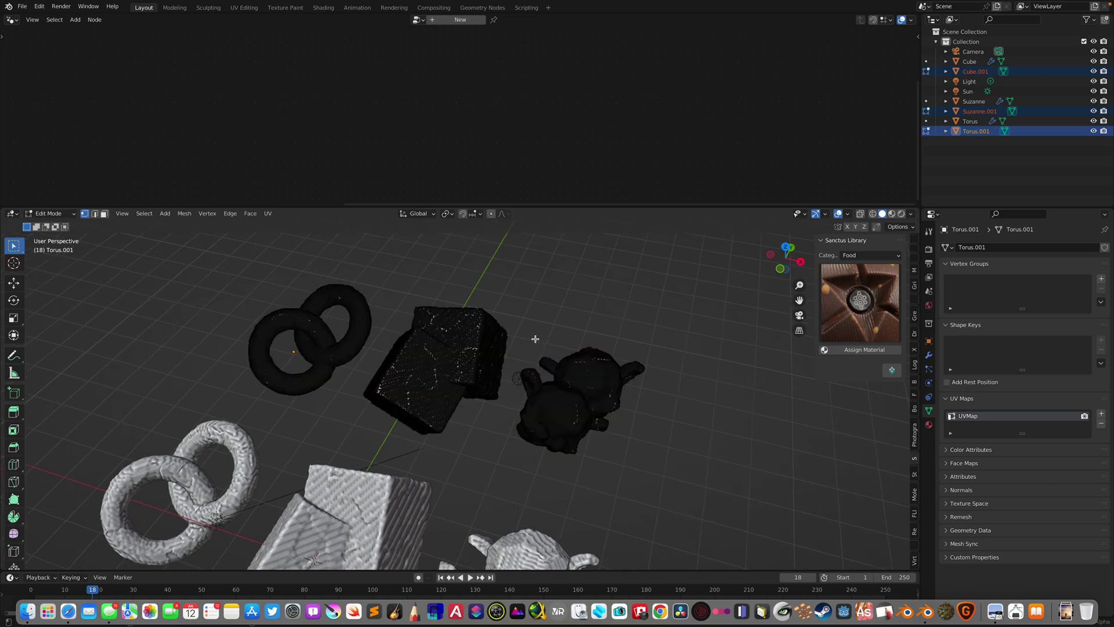
{"action": "key", "text": "a"}
{"action": "key", "text": "Tab"}
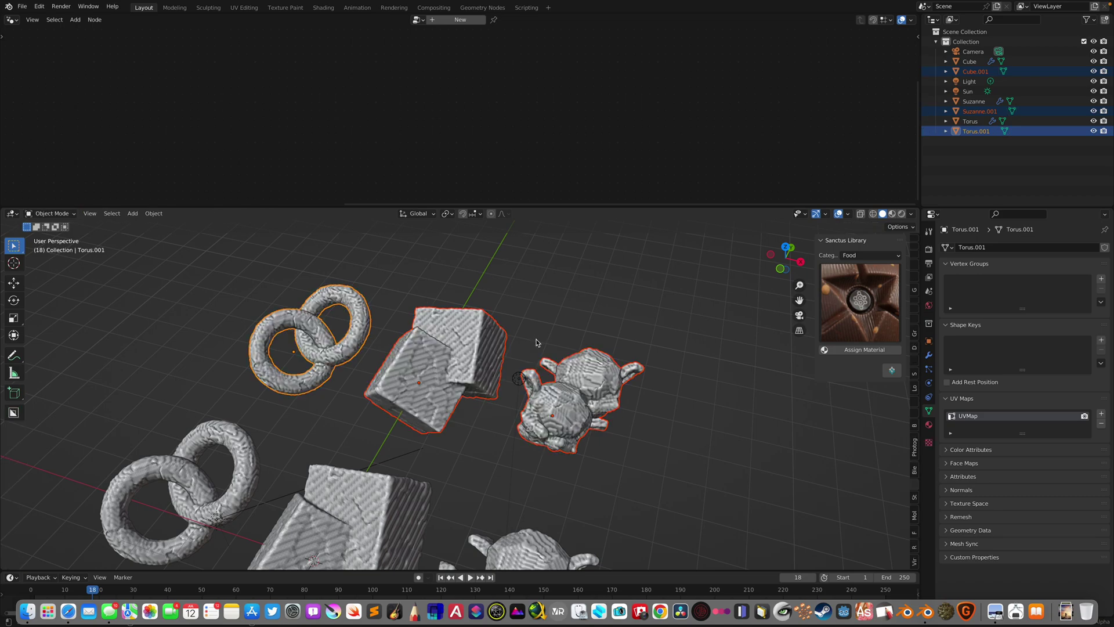
Show the material slots and inspect the duplicated meshes up close in rendered shading
{"action": "scroll", "coordinate": [554, 345], "scroll_direction": "up", "scroll_amount": 1}
{"action": "left_click", "coordinate": [929, 424]}
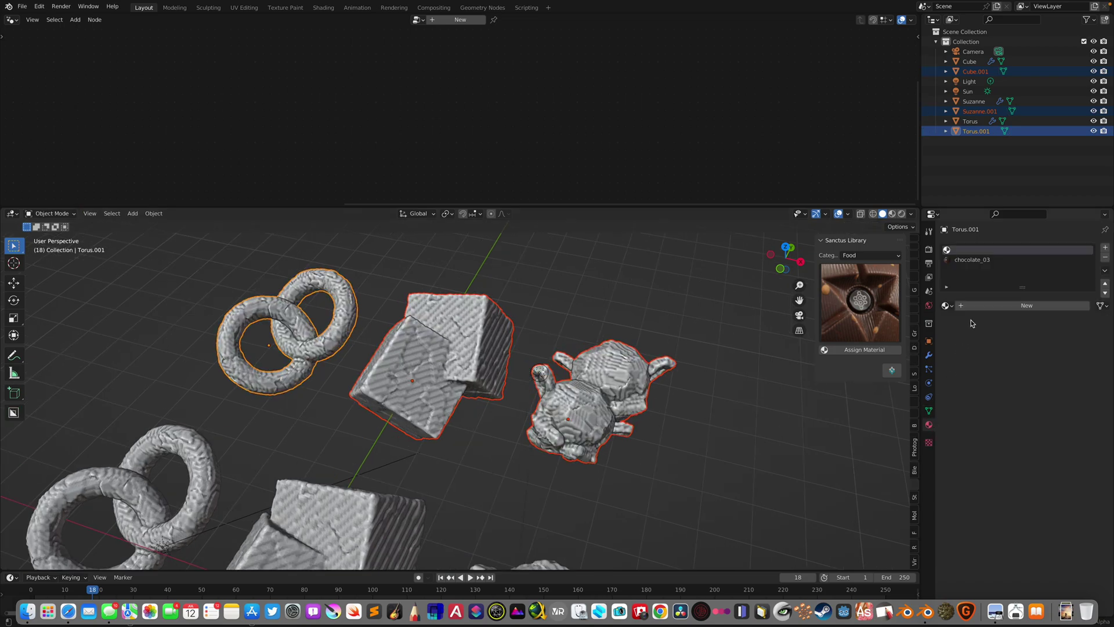
{"action": "left_click", "coordinate": [901, 213]}
{"action": "left_click", "coordinate": [512, 303]}
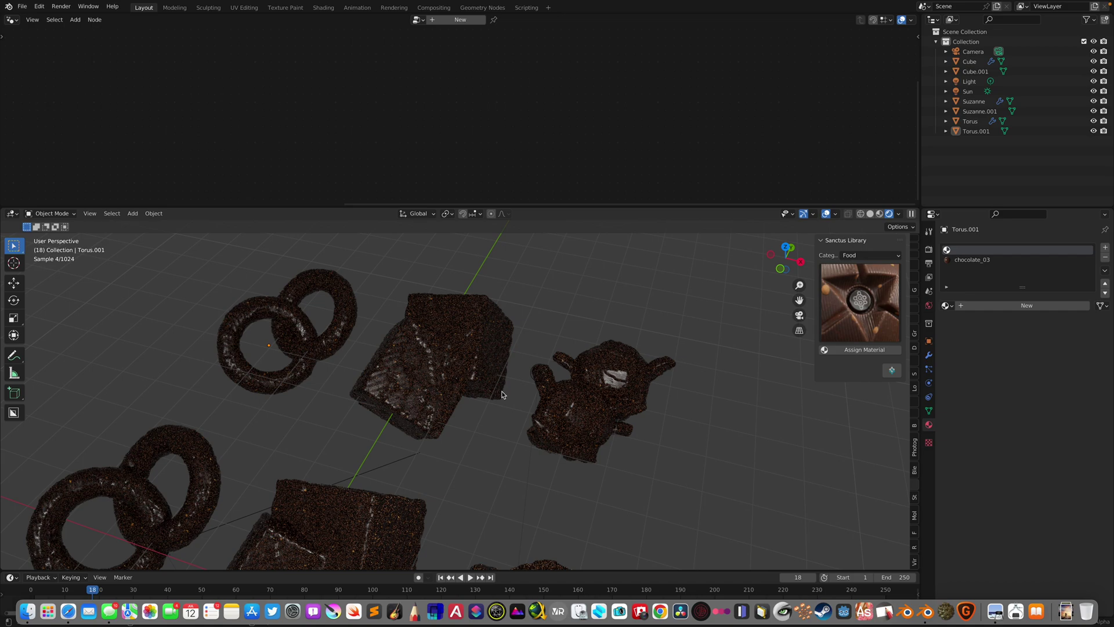
{"action": "scroll", "coordinate": [502, 395], "scroll_direction": "up", "scroll_amount": 2}
{"action": "scroll", "coordinate": [502, 395], "scroll_direction": "up", "scroll_amount": 2}
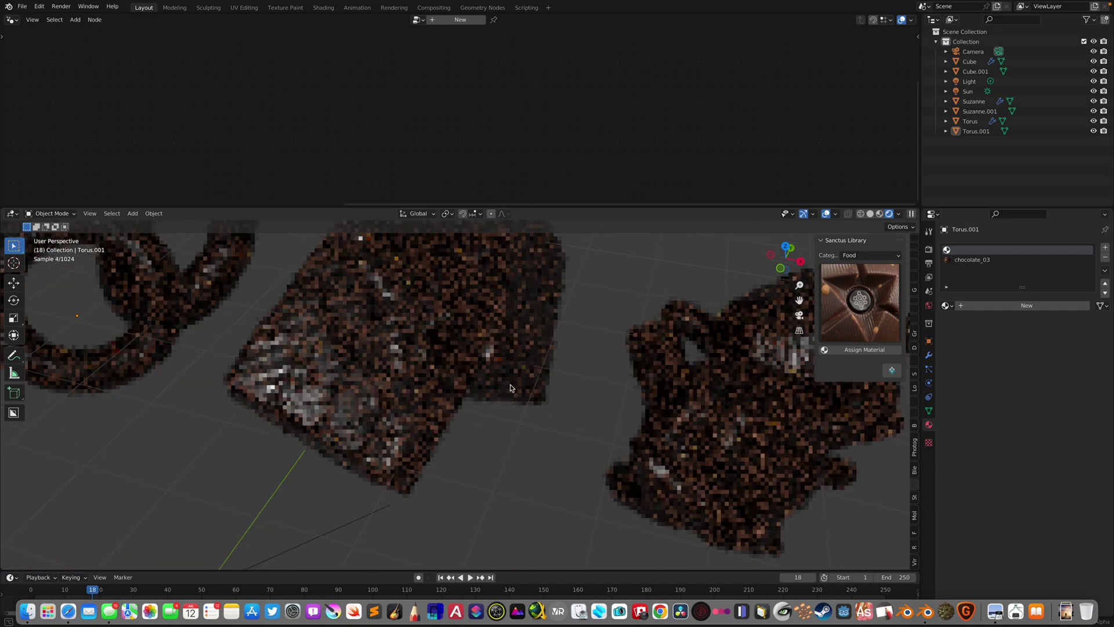
{"action": "middle_click_drag", "start_coordinate": [501, 396], "coordinate": [503, 361]}
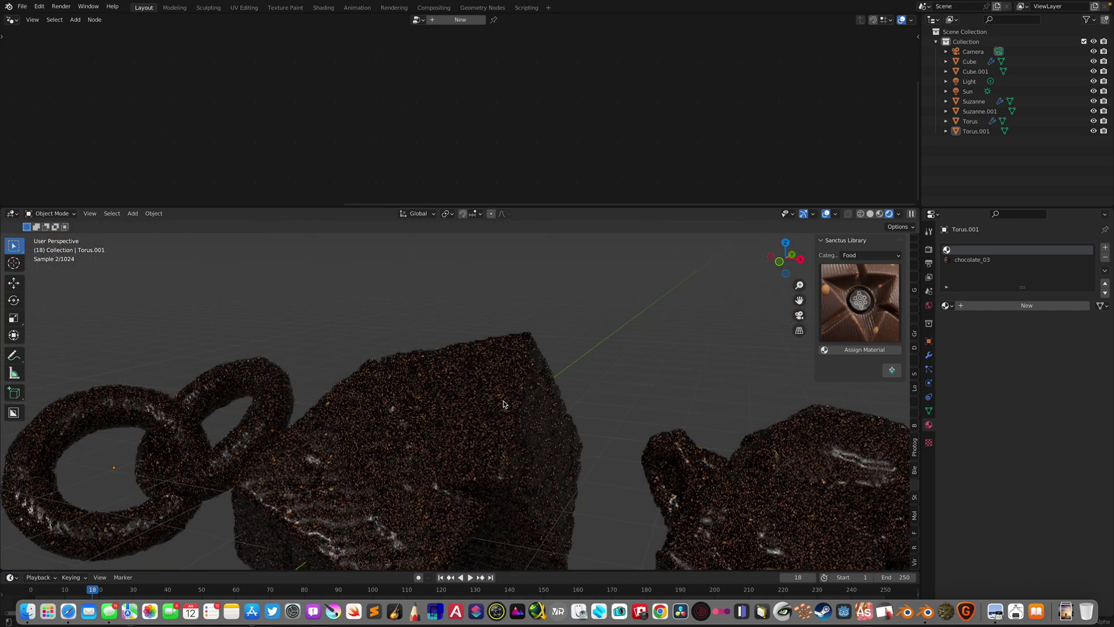
Remove the empty material slot from the duplicated monkey, cube and torus, keeping only chocolate_03
{"action": "left_click", "coordinate": [503, 404]}
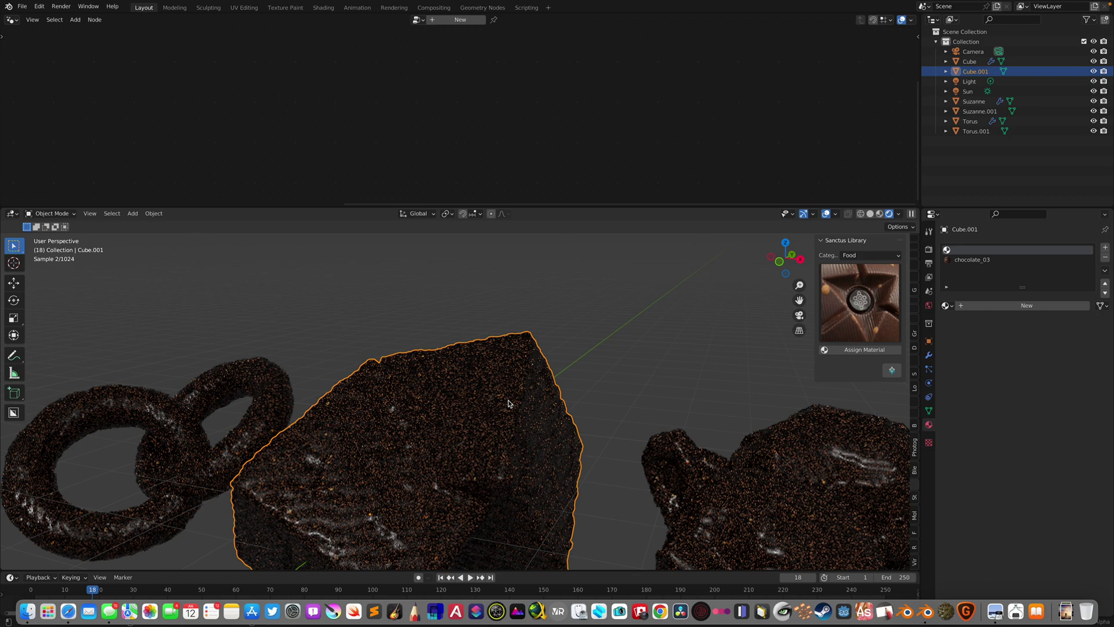
{"action": "left_click", "coordinate": [670, 456]}
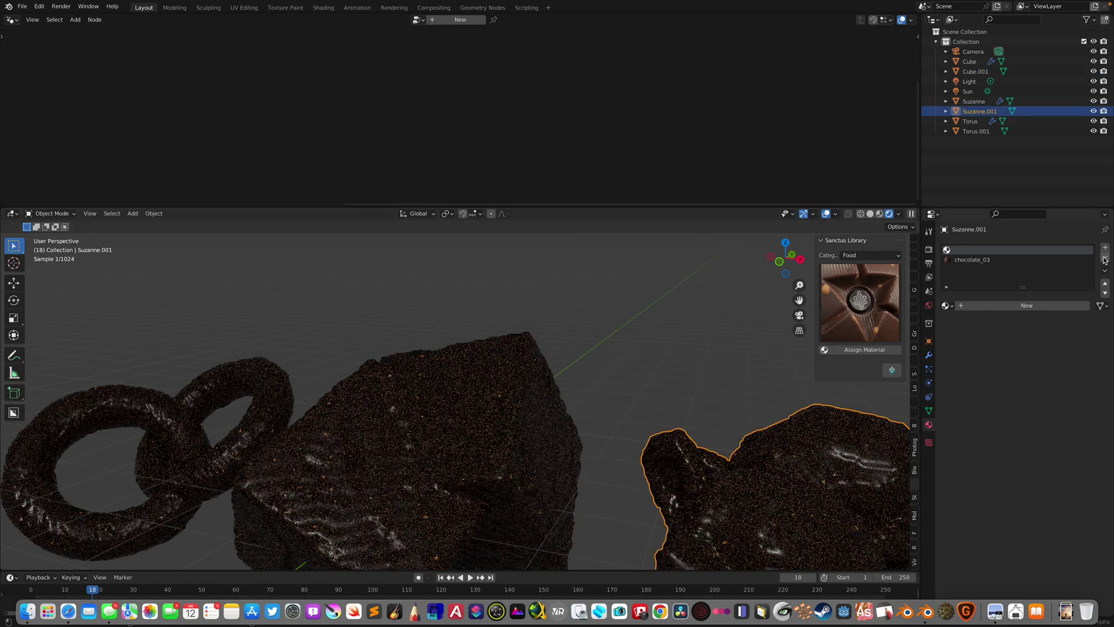
{"action": "left_click", "coordinate": [1104, 258]}
{"action": "left_click", "coordinate": [542, 377]}
{"action": "left_click", "coordinate": [1105, 259]}
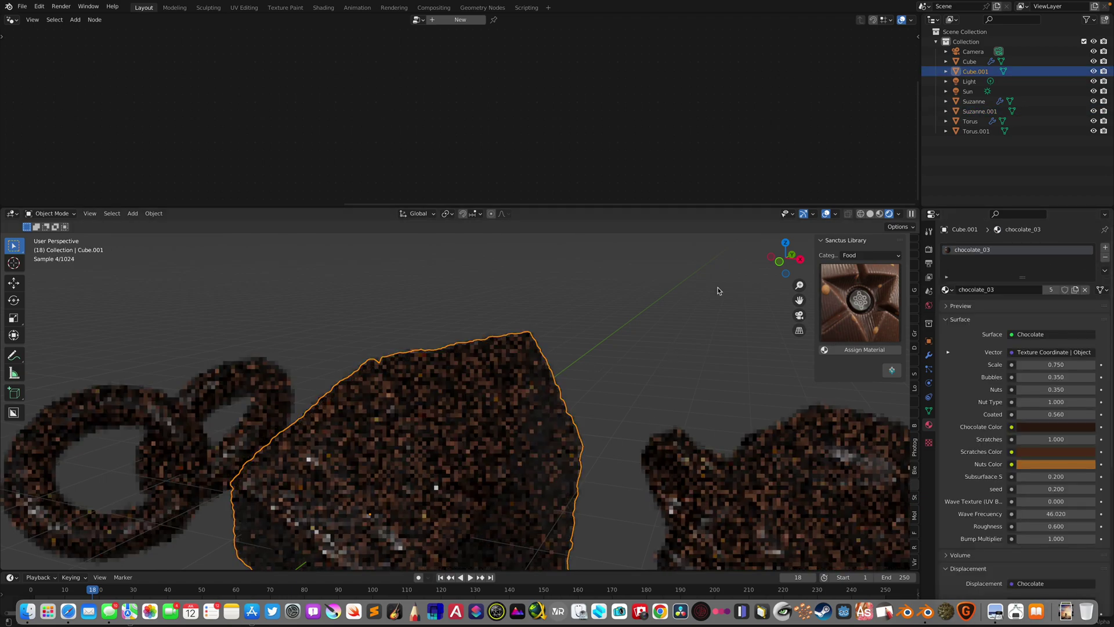
{"action": "left_click", "coordinate": [290, 369]}
{"action": "left_click", "coordinate": [1104, 259]}
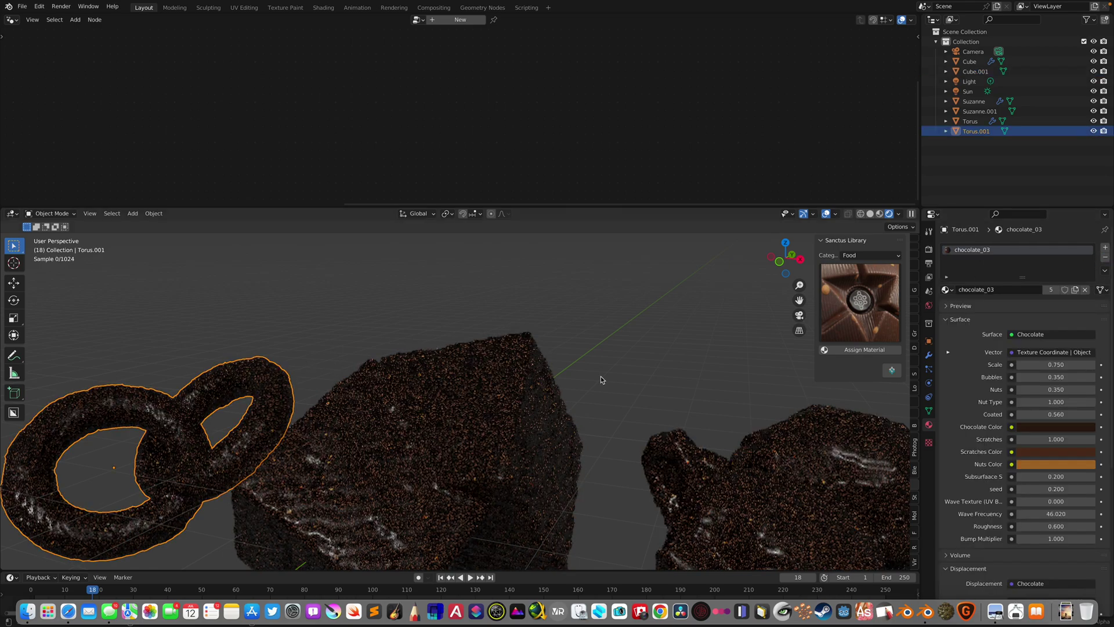
Return to solid shading and split the 3D viewport vertically, turning the new area into a UV Editor
{"action": "middle_click_drag", "start_coordinate": [602, 381], "coordinate": [600, 475]}
{"action": "left_click", "coordinate": [872, 213]}
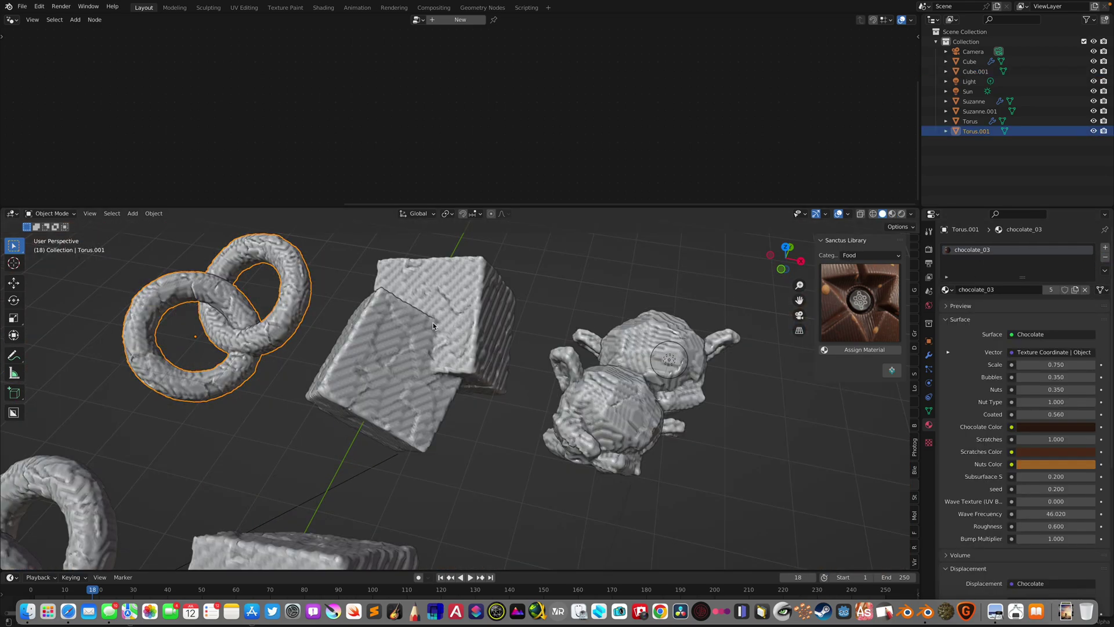
{"action": "left_click", "coordinate": [434, 323]}
{"action": "scroll", "coordinate": [525, 343], "scroll_direction": "down", "scroll_amount": 2}
{"action": "middle_click_drag", "start_coordinate": [528, 346], "coordinate": [531, 335]}
{"action": "left_click_drag", "start_coordinate": [918, 210], "coordinate": [633, 213]}
{"action": "left_click", "coordinate": [655, 215]}
{"action": "left_click", "coordinate": [655, 215]}
{"action": "scroll", "coordinate": [655, 215], "scroll_direction": "up", "scroll_amount": 2}
{"action": "scroll", "coordinate": [655, 215], "scroll_direction": "left", "scroll_amount": 5}
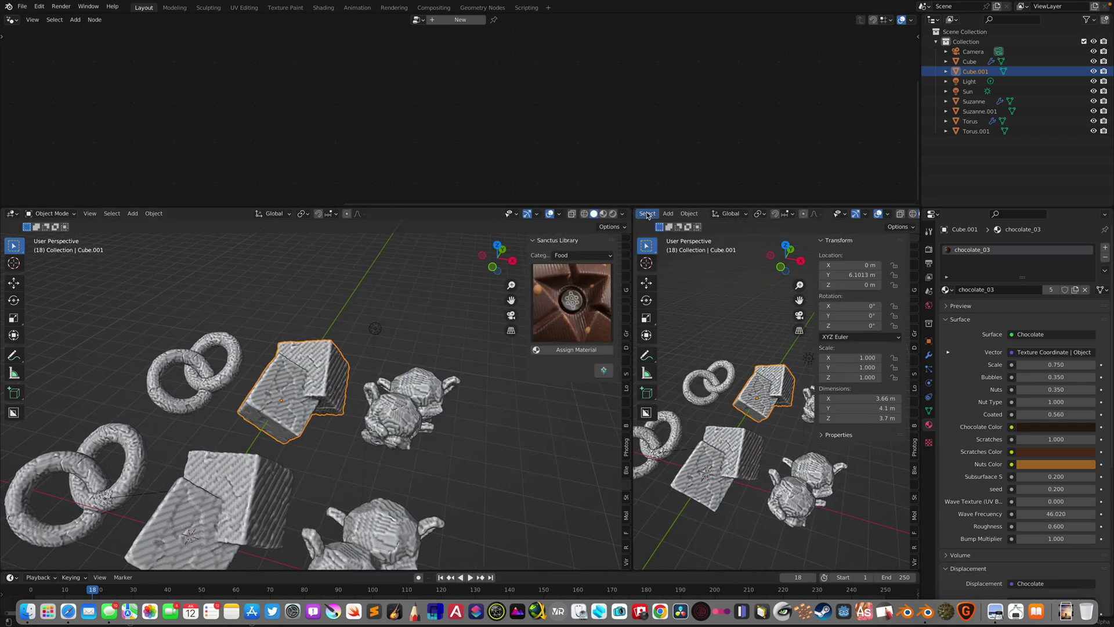
{"action": "left_click", "coordinate": [648, 214]}
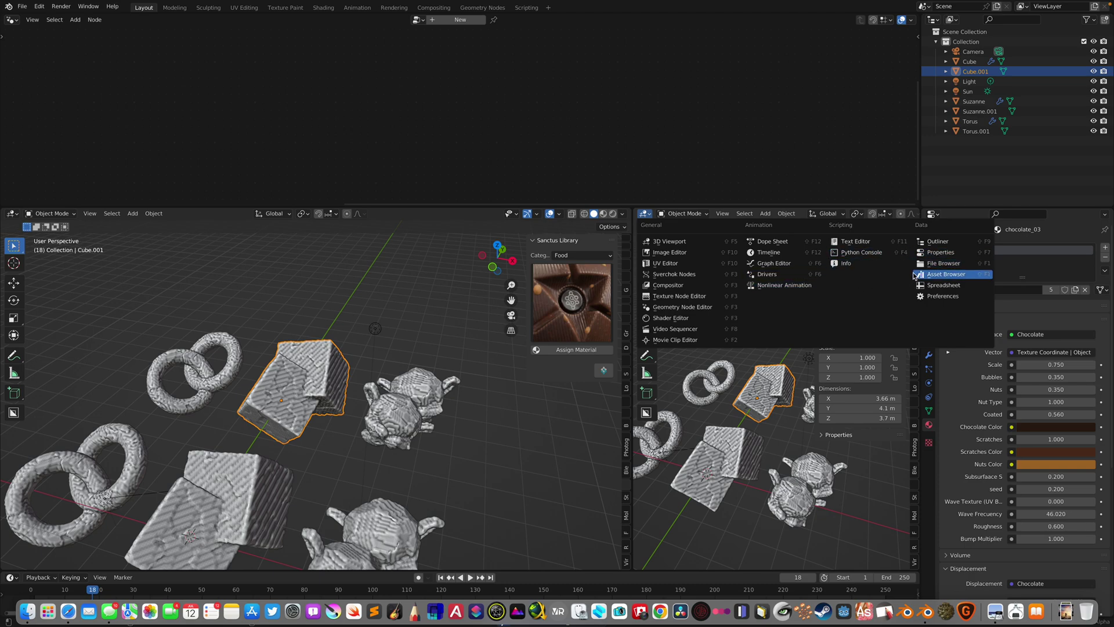
{"action": "left_click", "coordinate": [669, 263]}
Select the duplicated monkey, cube and torus together and enter Edit Mode to display their UVs
{"action": "mouse_move", "coordinate": [383, 394]}
{"action": "middle_mouse_down"}
{"action": "mouse_move", "coordinate": [383, 420]}
{"action": "mouse_move", "coordinate": [392, 405]}
{"action": "middle_mouse_up"}
{"action": "key", "text": "Tab"}
{"action": "key", "text": "Tab"}
{"action": "key", "text": "Tab"}
{"action": "key", "text": "Tab"}
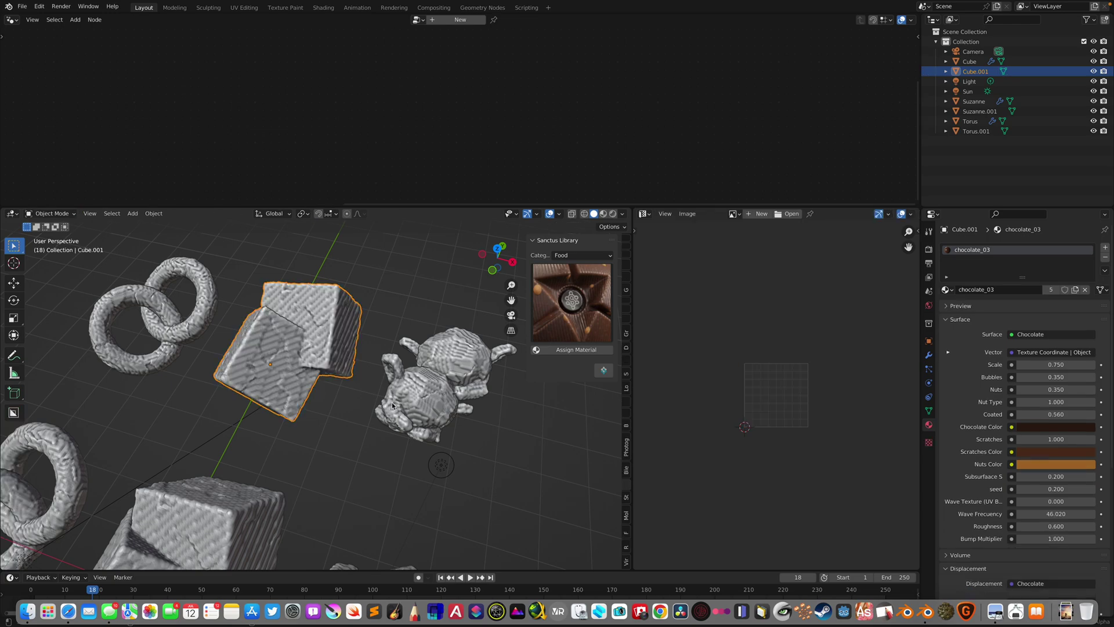
{"action": "left_click", "coordinate": [392, 405]}
{"action": "left_click", "coordinate": [268, 343], "text": "shift"}
{"action": "left_click", "coordinate": [199, 335], "text": "shift"}
{"action": "middle_click_drag", "start_coordinate": [198, 335], "coordinate": [300, 336]}
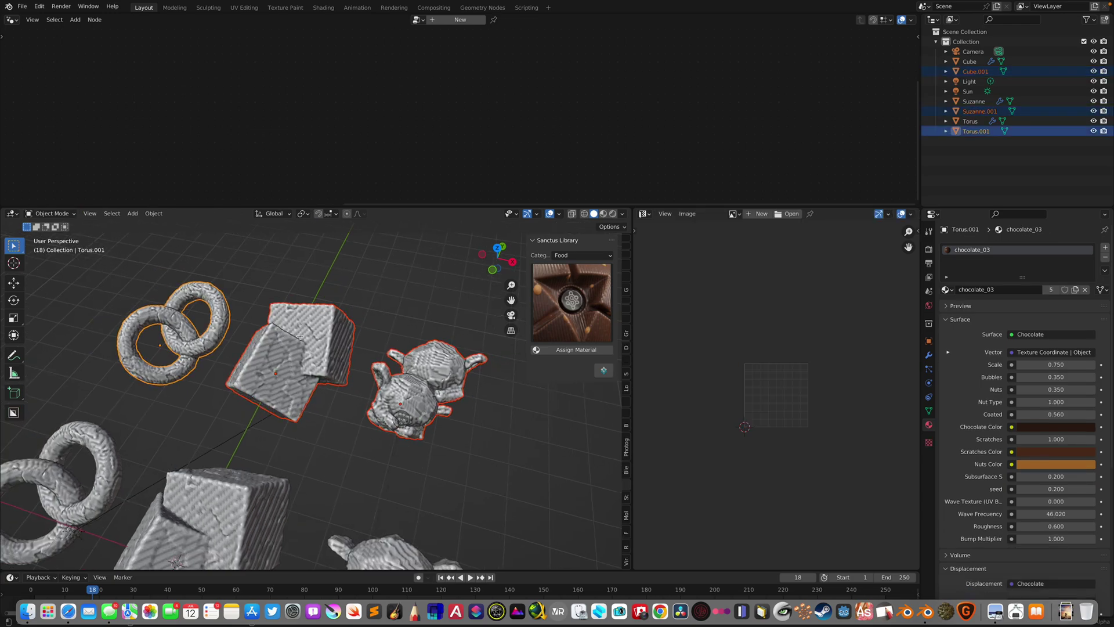
{"action": "key", "text": "Tab"}
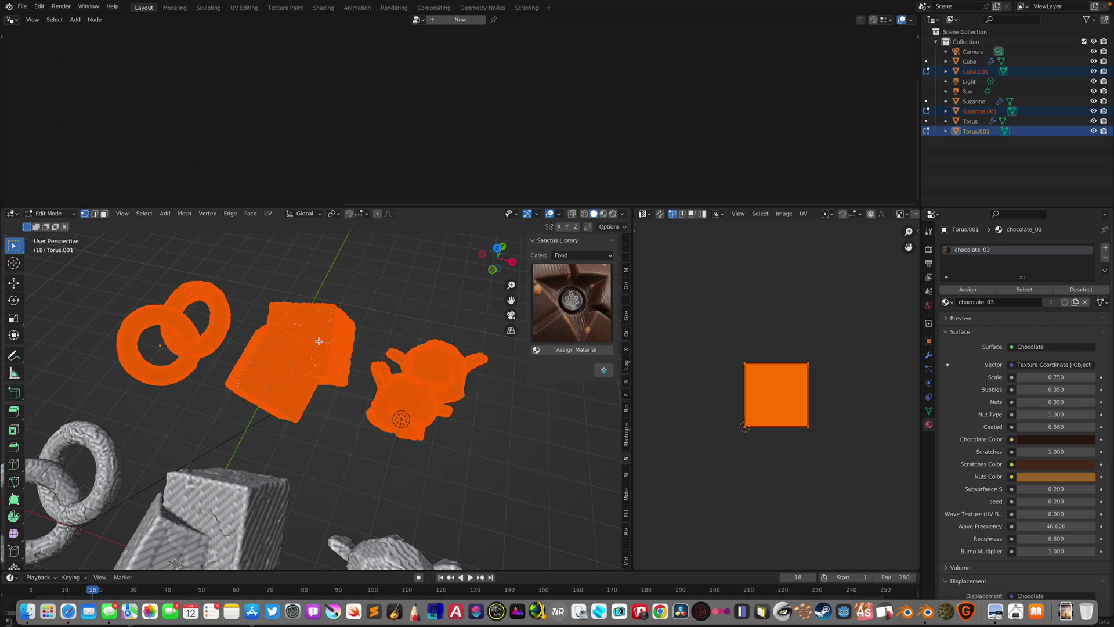
Apply Smart UV Project with a 66° angle limit to the three duplicated meshes and return to Object Mode
{"action": "key", "text": "F3"}
{"action": "type", "text": "smart uv"}
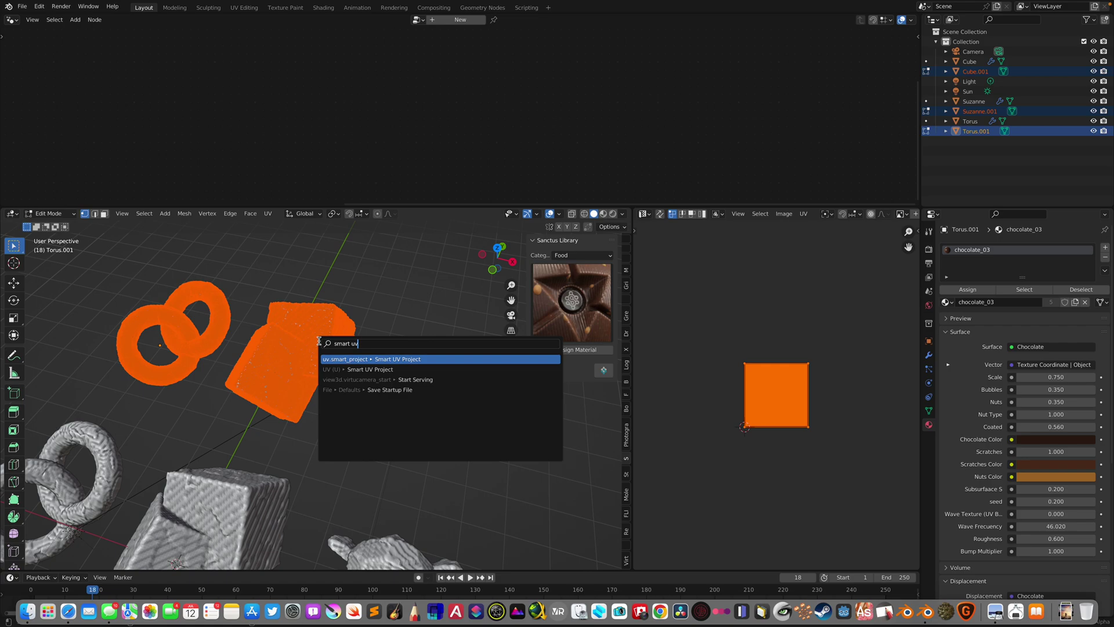
{"action": "left_click", "coordinate": [337, 366]}
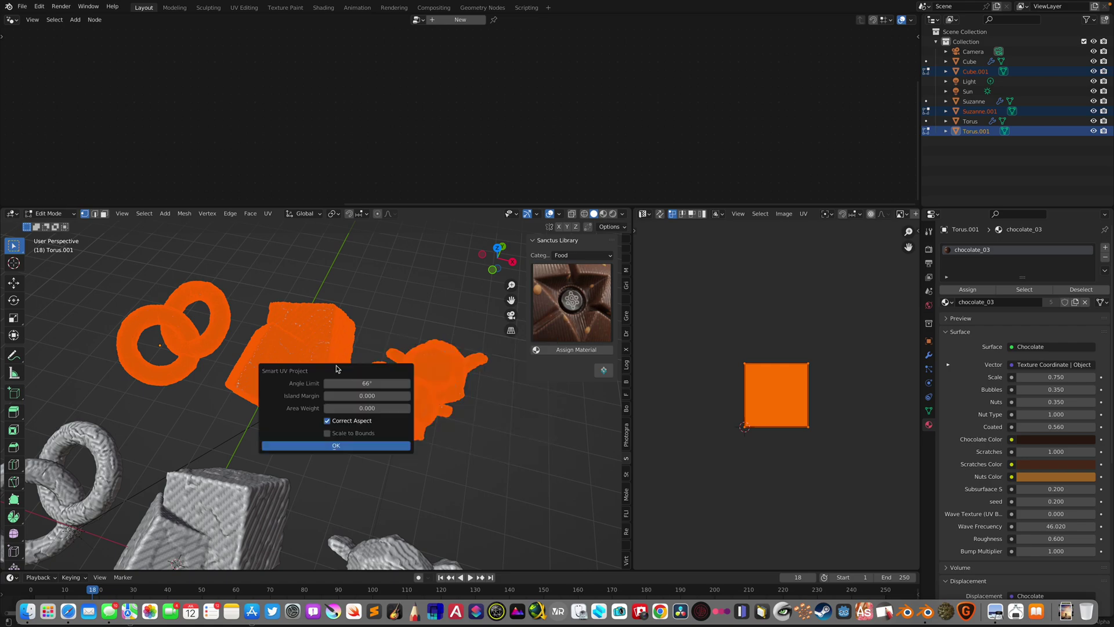
{"action": "left_click", "coordinate": [342, 445]}
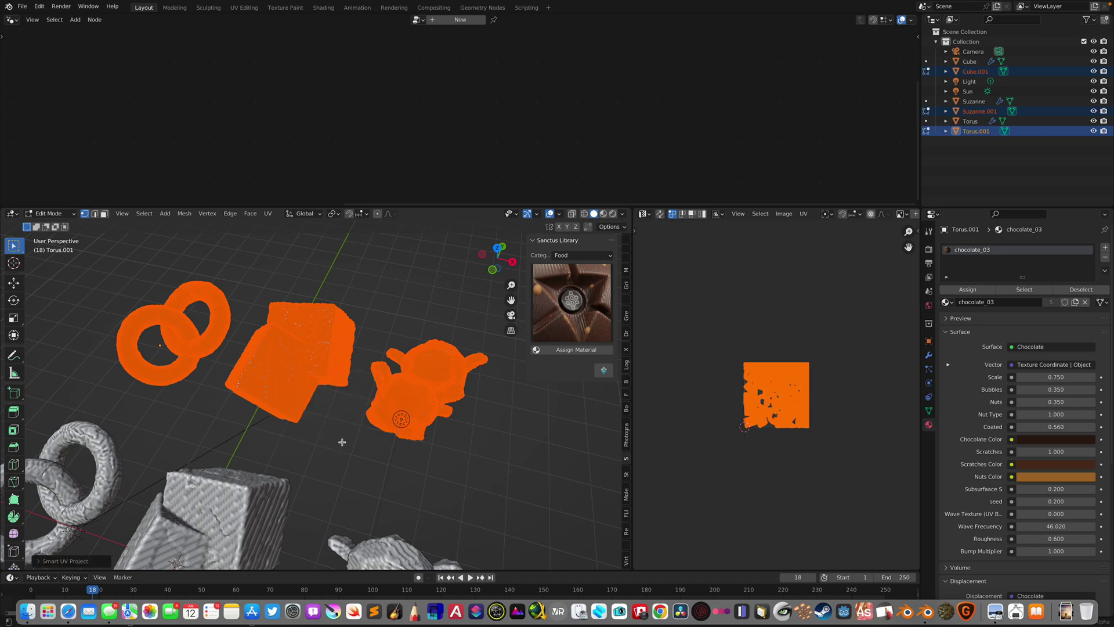
{"action": "key", "text": "Tab"}
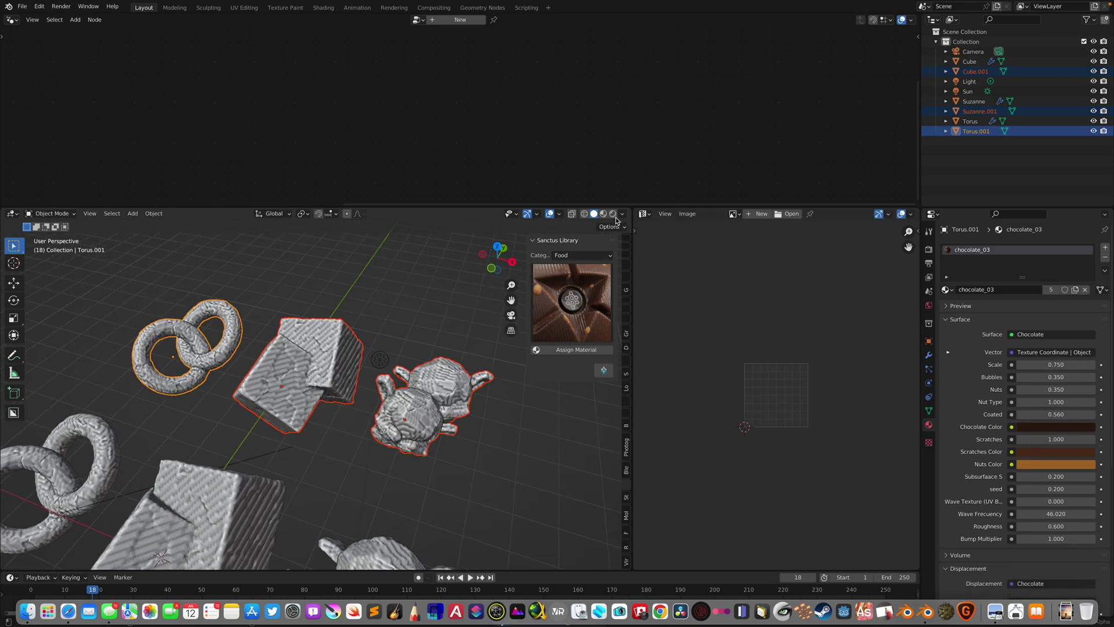
Inspect the chocolate material on the duplicated meshes in rendered shading and hide the viewport sidebar
{"action": "left_click", "coordinate": [613, 214]}
{"action": "left_click", "coordinate": [386, 333]}
{"action": "scroll", "coordinate": [385, 332], "scroll_direction": "up", "scroll_amount": 2}
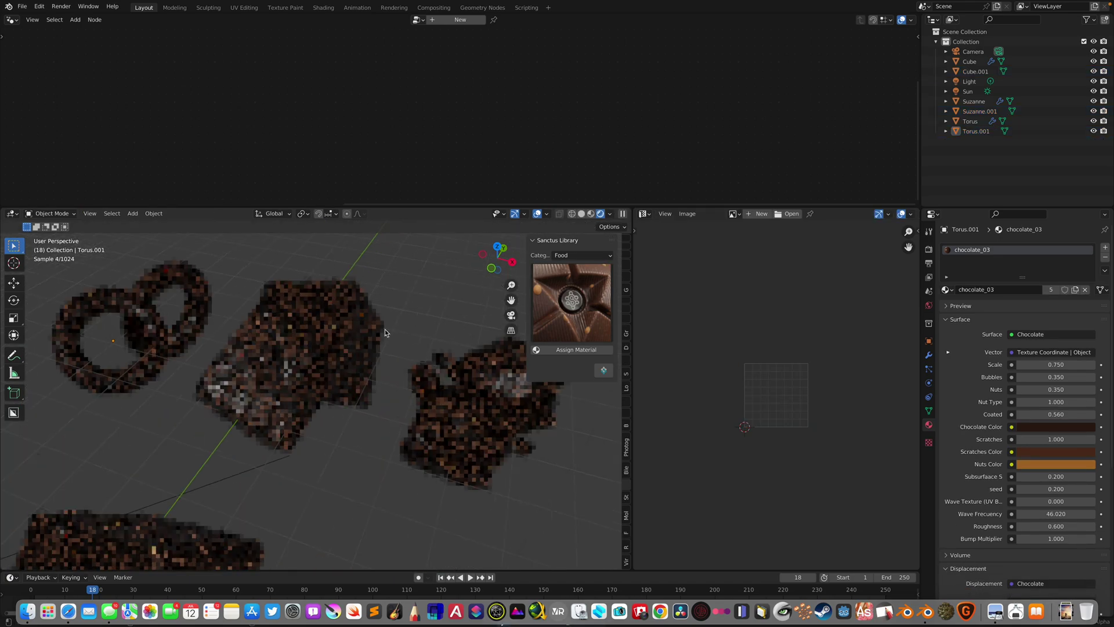
{"action": "scroll", "coordinate": [386, 332], "scroll_direction": "up", "scroll_amount": 3}
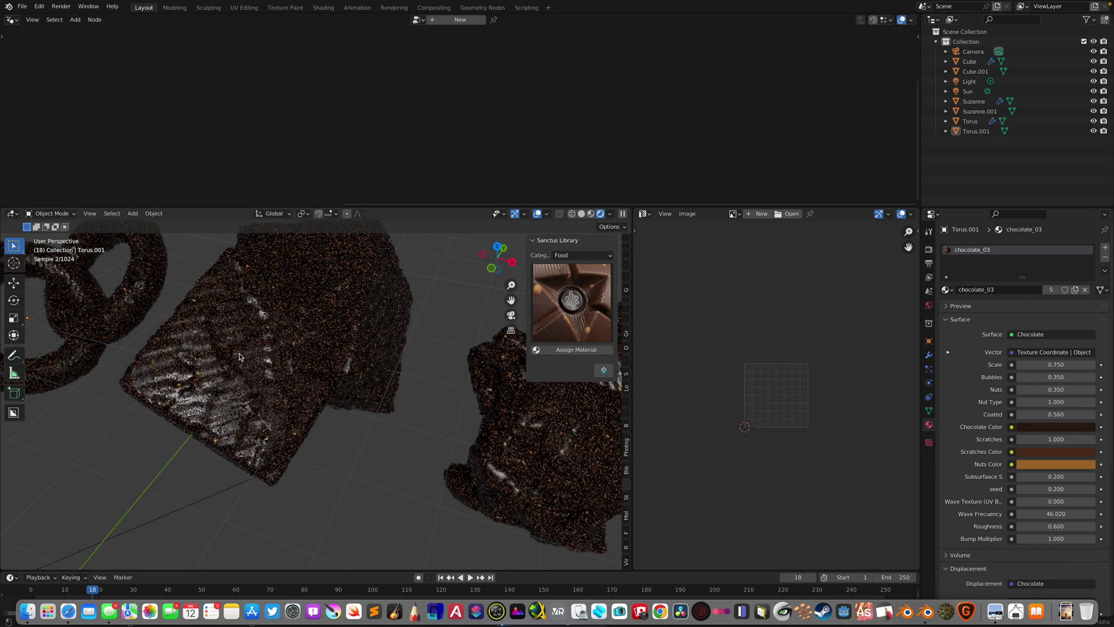
{"action": "scroll", "coordinate": [229, 354], "scroll_direction": "down", "scroll_amount": 5}
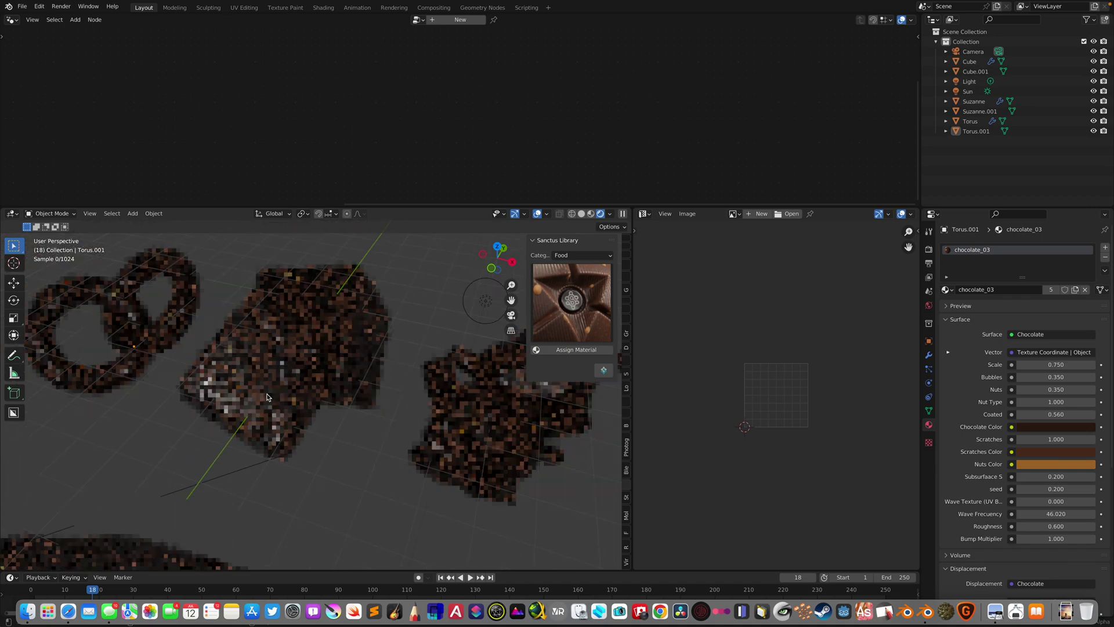
{"action": "key", "text": "n"}
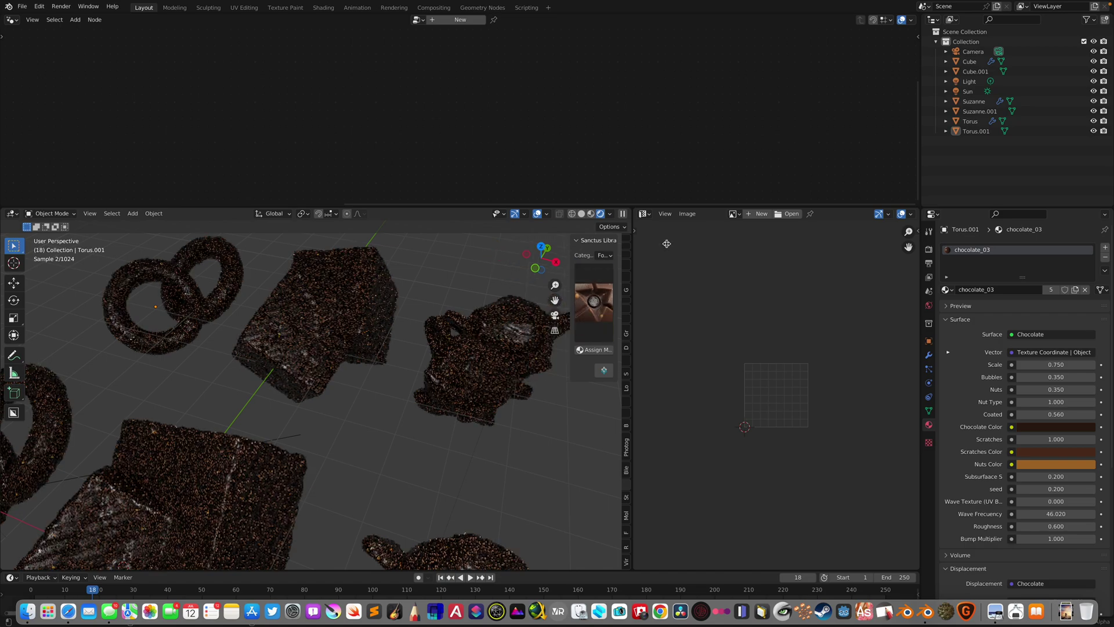
Return to solid shading and add a Smooth modifier with a repeat of 11 to the duplicated cube
{"action": "left_click", "coordinate": [593, 214]}
{"action": "left_click", "coordinate": [367, 323]}
{"action": "middle_click_drag", "start_coordinate": [367, 323], "coordinate": [445, 333]}
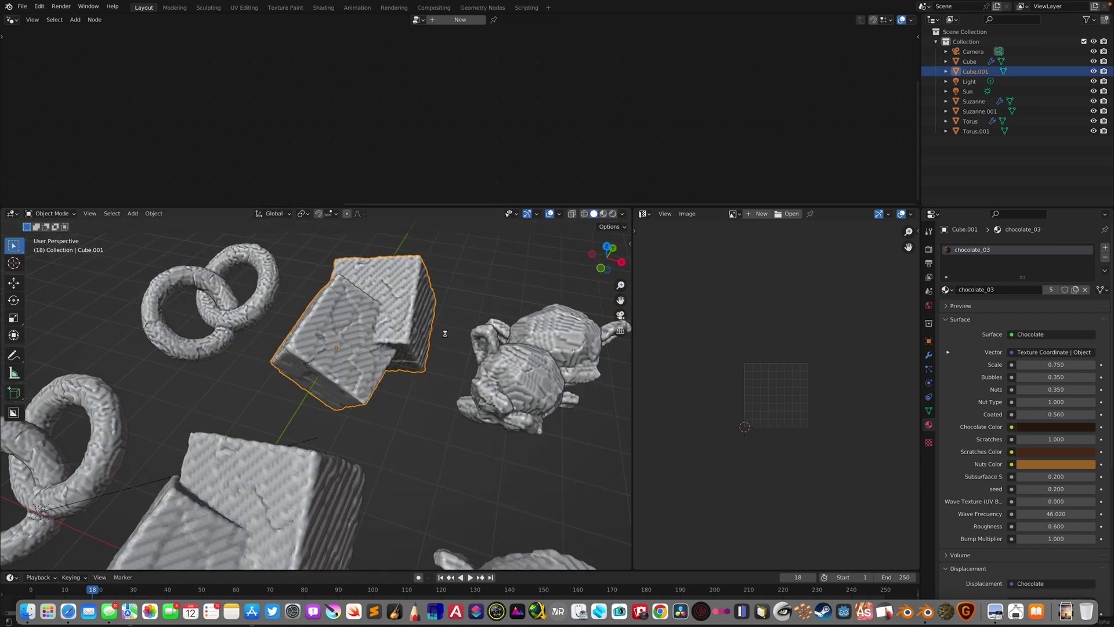
{"action": "left_click", "coordinate": [928, 355]}
{"action": "left_click", "coordinate": [980, 248]}
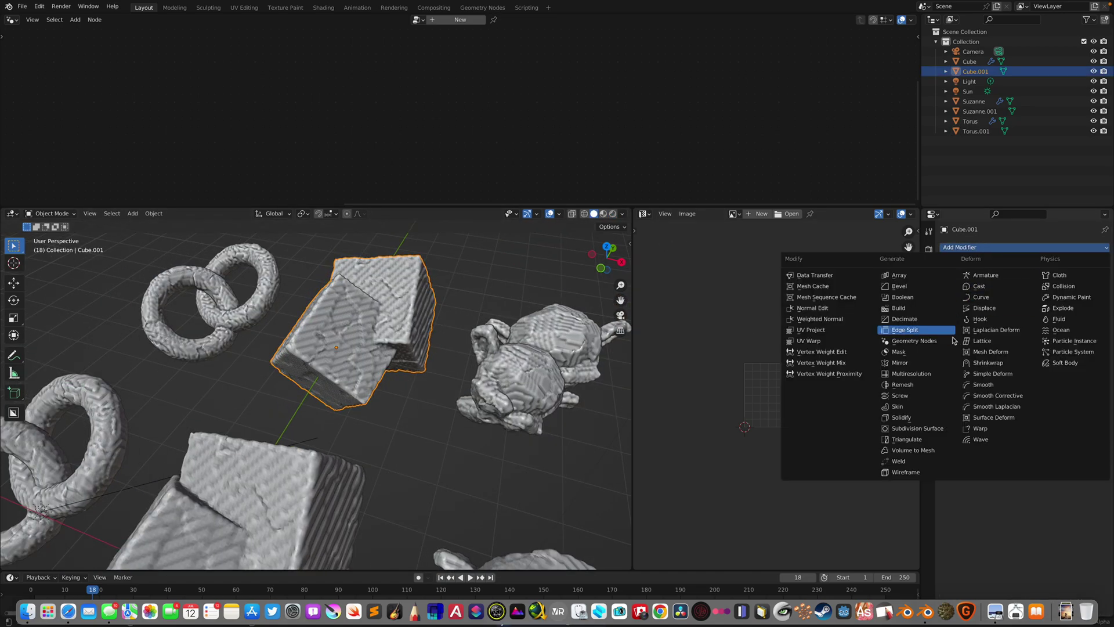
{"action": "left_click", "coordinate": [984, 385]}
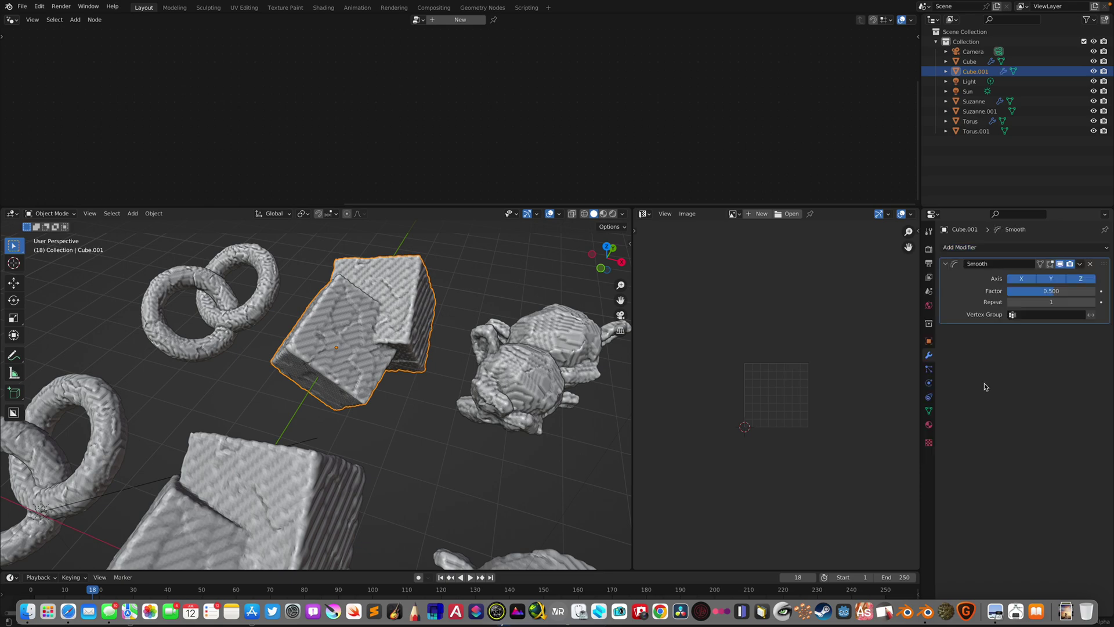
{"action": "left_click_drag", "start_coordinate": [1050, 302], "coordinate": [1085, 301]}
{"action": "middle_click_drag", "start_coordinate": [487, 301], "coordinate": [469, 332]}
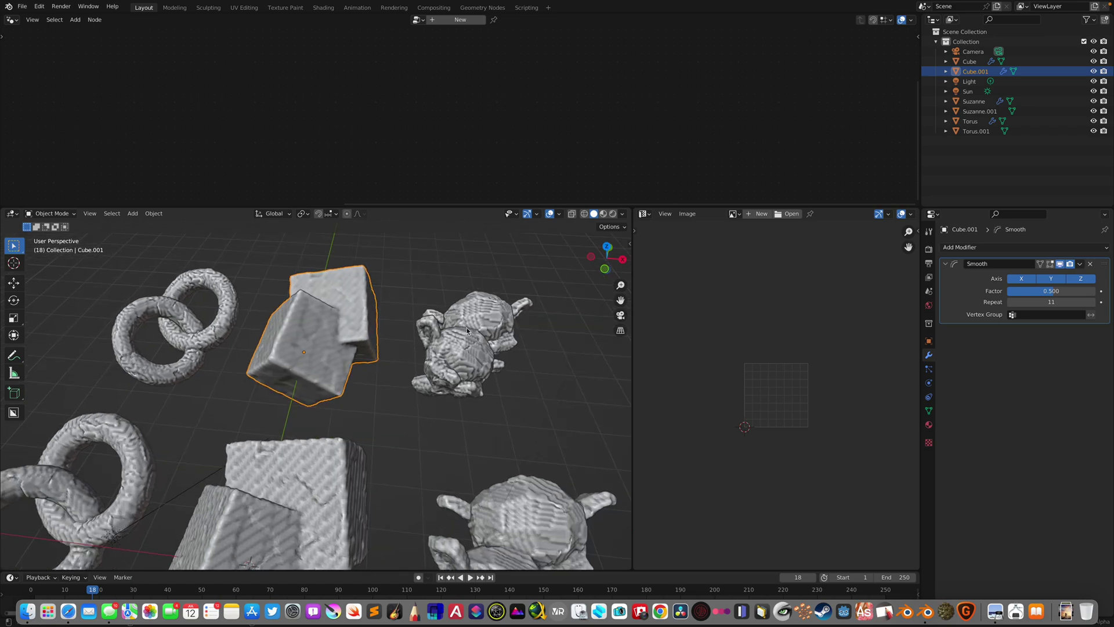
Copy the Smooth modifier from the duplicated cube to the duplicated monkey and torus
{"action": "left_click", "coordinate": [430, 353]}
{"action": "left_click", "coordinate": [223, 322]}
{"action": "left_click", "coordinate": [324, 336]}
{"action": "left_click", "coordinate": [441, 351]}
{"action": "scroll", "coordinate": [432, 365], "scroll_direction": "down", "scroll_amount": 3}
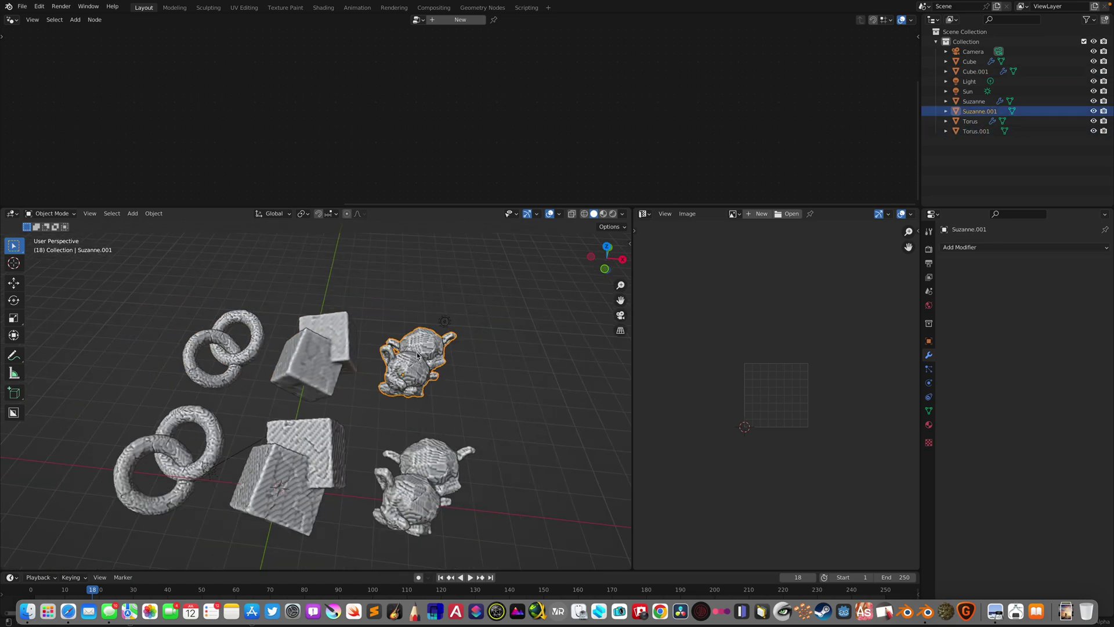
{"action": "middle_click_drag", "start_coordinate": [382, 432], "coordinate": [427, 380], "text": "shift"}
{"action": "left_click", "coordinate": [391, 387]}
{"action": "left_click", "coordinate": [464, 314]}
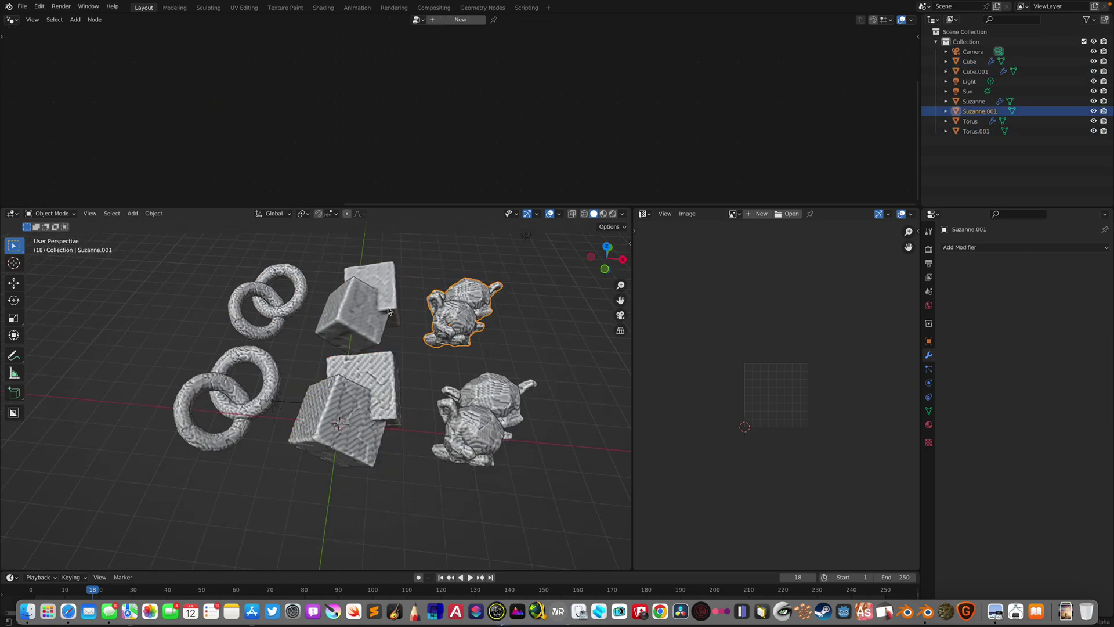
{"action": "left_click", "coordinate": [297, 301], "text": "shift"}
{"action": "left_click", "coordinate": [361, 293], "text": "shift"}
{"action": "key", "text": "ctrl+l"}
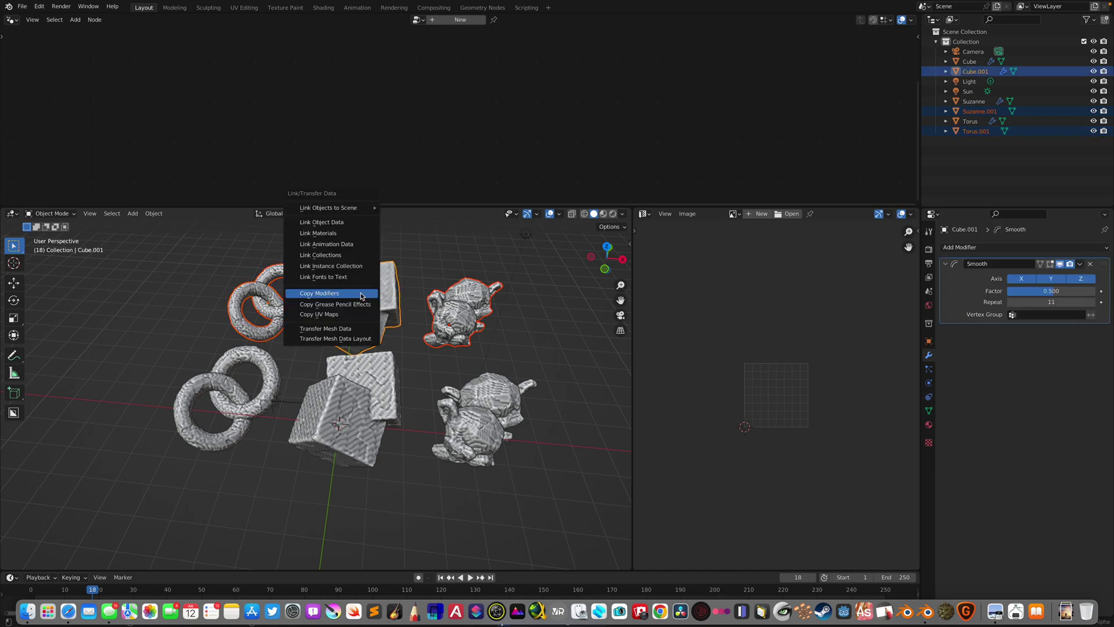
{"action": "left_click", "coordinate": [361, 294]}
{"action": "left_click", "coordinate": [444, 251]}
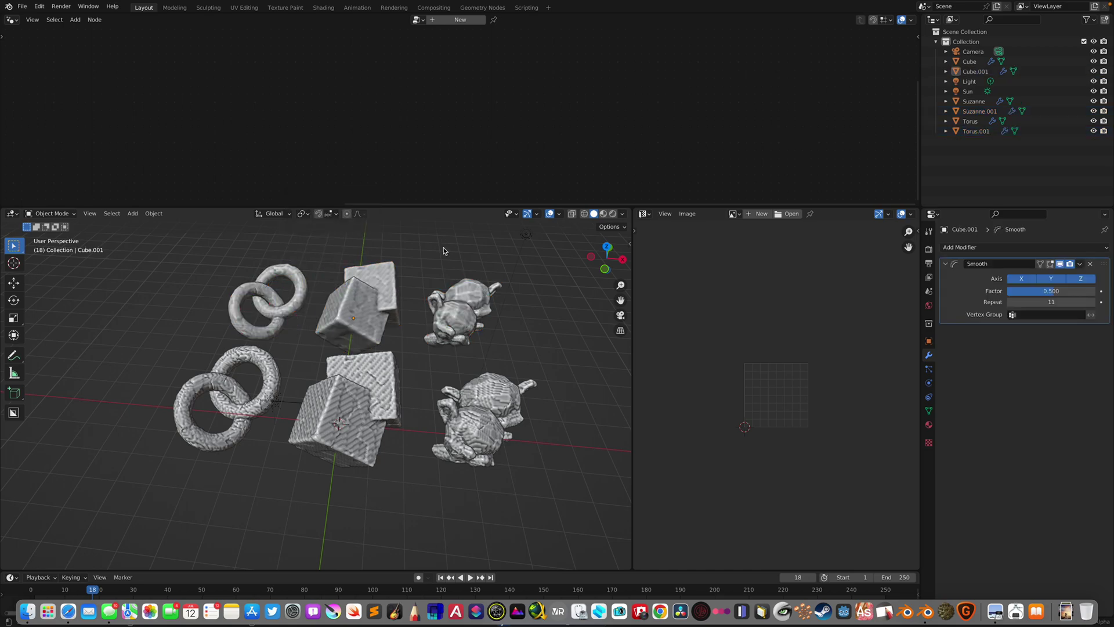
Inspect the smoothed duplicates alongside the original objects in rendered shading
{"action": "left_click", "coordinate": [389, 295]}
{"action": "middle_click_drag", "start_coordinate": [388, 295], "coordinate": [513, 462]}
{"action": "scroll", "coordinate": [514, 462], "scroll_direction": "up", "scroll_amount": 4}
{"action": "middle_click_drag", "start_coordinate": [522, 371], "coordinate": [511, 348]}
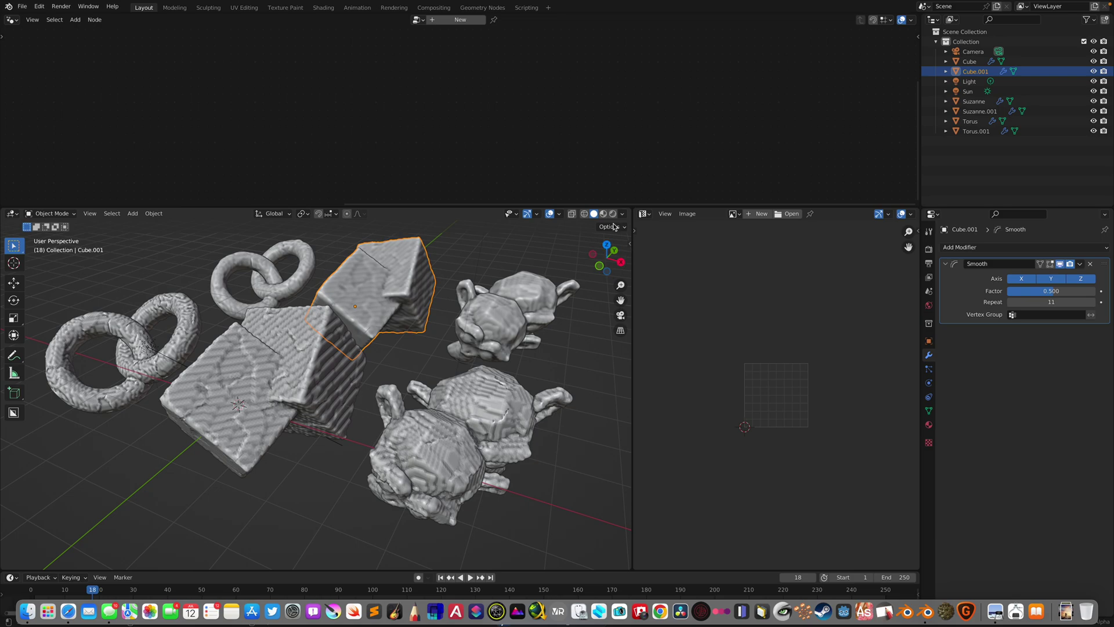
{"action": "left_click", "coordinate": [613, 213]}
{"action": "left_click", "coordinate": [506, 259]}
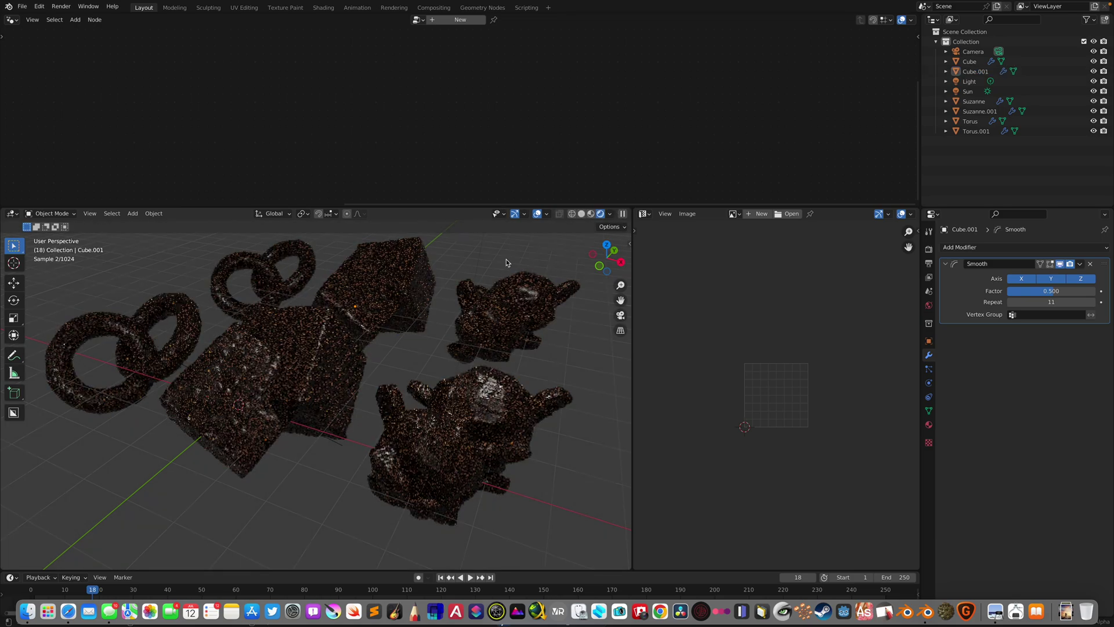
Return to solid shading, select the original cube and enlarge the node editor to show its node tree
{"action": "left_click", "coordinate": [582, 214]}
{"action": "left_click", "coordinate": [314, 381]}
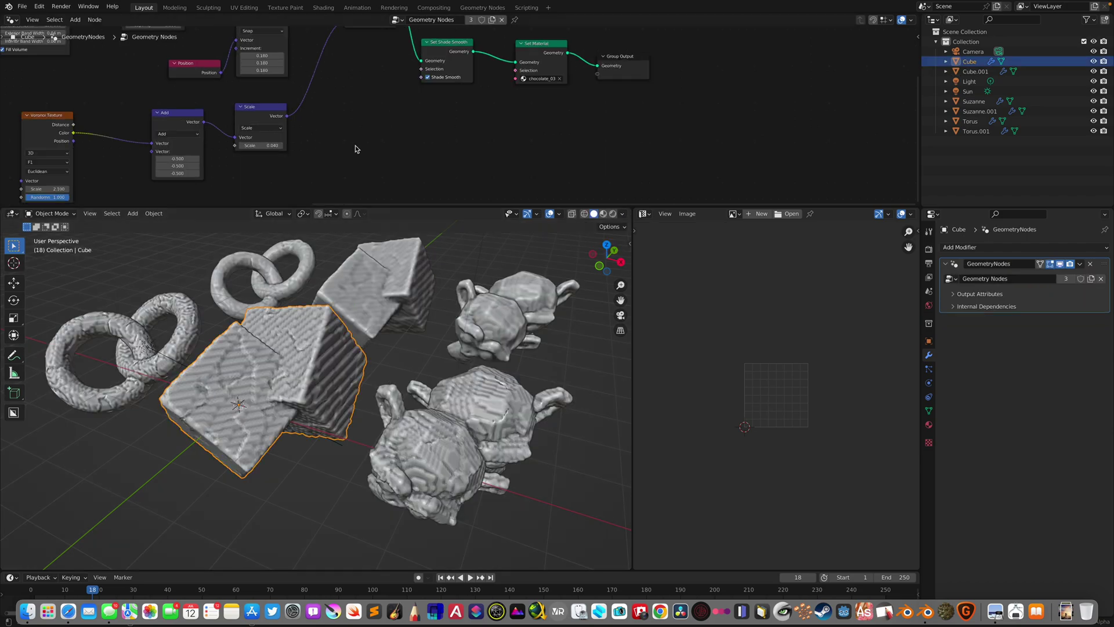
{"action": "left_click_drag", "start_coordinate": [447, 207], "coordinate": [441, 312]}
{"action": "scroll", "coordinate": [238, 103], "scroll_direction": "up", "scroll_amount": 4}
{"action": "middle_click_drag", "start_coordinate": [238, 103], "coordinate": [360, 154]}
{"action": "scroll", "coordinate": [236, 119], "scroll_direction": "up", "scroll_amount": 3}
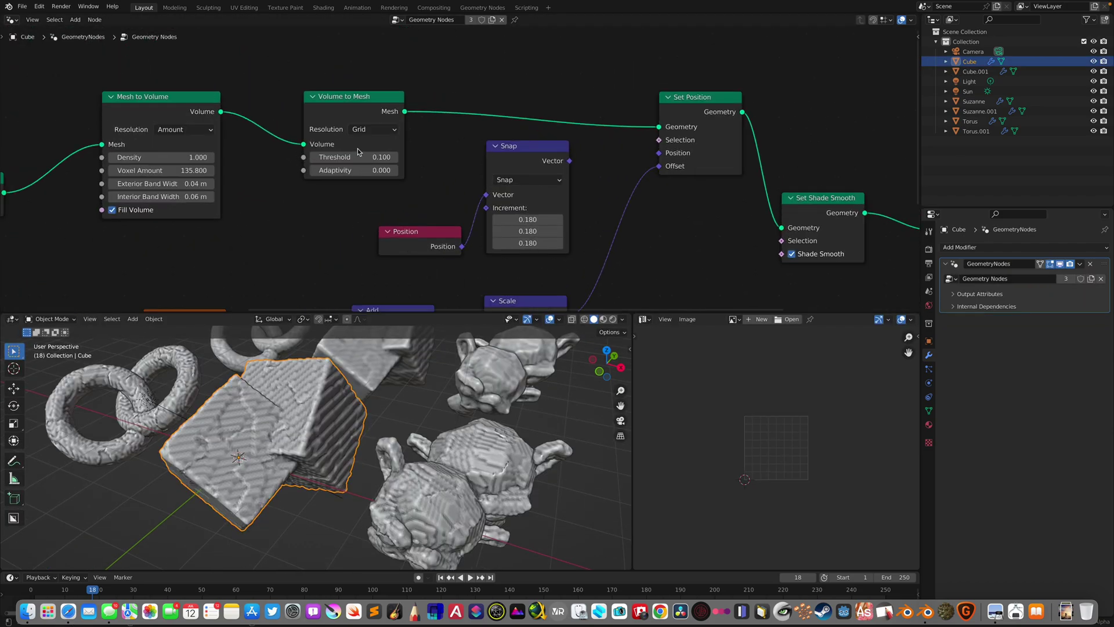
Reposition the Volume to Mesh and Mesh to Volume nodes in the original cube's node tree
{"action": "left_click_drag", "start_coordinate": [341, 113], "coordinate": [321, 108]}
{"action": "middle_click_drag", "start_coordinate": [140, 105], "coordinate": [279, 123]}
{"action": "left_click_drag", "start_coordinate": [279, 120], "coordinate": [263, 98]}
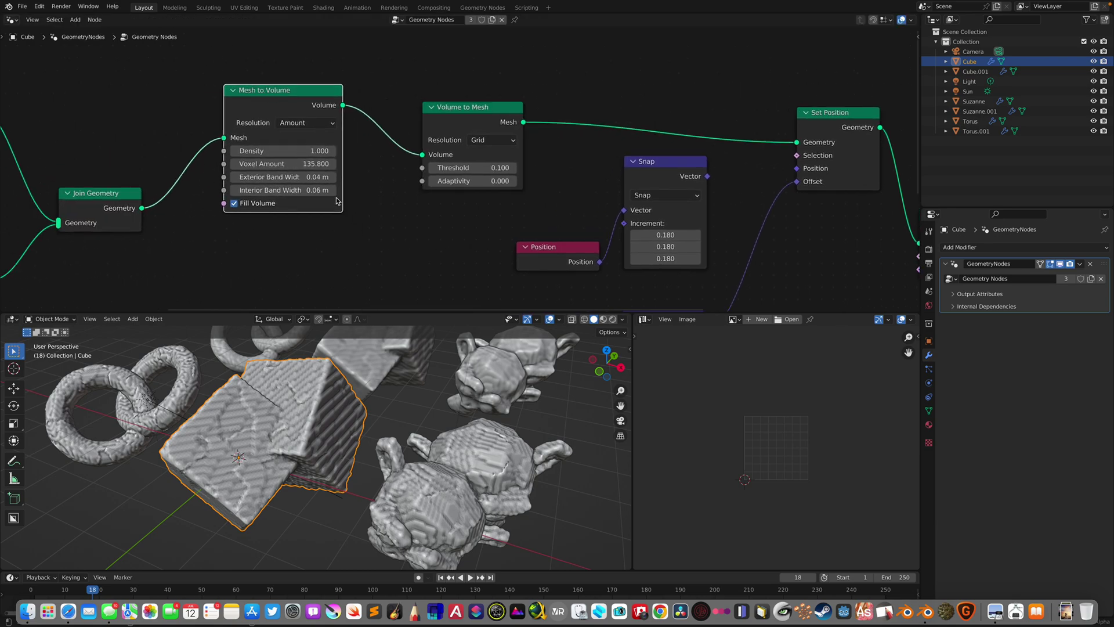
{"action": "scroll", "coordinate": [325, 148], "scroll_direction": "down", "scroll_amount": 3}
{"action": "middle_click_drag", "start_coordinate": [325, 168], "coordinate": [427, 216]}
{"action": "scroll", "coordinate": [427, 216], "scroll_direction": "up", "scroll_amount": 2}
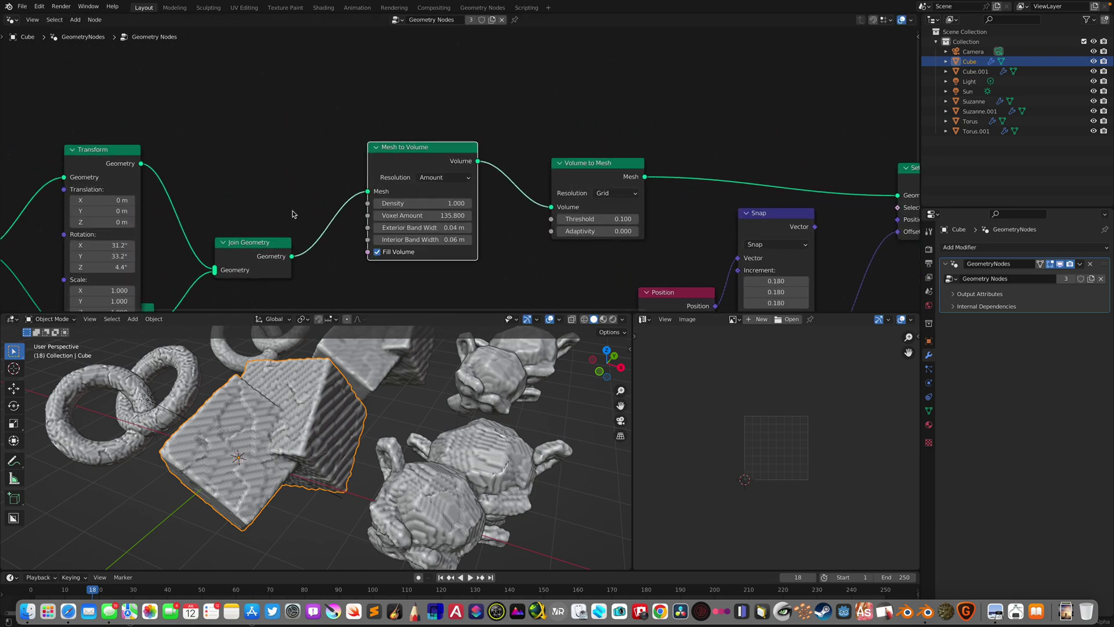
Add a Volume Cube node in the empty area above the Mesh to Volume node
{"action": "scroll", "coordinate": [205, 232], "scroll_direction": "up", "scroll_amount": 2}
{"action": "key", "text": "shift+a"}
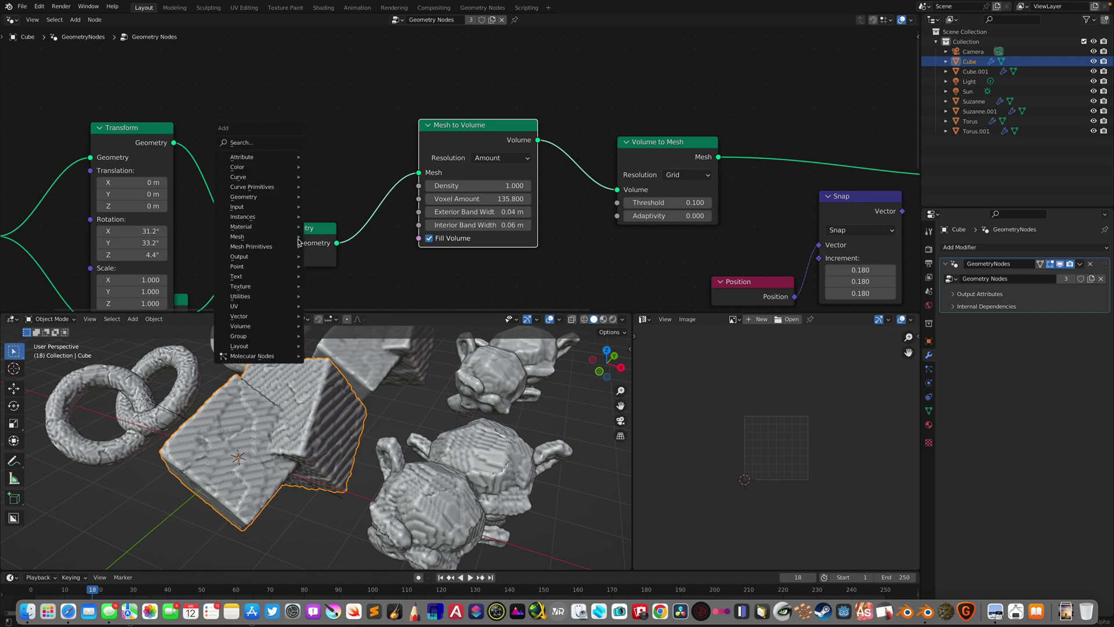
{"action": "mouse_move", "coordinate": [296, 327]}
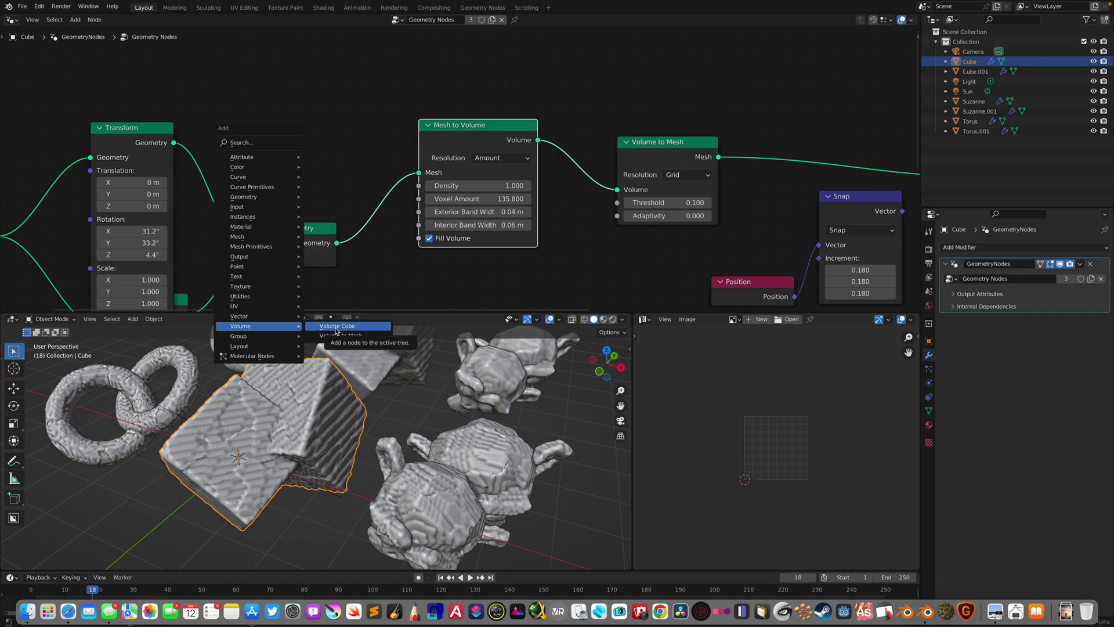
{"action": "scroll", "coordinate": [333, 196], "scroll_direction": "down", "scroll_amount": 4}
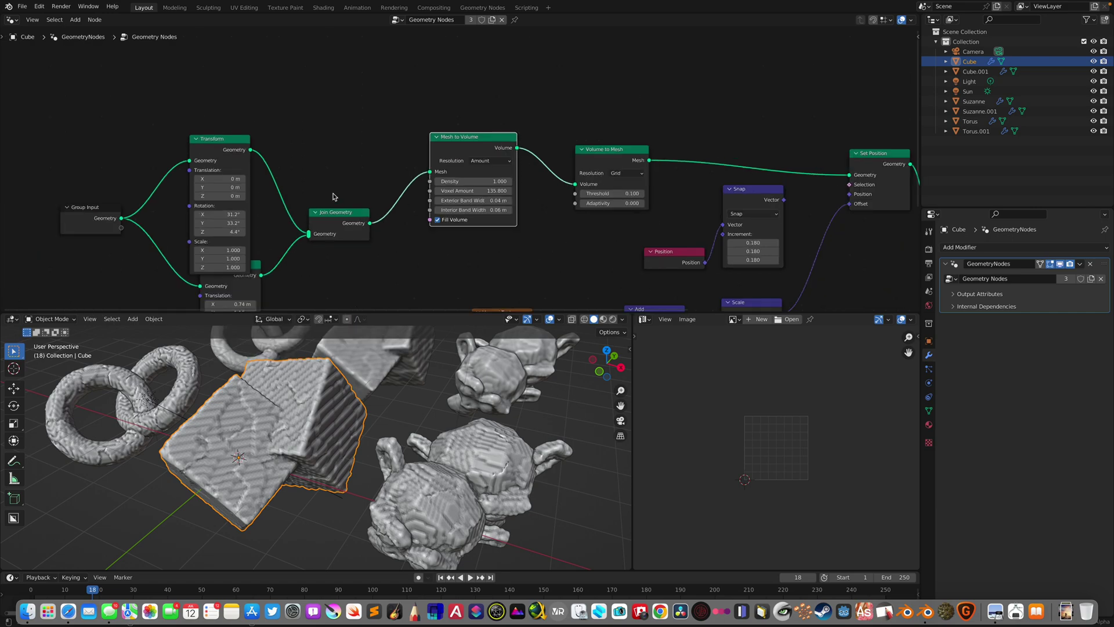
{"action": "middle_click_drag", "start_coordinate": [333, 196], "coordinate": [335, 244]}
{"action": "left_click", "coordinate": [333, 141]}
{"action": "key", "text": "shift+a"}
{"action": "type", "text": "vol"}
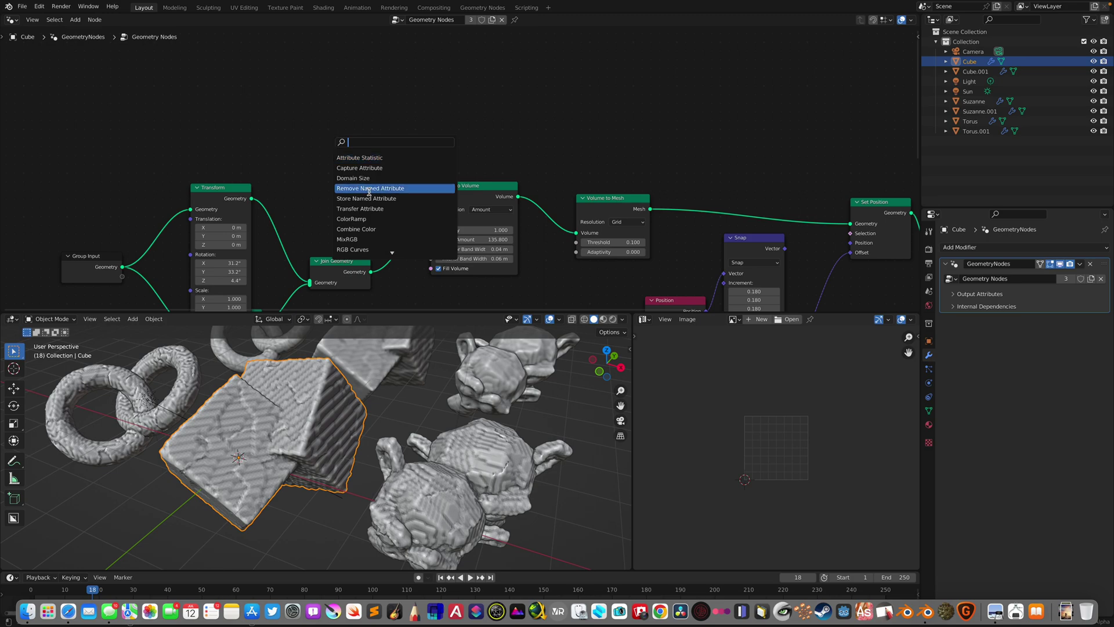
{"action": "type", "text": "u"}
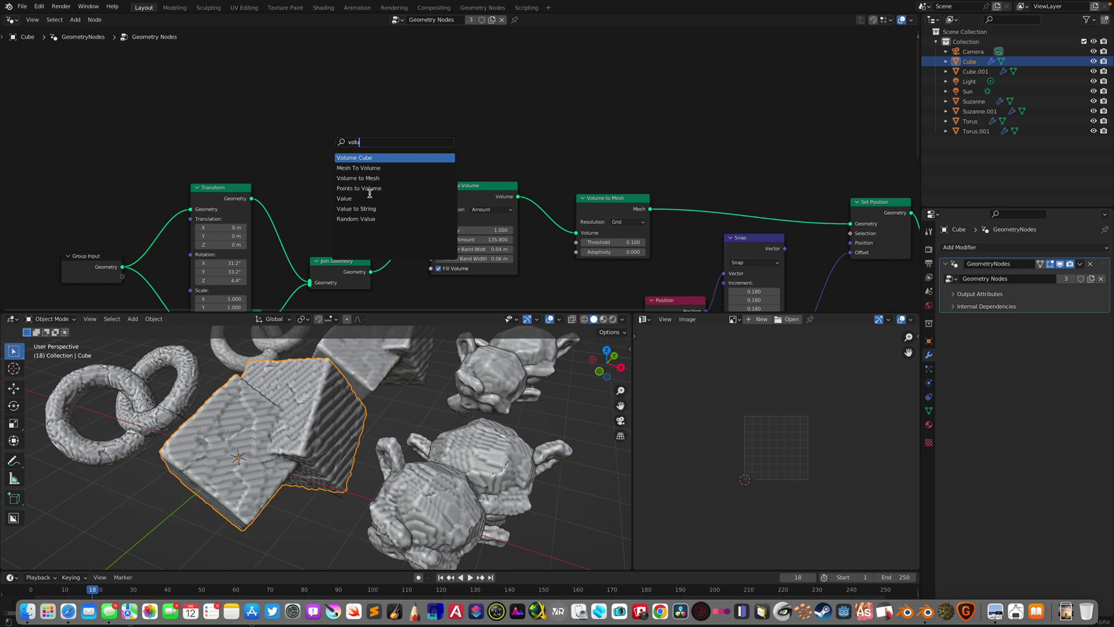
{"action": "left_click", "coordinate": [369, 157]}
{"action": "scroll", "coordinate": [348, 125], "scroll_direction": "up", "scroll_amount": 2}
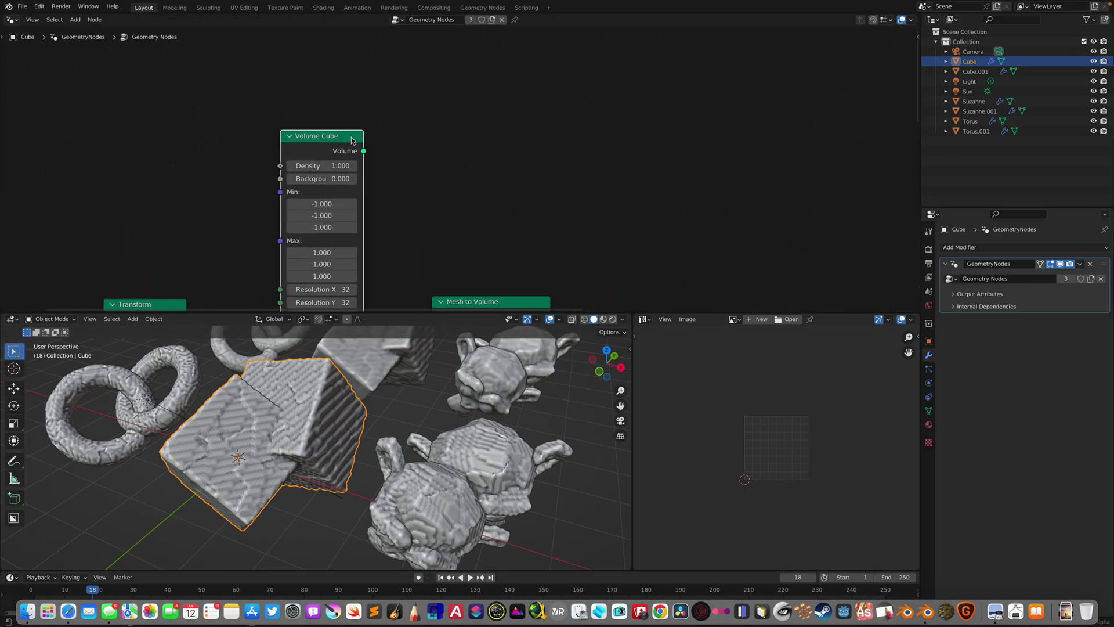
{"action": "scroll", "coordinate": [336, 92], "scroll_direction": "up", "scroll_amount": 1}
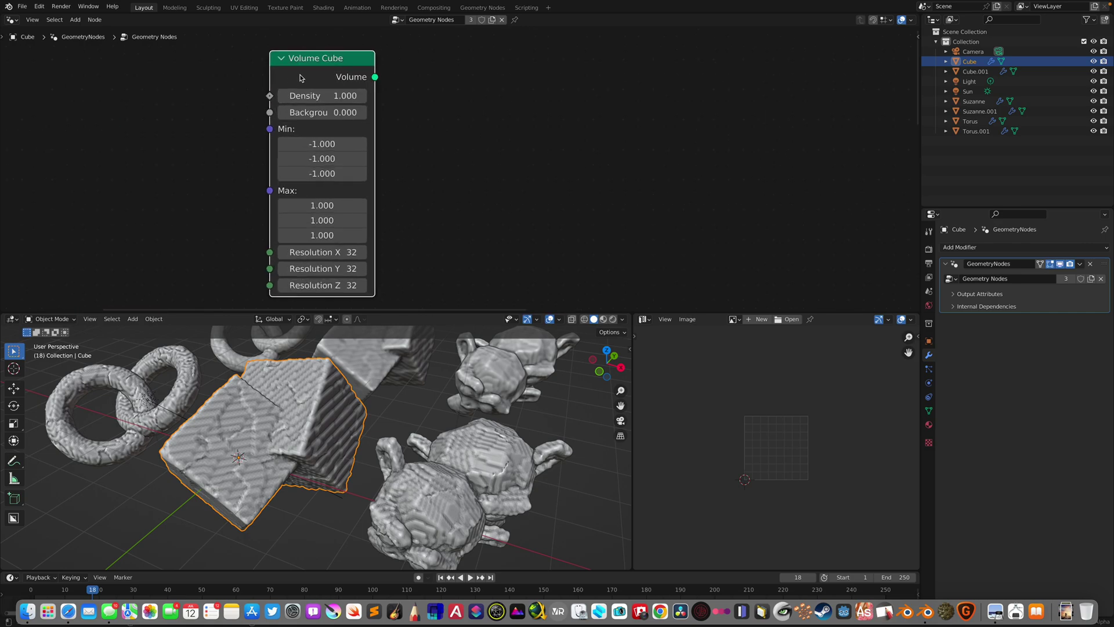
{"action": "scroll", "coordinate": [331, 84], "scroll_direction": "down", "scroll_amount": 2}
{"action": "left_click_drag", "start_coordinate": [330, 82], "coordinate": [404, 75]}
{"action": "middle_click_drag", "start_coordinate": [442, 251], "coordinate": [342, 173]}
{"action": "left_click", "coordinate": [357, 199]}
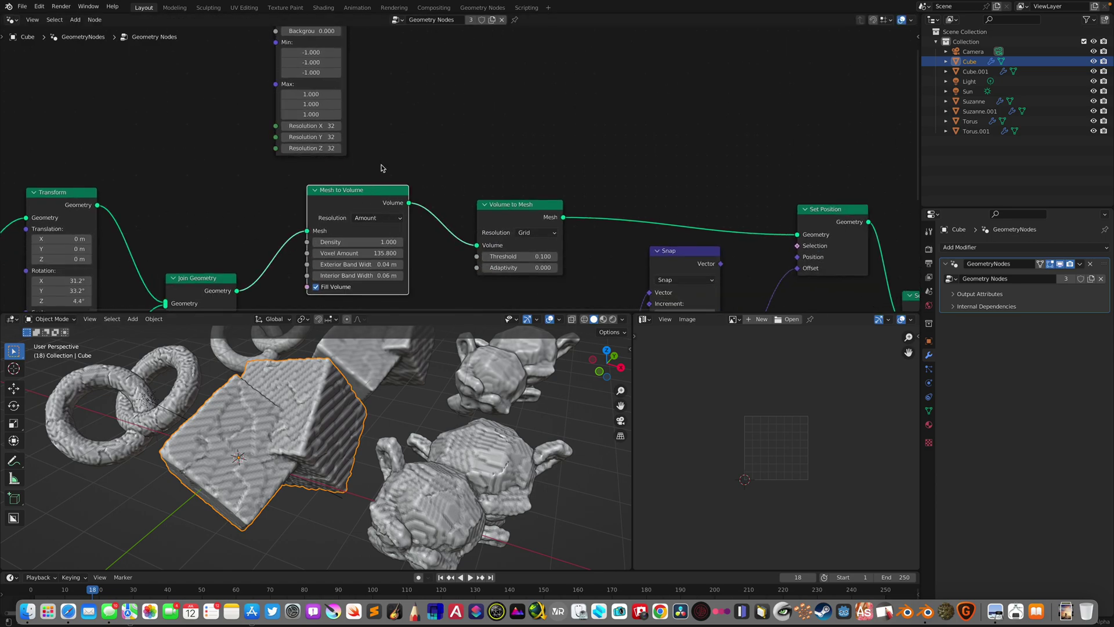
{"action": "left_click_drag", "start_coordinate": [307, 242], "coordinate": [233, 170]}
{"action": "key", "text": "Escape"}
{"action": "middle_click_drag", "start_coordinate": [255, 155], "coordinate": [354, 167]}
{"action": "scroll", "coordinate": [355, 164], "scroll_direction": "down", "scroll_amount": 2}
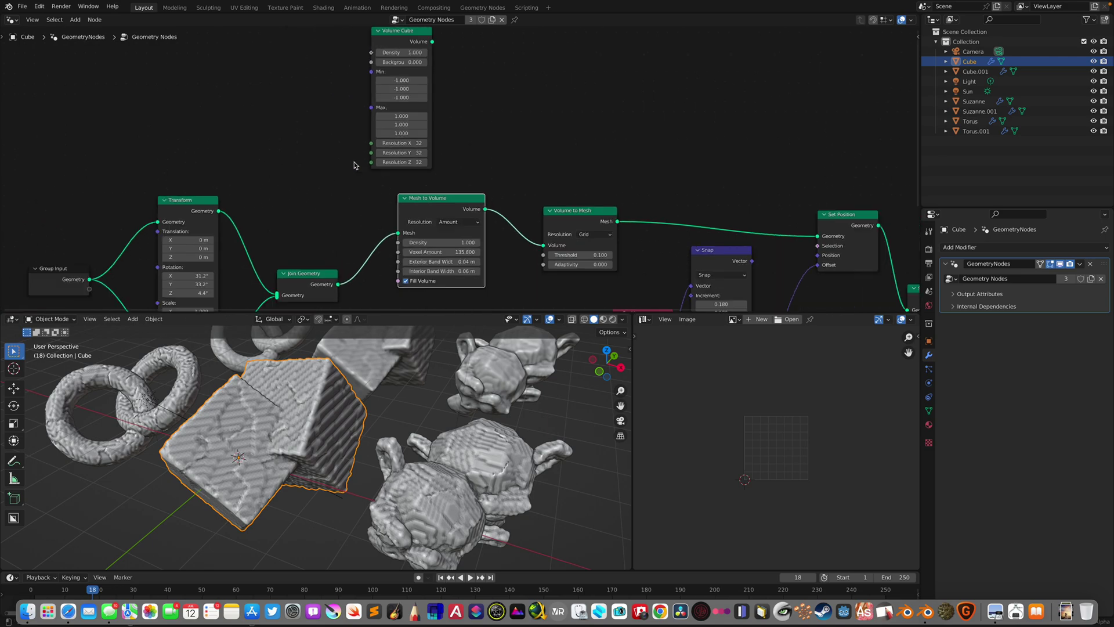
Delete the unconnected Volume Cube node from the node tree
{"action": "left_click", "coordinate": [393, 36]}
{"action": "key", "text": "x"}
{"action": "scroll", "coordinate": [441, 210], "scroll_direction": "up", "scroll_amount": 4}
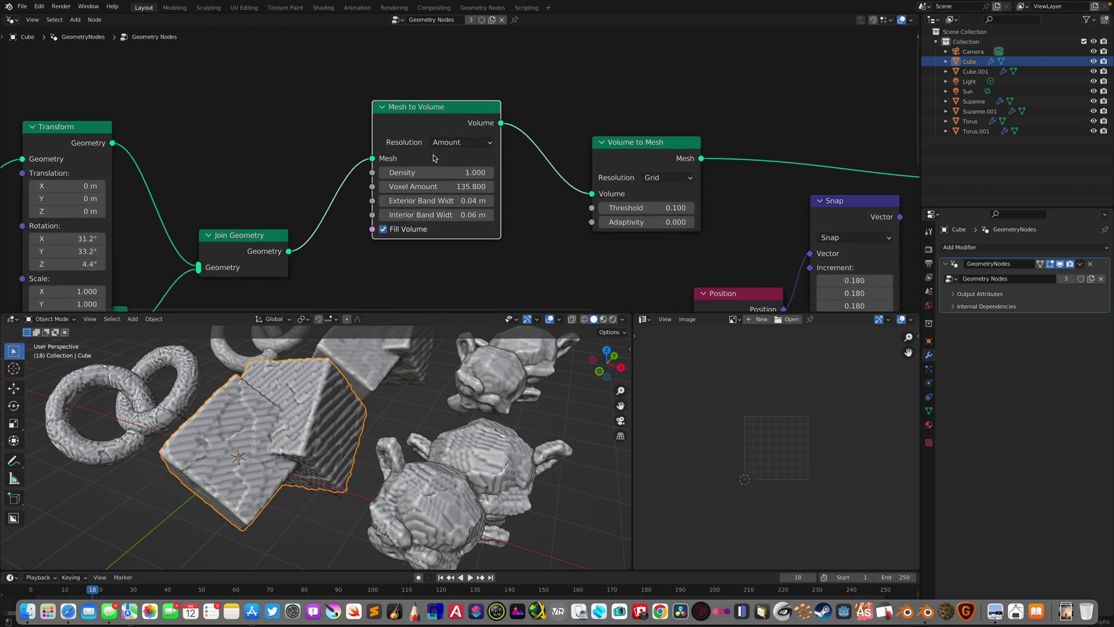
{"action": "scroll", "coordinate": [395, 178], "scroll_direction": "up", "scroll_amount": 1}
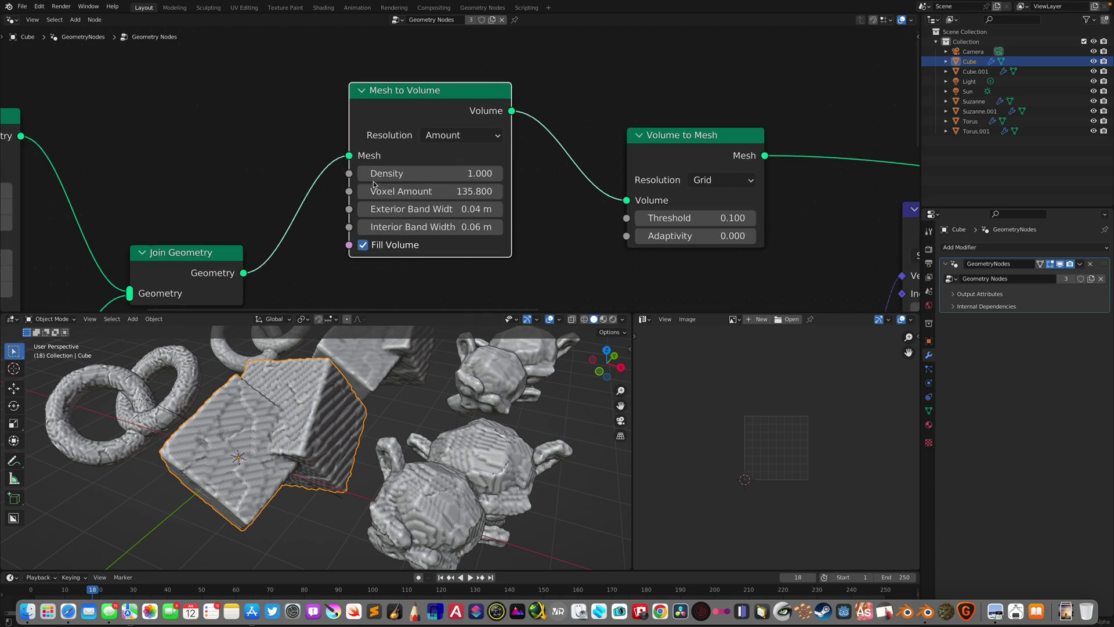
Add a Noise Texture node ahead of Mesh to Volume and try to link its Fac output to Density
{"action": "middle_click_drag", "start_coordinate": [184, 92], "coordinate": [256, 133]}
{"action": "key", "text": "shift+a"}
{"action": "left_click", "coordinate": [256, 133]}
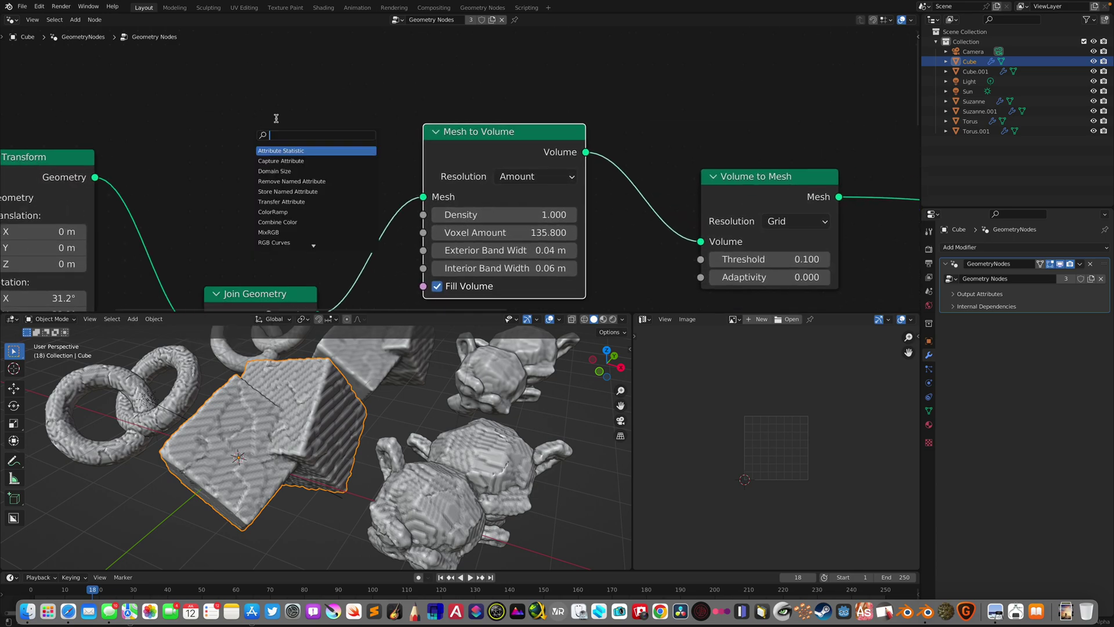
{"action": "type", "text": "noise"}
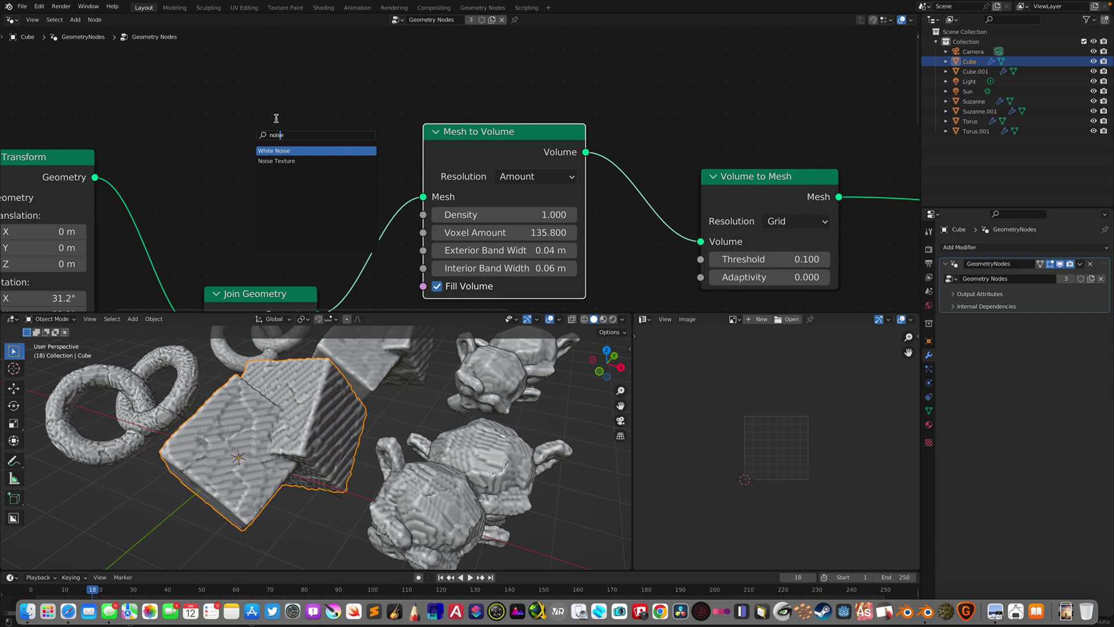
{"action": "key", "text": "Down"}
{"action": "key", "text": "Return"}
{"action": "left_click", "coordinate": [198, 63]}
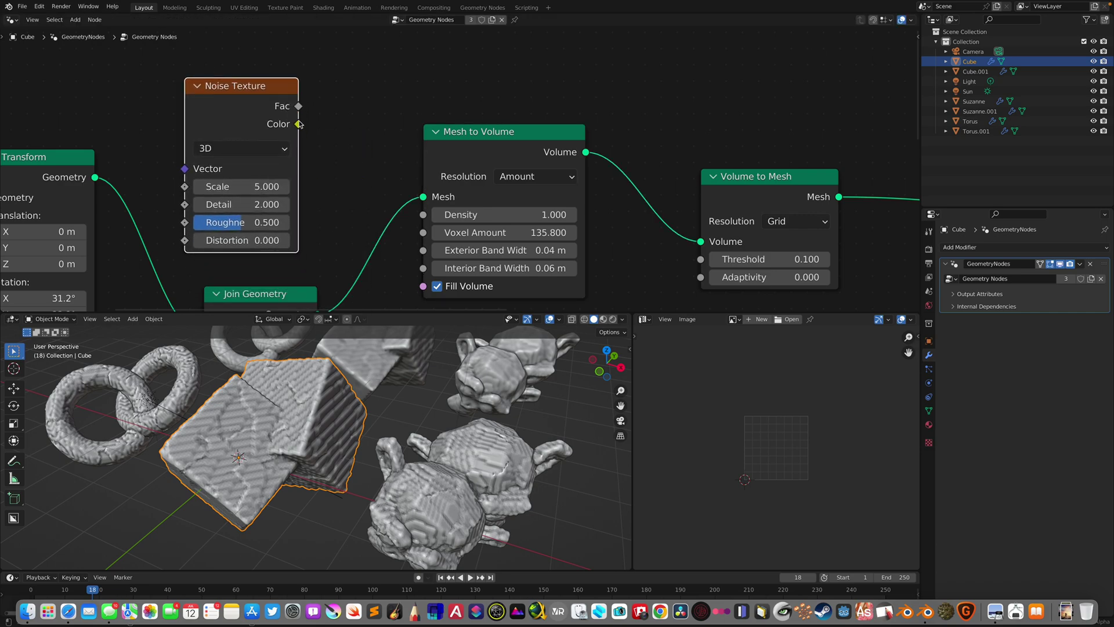
{"action": "left_click_drag", "start_coordinate": [298, 106], "coordinate": [387, 215]}
Add a Volume Cube node above the Noise Texture and Mesh to Volume nodes
{"action": "middle_click_drag", "start_coordinate": [418, 49], "coordinate": [404, 111]}
{"action": "key", "text": "shift+a"}
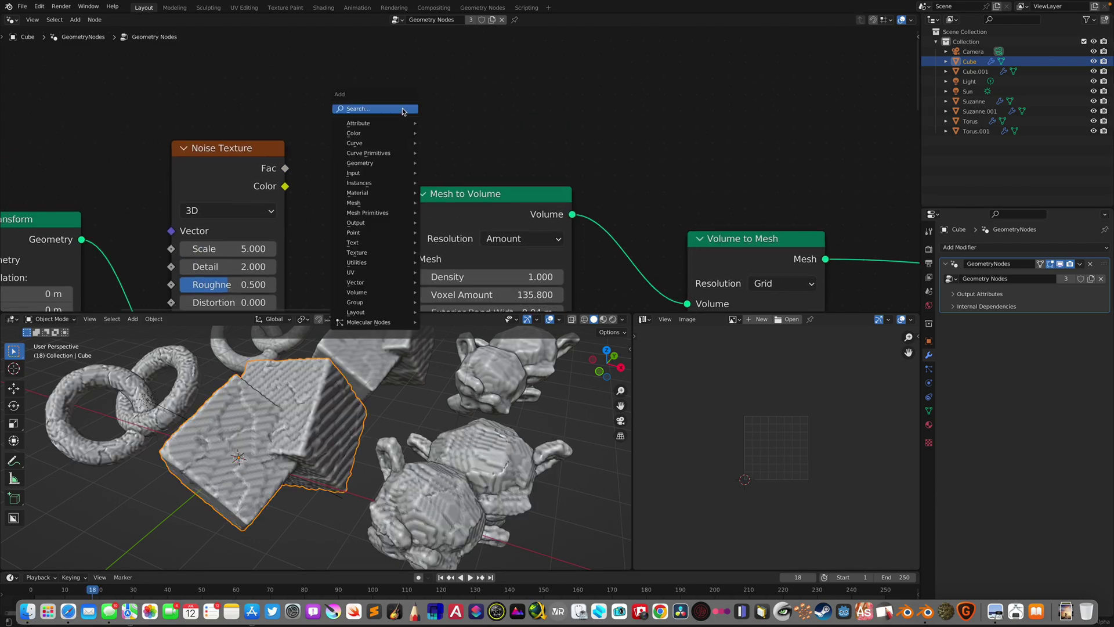
{"action": "left_click", "coordinate": [404, 111]}
{"action": "type", "text": "volume cube"}
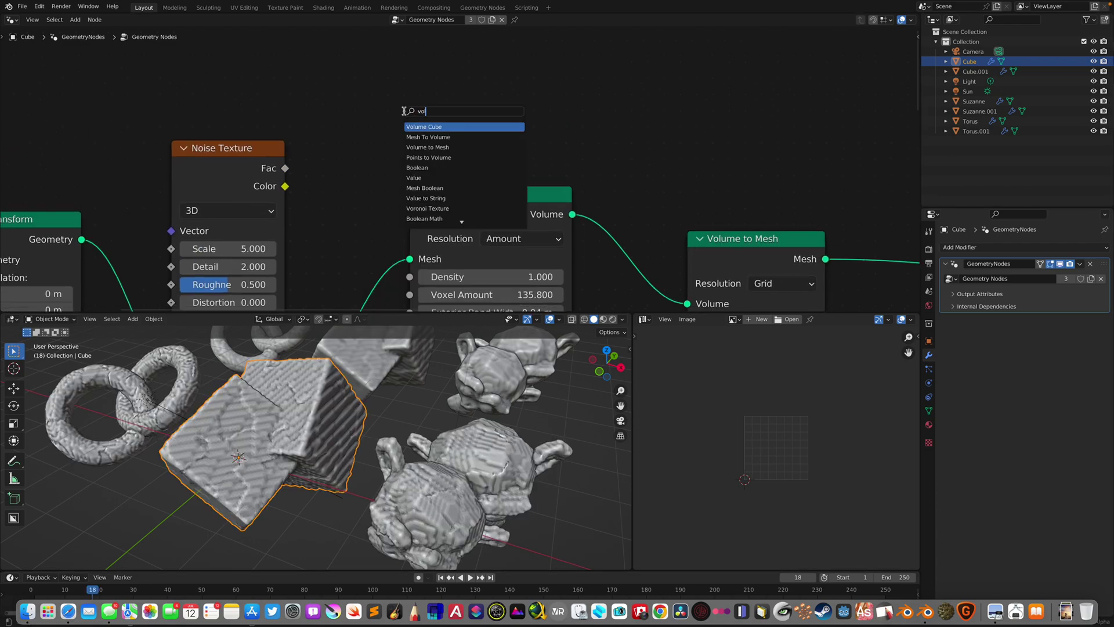
{"action": "key", "text": "Return"}
{"action": "left_click", "coordinate": [379, 46]}
{"action": "scroll", "coordinate": [354, 166], "scroll_direction": "down", "scroll_amount": 4}
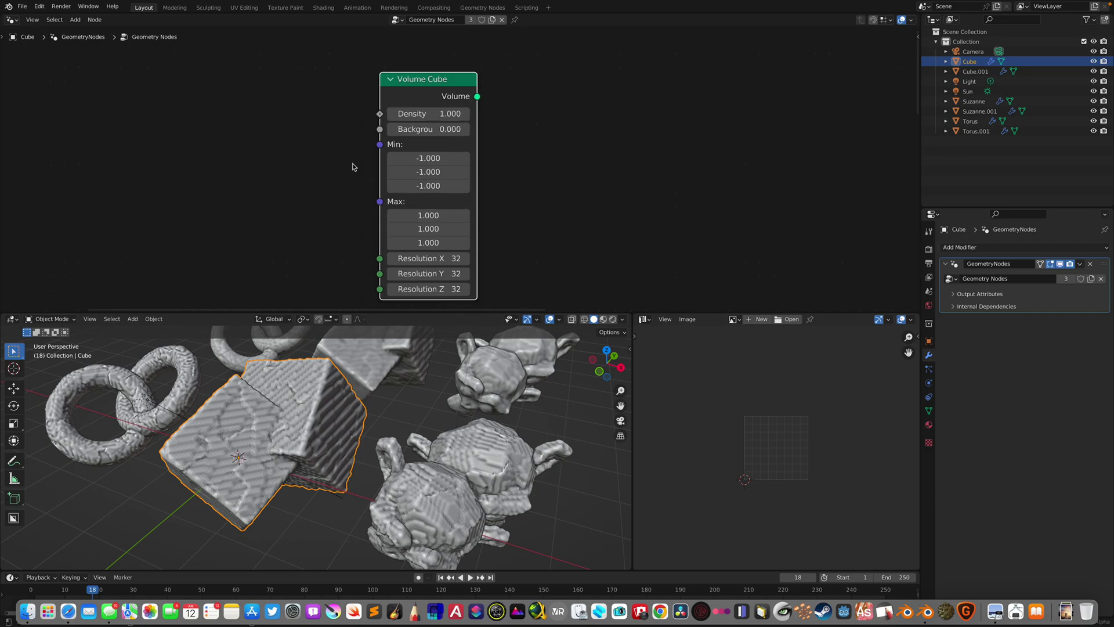
Compare the input sockets of the Volume Cube node with those of the Mesh to Volume node
{"action": "middle_click_drag", "start_coordinate": [380, 168], "coordinate": [364, 107]}
{"action": "left_click_drag", "start_coordinate": [348, 86], "coordinate": [348, 87]}
{"action": "middle_click_drag", "start_coordinate": [298, 90], "coordinate": [279, 125]}
{"action": "scroll", "coordinate": [308, 195], "scroll_direction": "up", "scroll_amount": 8}
{"action": "scroll", "coordinate": [264, 189], "scroll_direction": "down", "scroll_amount": 2}
{"action": "scroll", "coordinate": [291, 173], "scroll_direction": "down", "scroll_amount": 4}
{"action": "middle_click_drag", "start_coordinate": [315, 275], "coordinate": [318, 105]}
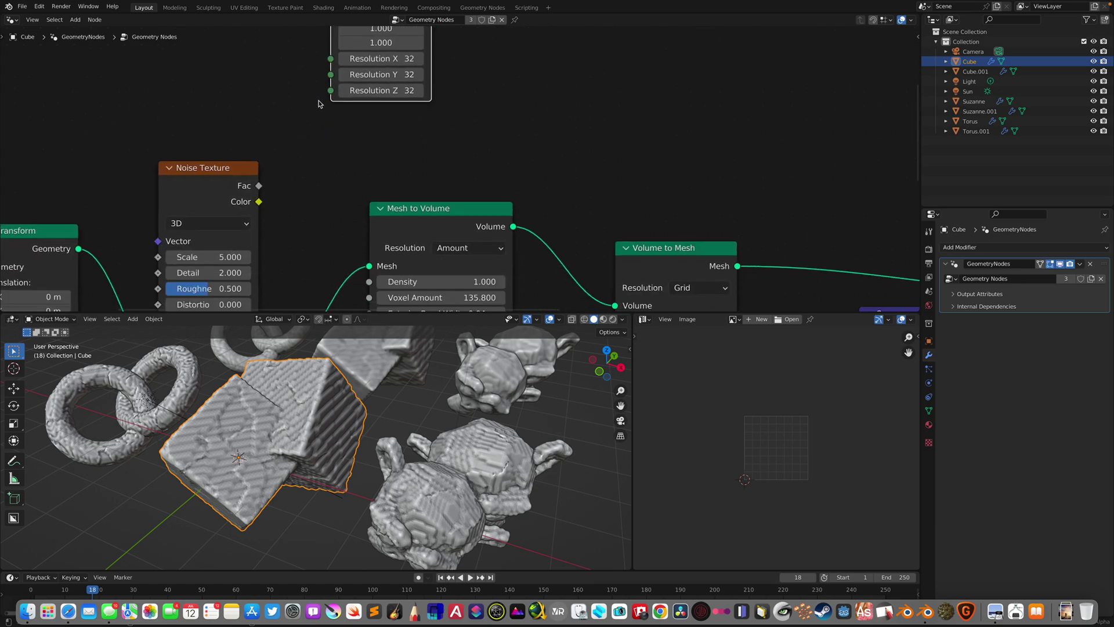
{"action": "scroll", "coordinate": [352, 228], "scroll_direction": "down", "scroll_amount": 3, "text": "shift"}
{"action": "scroll", "coordinate": [359, 227], "scroll_direction": "up", "scroll_amount": 2}
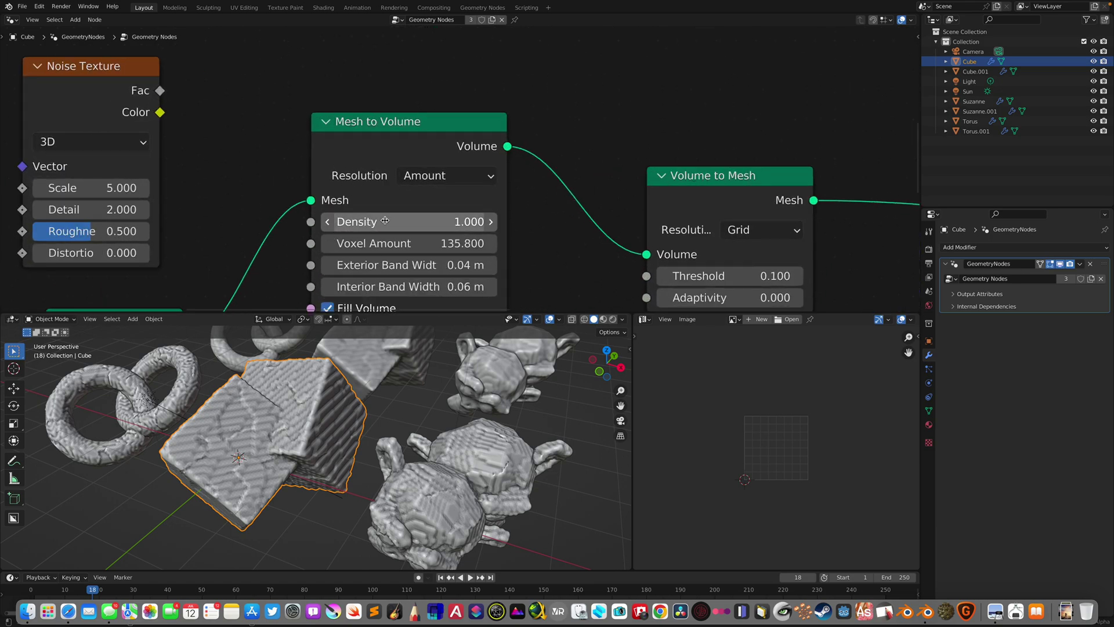
Try a different Density on the Mesh to Volume node and reset it to 1
{"action": "left_click_drag", "start_coordinate": [380, 222], "coordinate": [401, 222]}
{"action": "left_click", "coordinate": [400, 221]}
{"action": "type", "text": "1"}
{"action": "left_click", "coordinate": [524, 230]}
Switch the Mesh to Volume node's resolution mode to Size
{"action": "left_click", "coordinate": [456, 180]}
{"action": "left_click", "coordinate": [460, 217]}
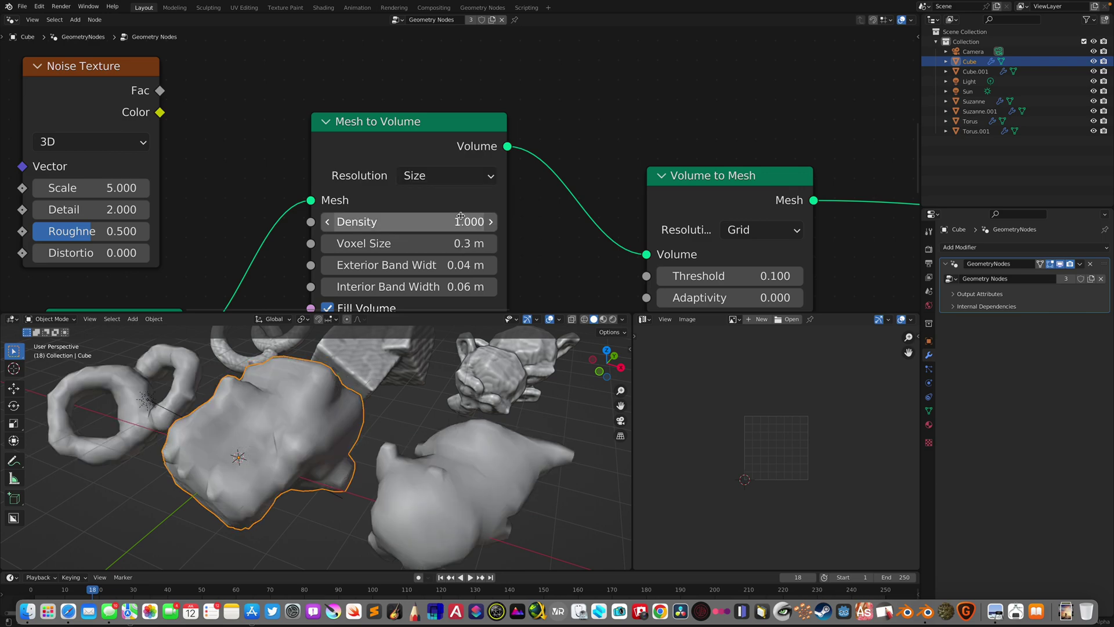
{"action": "left_click", "coordinate": [454, 181]}
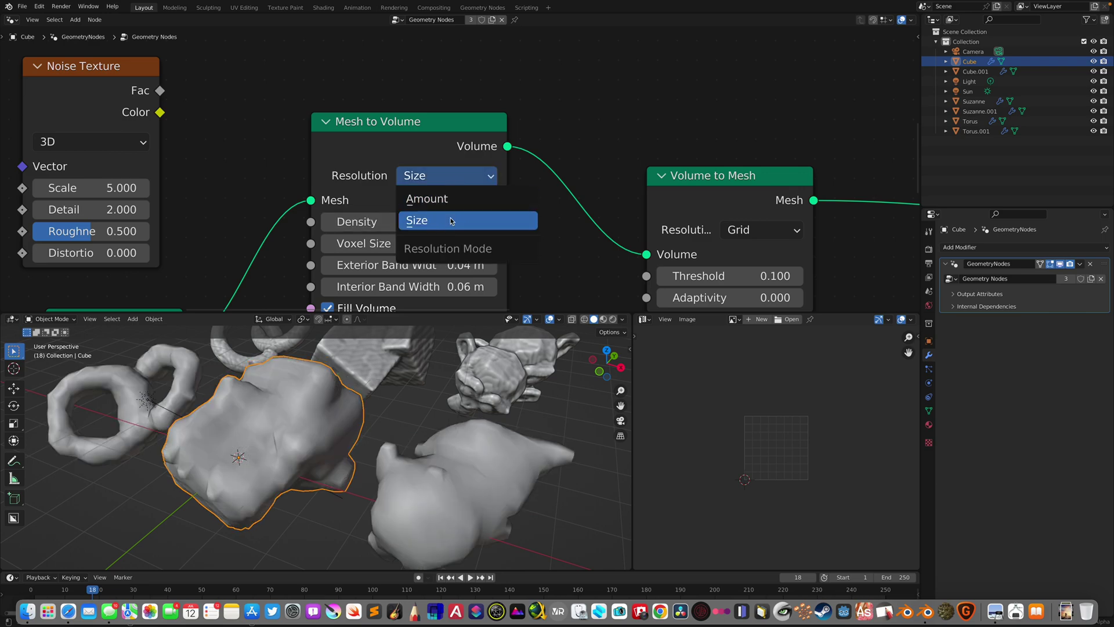
{"action": "left_click", "coordinate": [523, 228]}
Try voxel sizes of 0.06 m, 0.47 m and 1.07 m on the Mesh to Volume node
{"action": "middle_click_drag", "start_coordinate": [550, 177], "coordinate": [551, 103]}
{"action": "mouse_move", "coordinate": [423, 171]}
{"action": "left_mouse_down"}
{"action": "mouse_move", "coordinate": [456, 171]}
{"action": "mouse_move", "coordinate": [415, 169]}
{"action": "left_mouse_up"}
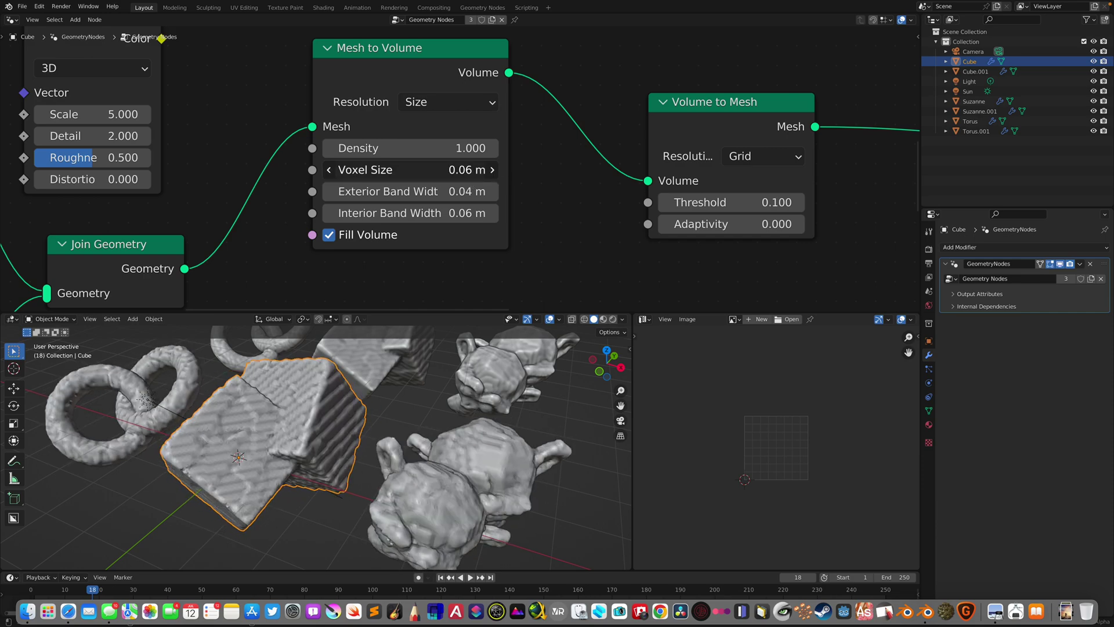
{"action": "left_click_drag", "start_coordinate": [415, 170], "coordinate": [440, 170]}
{"action": "scroll", "coordinate": [460, 169], "scroll_direction": "down", "scroll_amount": 10}
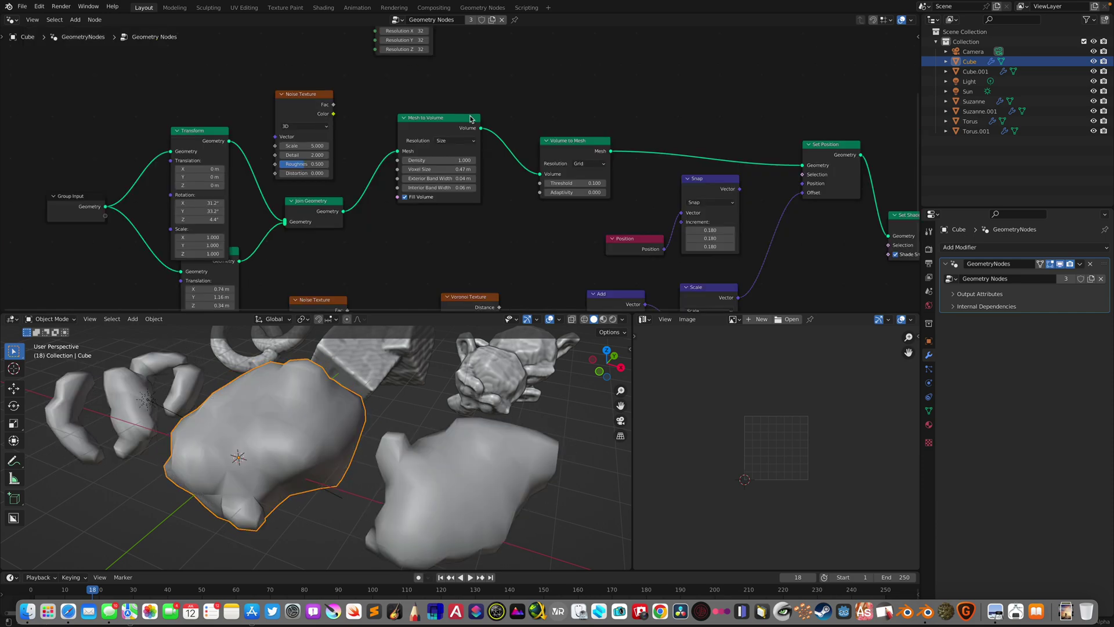
{"action": "middle_click_drag", "start_coordinate": [415, 383], "coordinate": [450, 359]}
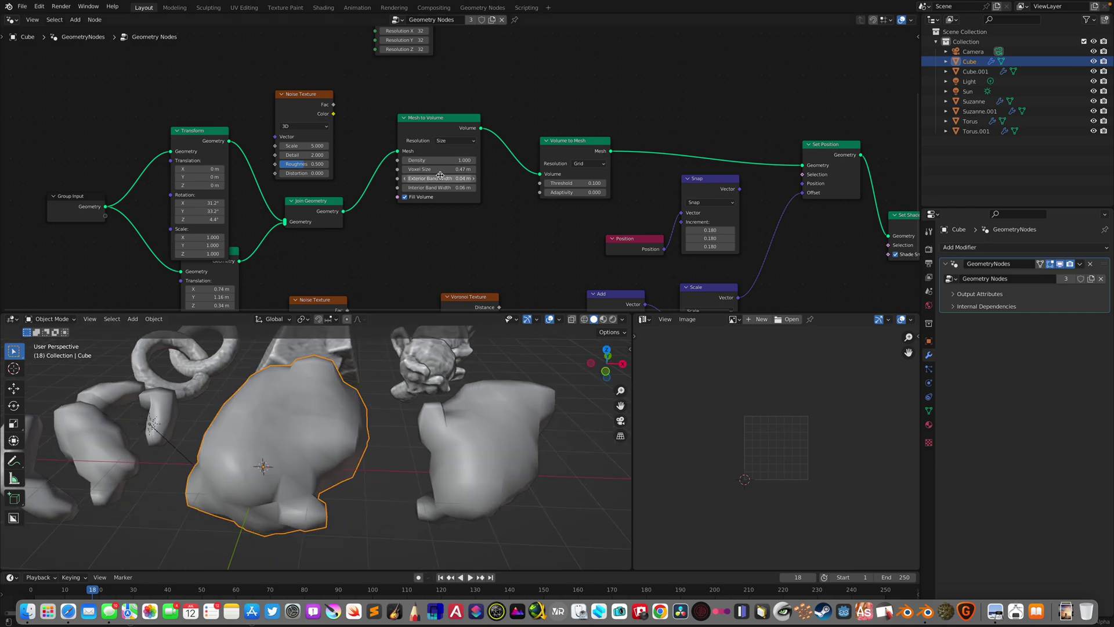
{"action": "left_click_drag", "start_coordinate": [439, 169], "coordinate": [440, 76]}
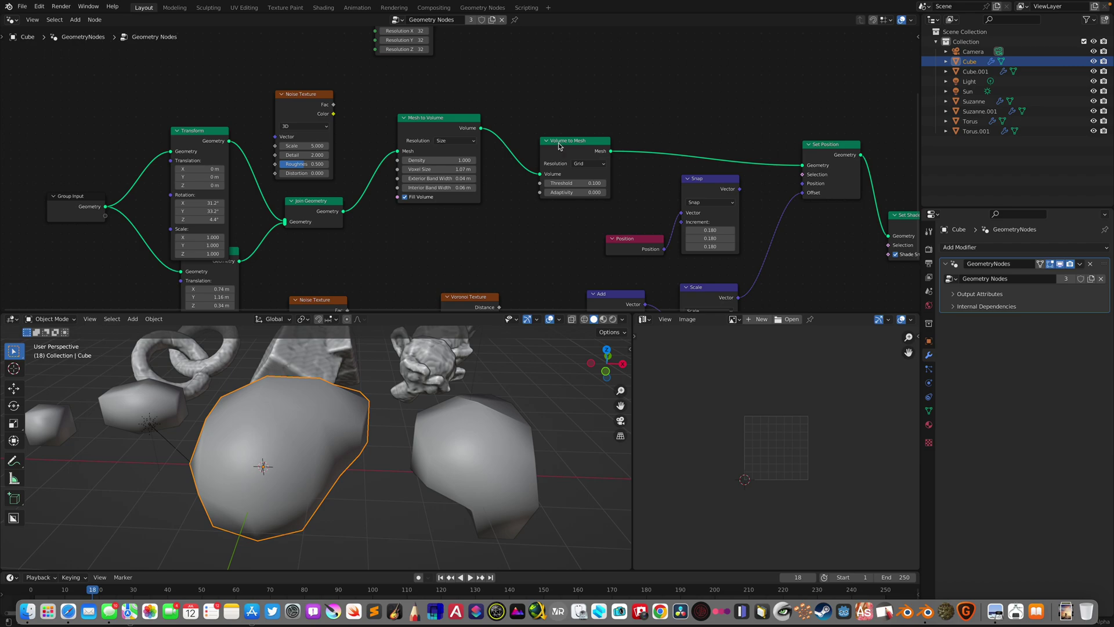
Set the Mesh to Volume voxel size to 0.35 m and the Voronoi Texture scale to 3.760
{"action": "left_click_drag", "start_coordinate": [453, 169], "coordinate": [409, 169]}
{"action": "scroll", "coordinate": [508, 399], "scroll_direction": "down", "scroll_amount": 3}
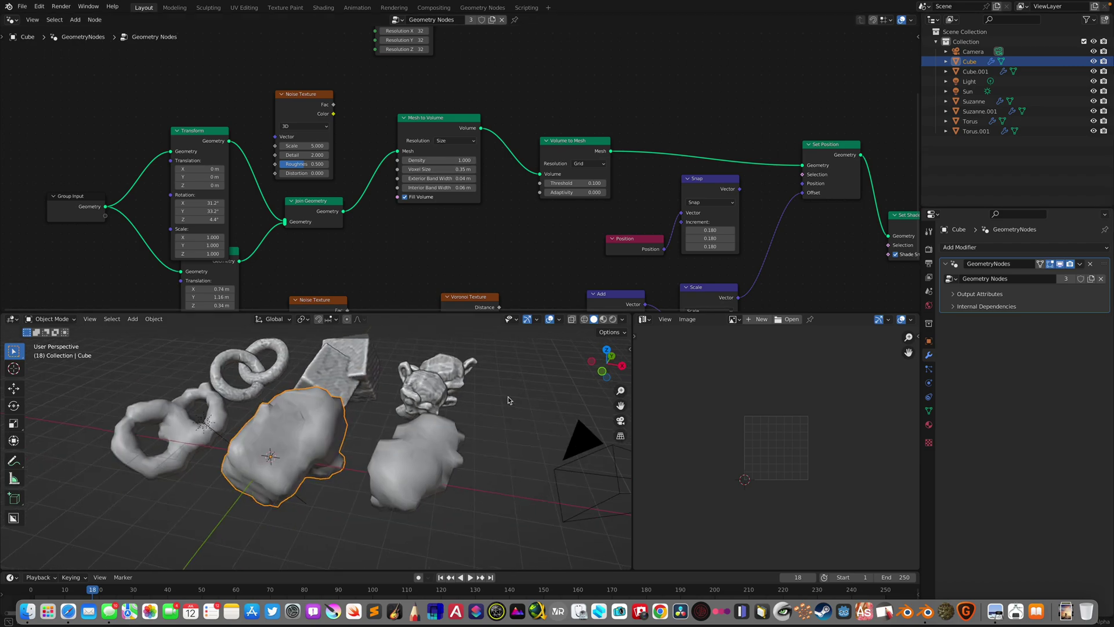
{"action": "middle_click_drag", "start_coordinate": [582, 233], "coordinate": [564, 129]}
{"action": "scroll", "coordinate": [538, 161], "scroll_direction": "up", "scroll_amount": 1}
{"action": "left_click_drag", "start_coordinate": [444, 284], "coordinate": [470, 284]}
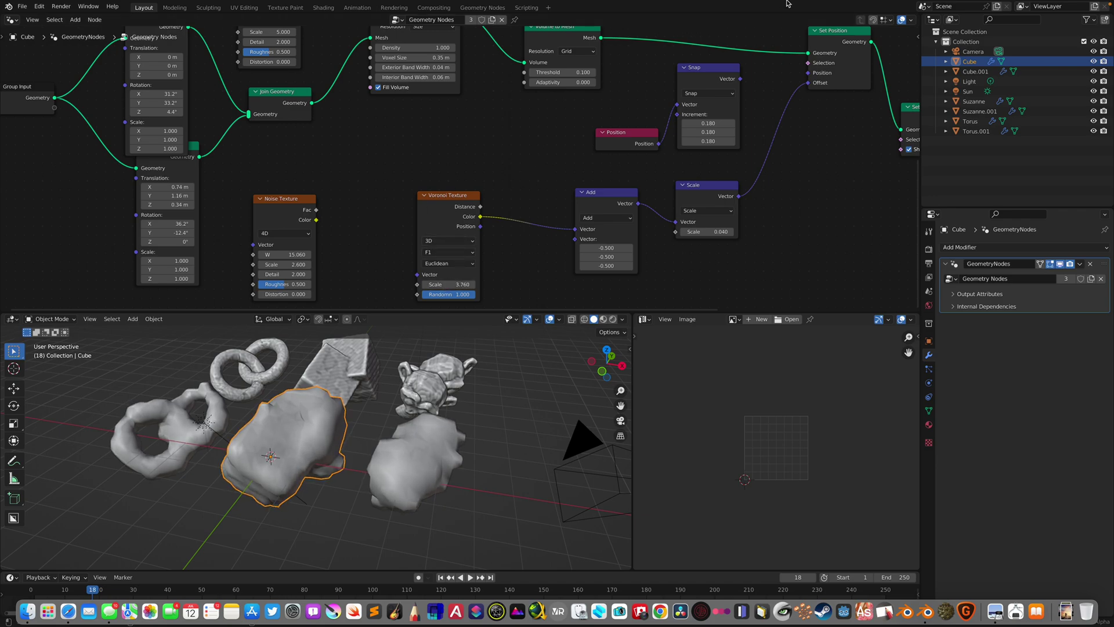